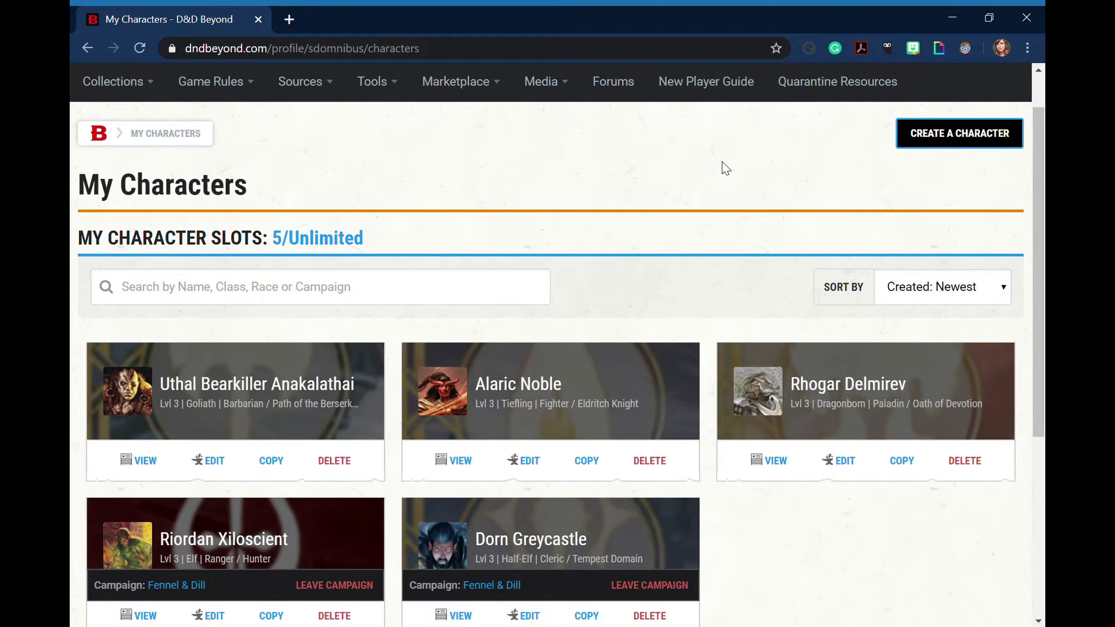
Start creating a new character with the Standard step-by-step method and Show Help Text enabled
scroll(723, 161, "up", 1)
mouse_move(983, 86)
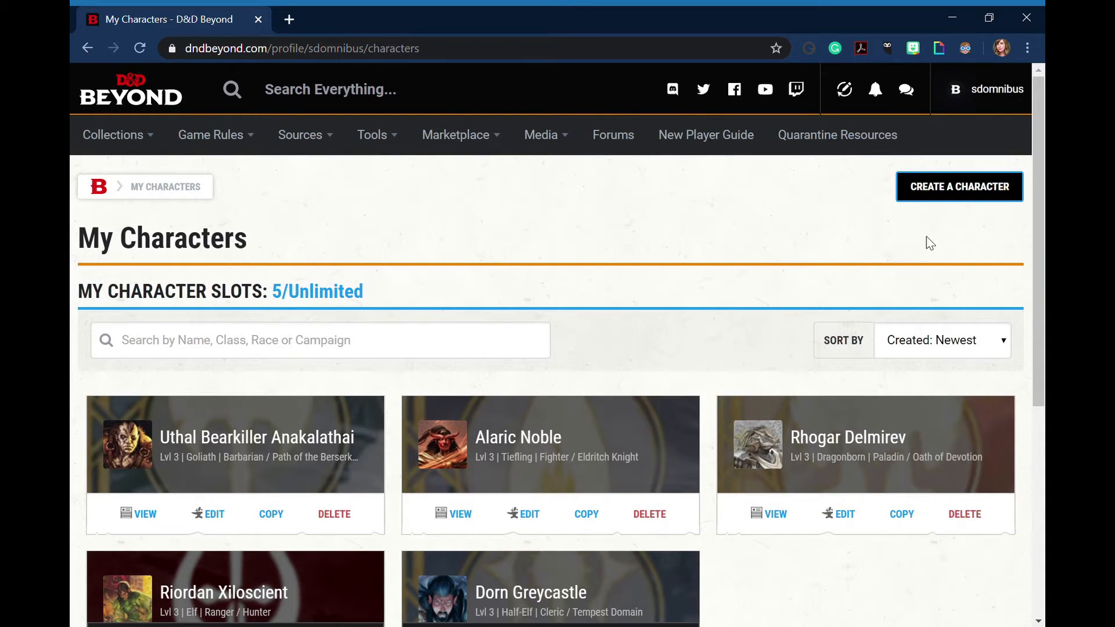
scroll(613, 294, "down", 3)
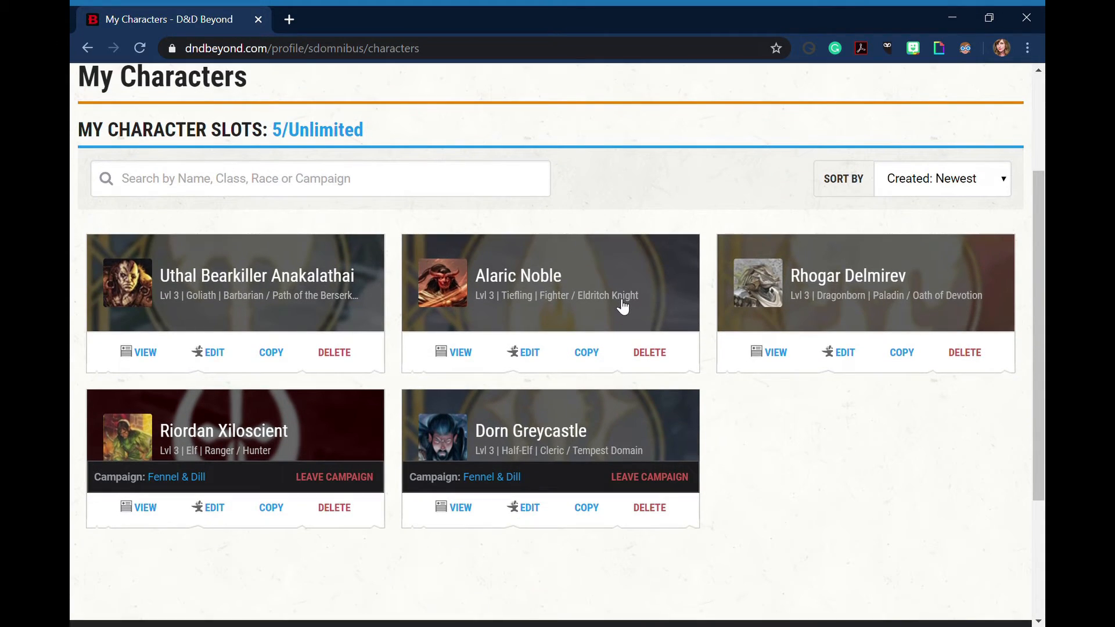
scroll(622, 307, "up", 3)
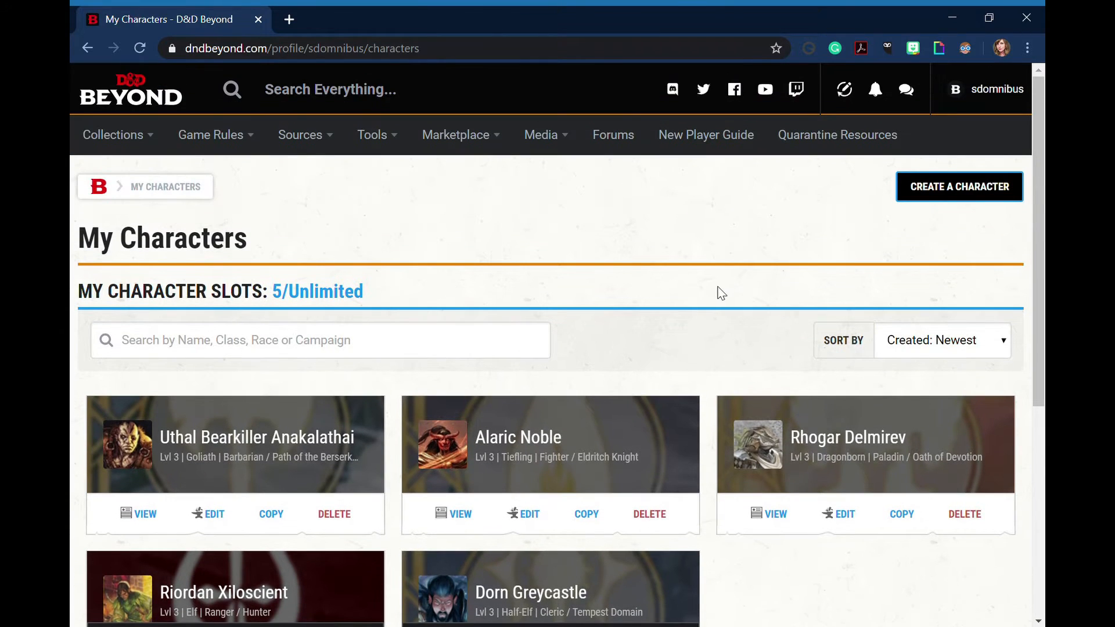
scroll(720, 290, "down", 2)
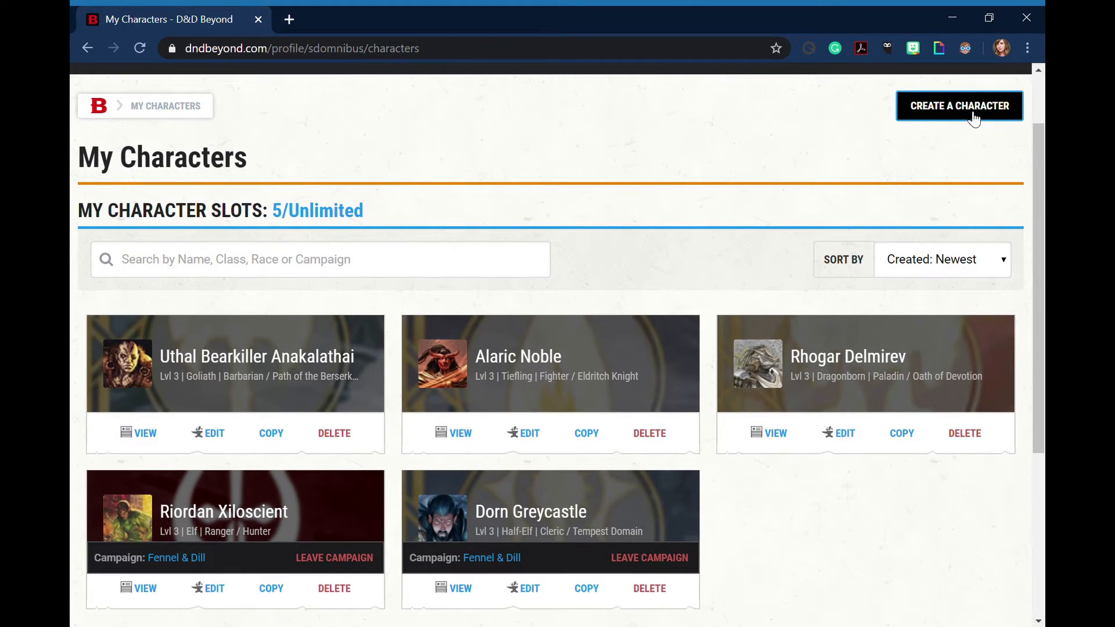
left_click(975, 116)
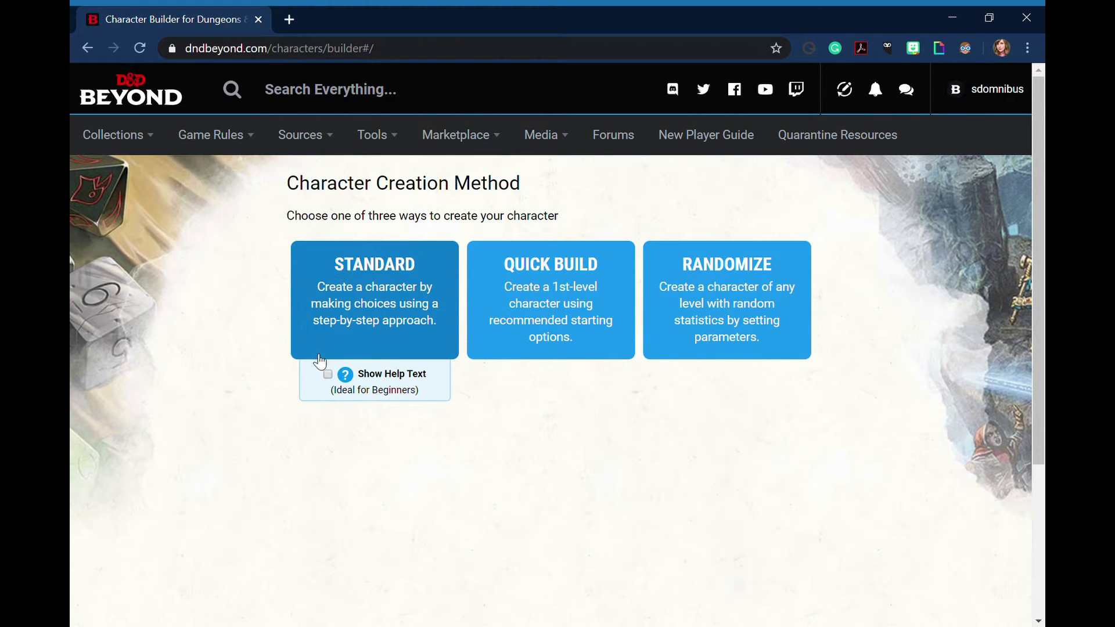
left_click(330, 376)
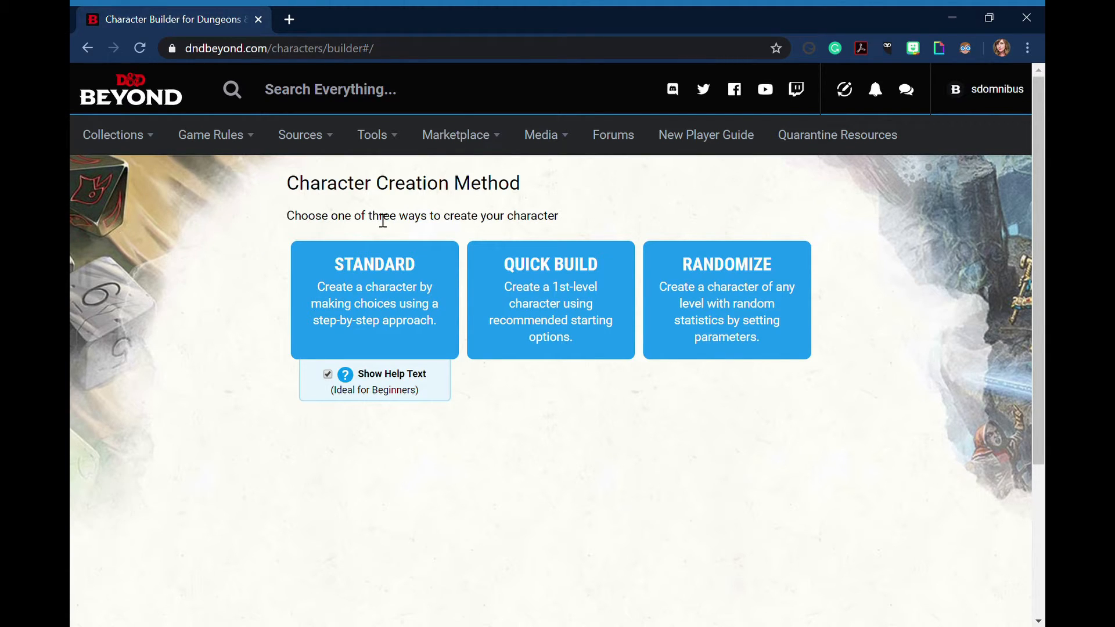
left_click(363, 267)
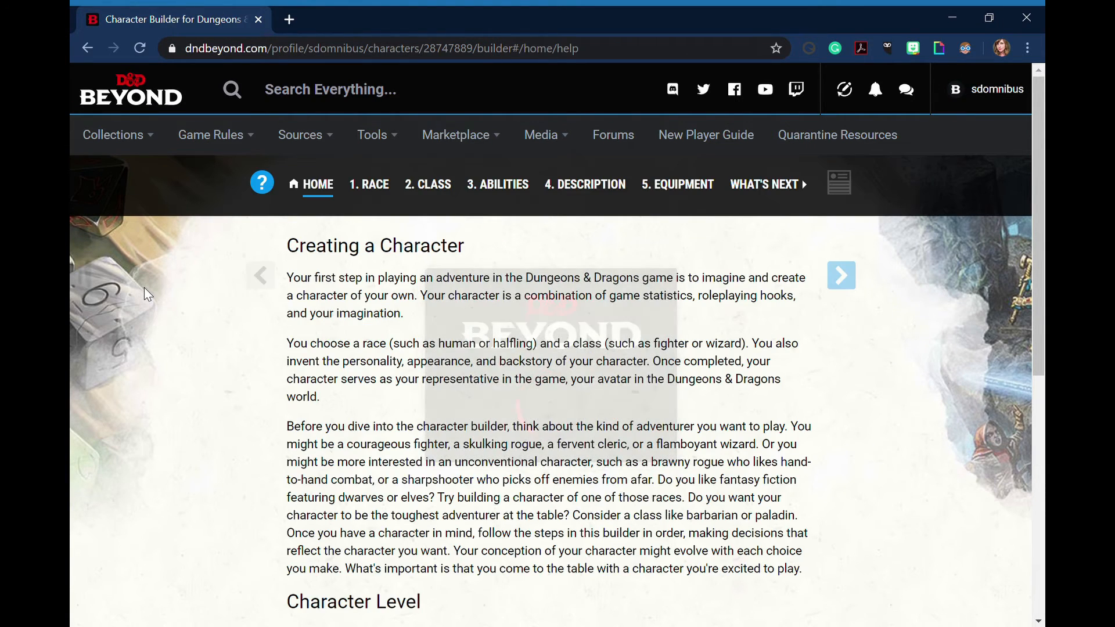
Read the Creating a Character introduction, including the Character Level and Preferences sections
scroll(156, 303, "down", 5)
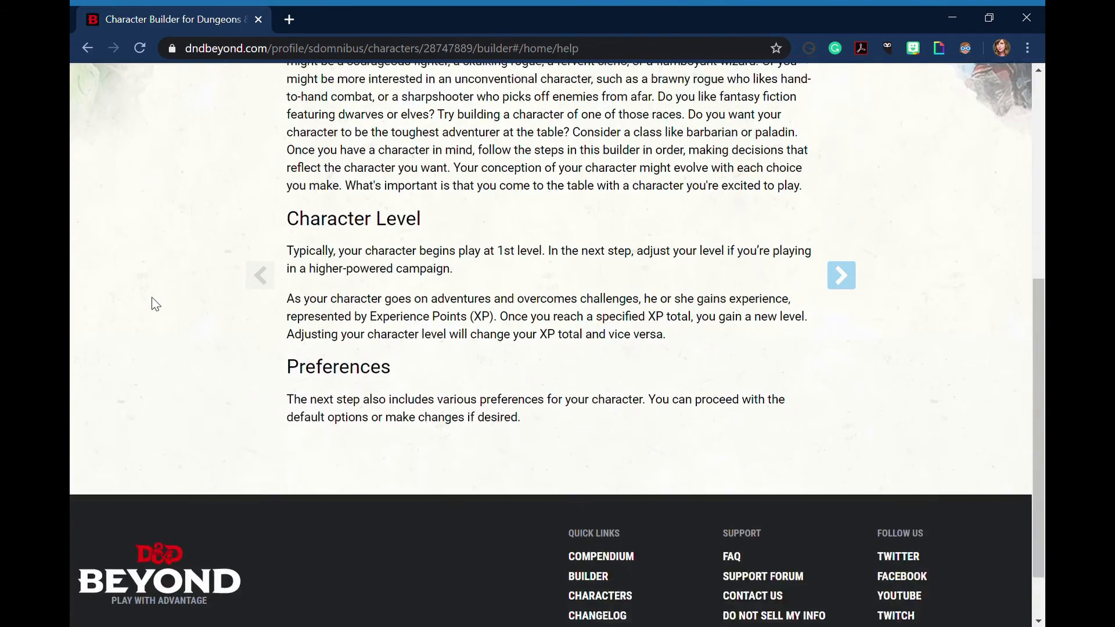
scroll(155, 303, "up", 1)
scroll(155, 303, "up", 3)
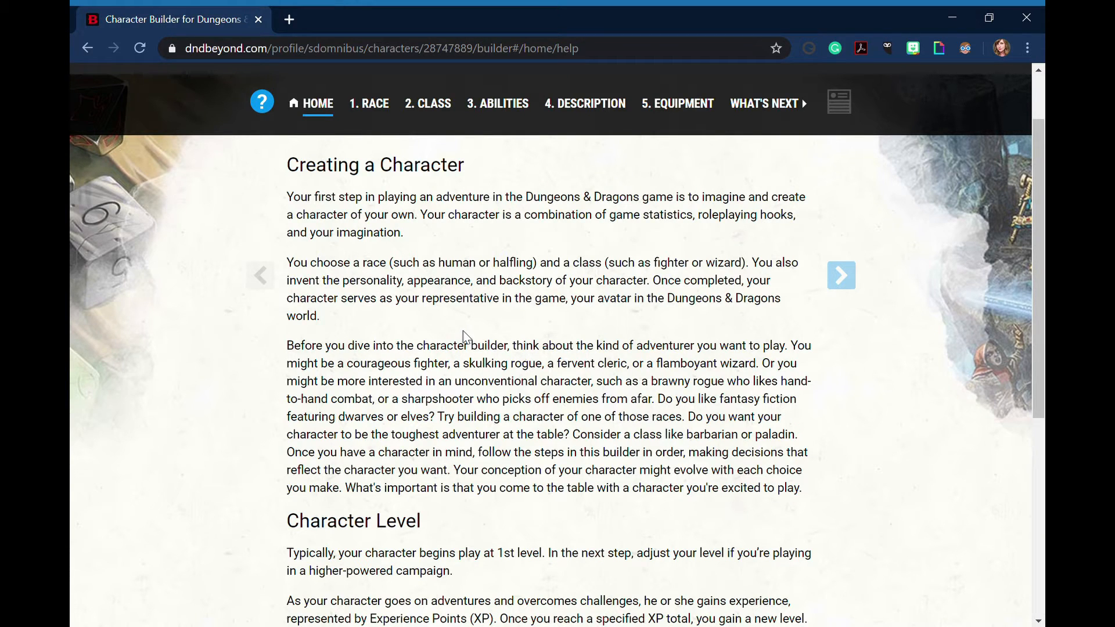
scroll(464, 331, "up", 2)
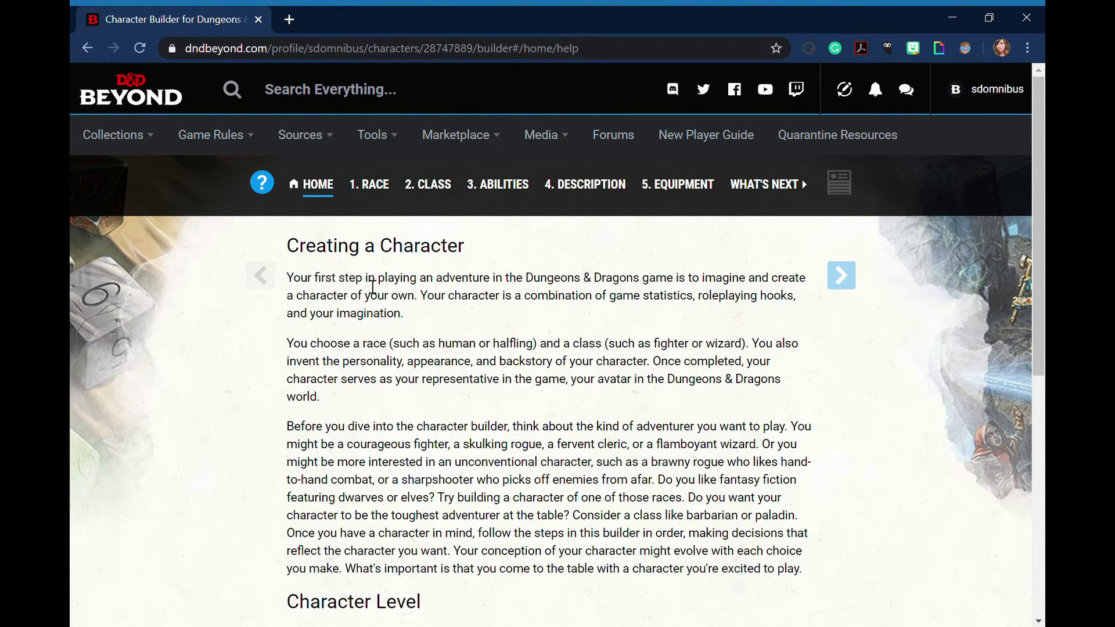
scroll(373, 286, "down", 2)
scroll(372, 286, "down", 1)
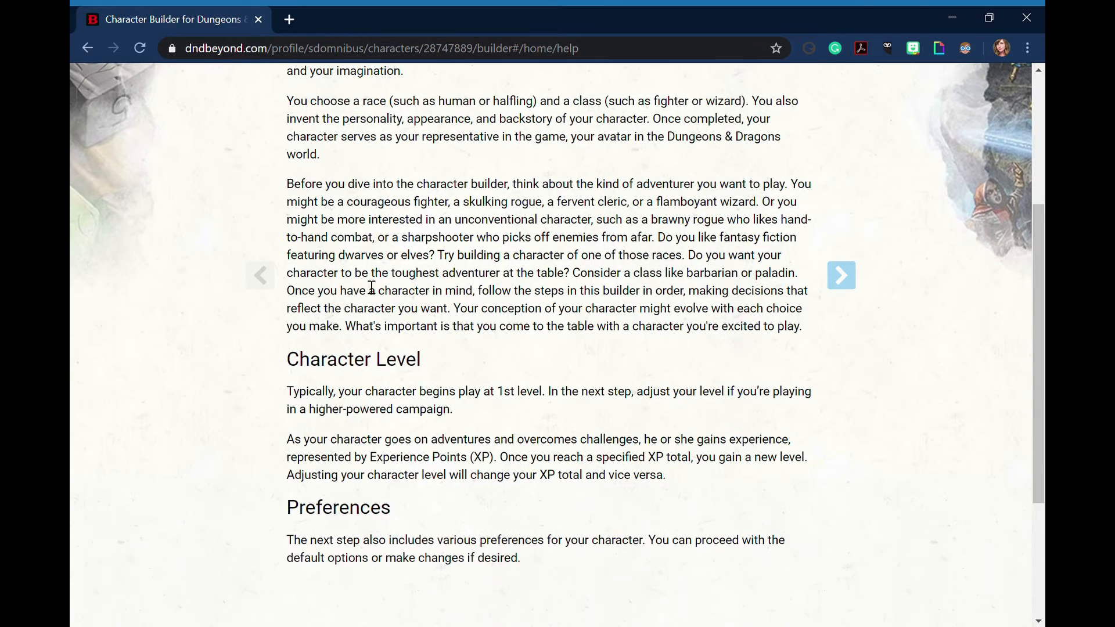
scroll(372, 287, "up", 2)
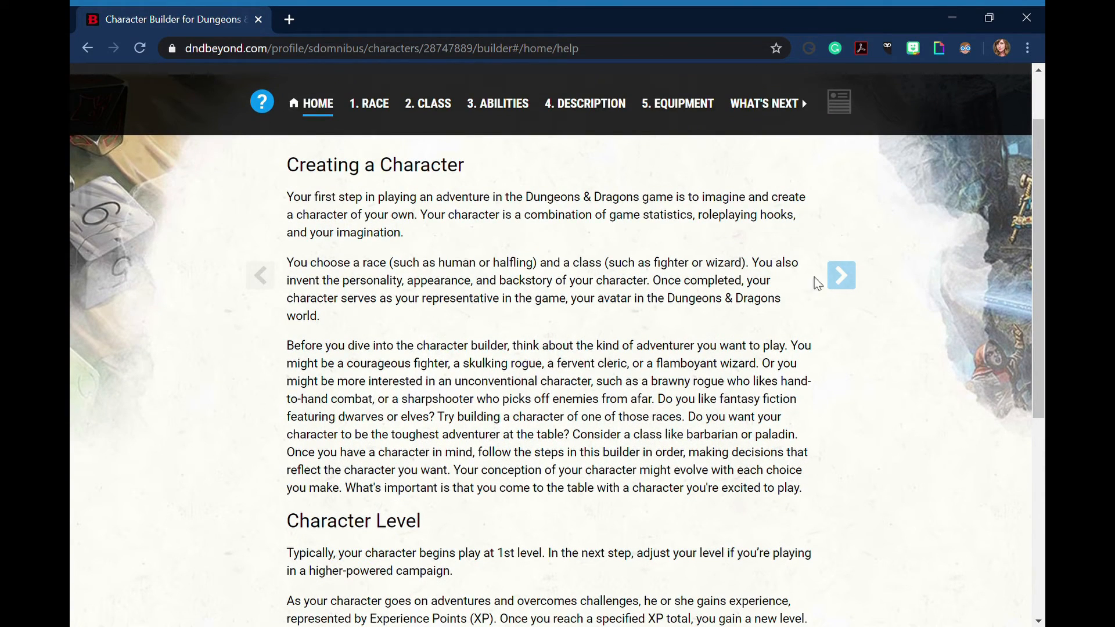
Continue to the character preferences and disable the Magic: The Gathering and Eberron content sources
left_click(855, 286)
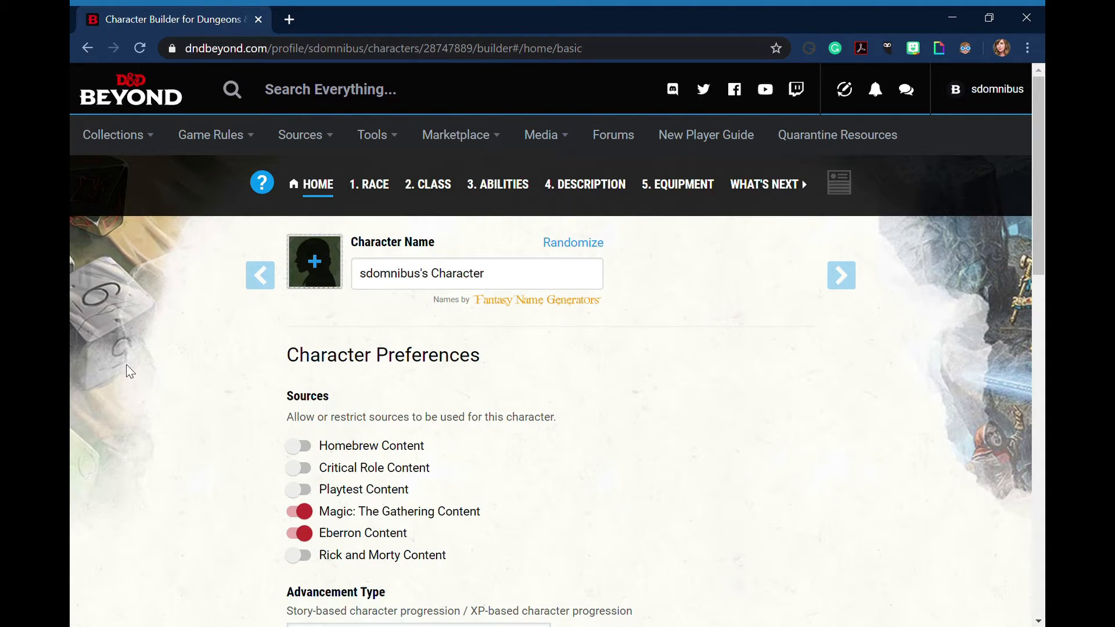
scroll(127, 370, "down", 2)
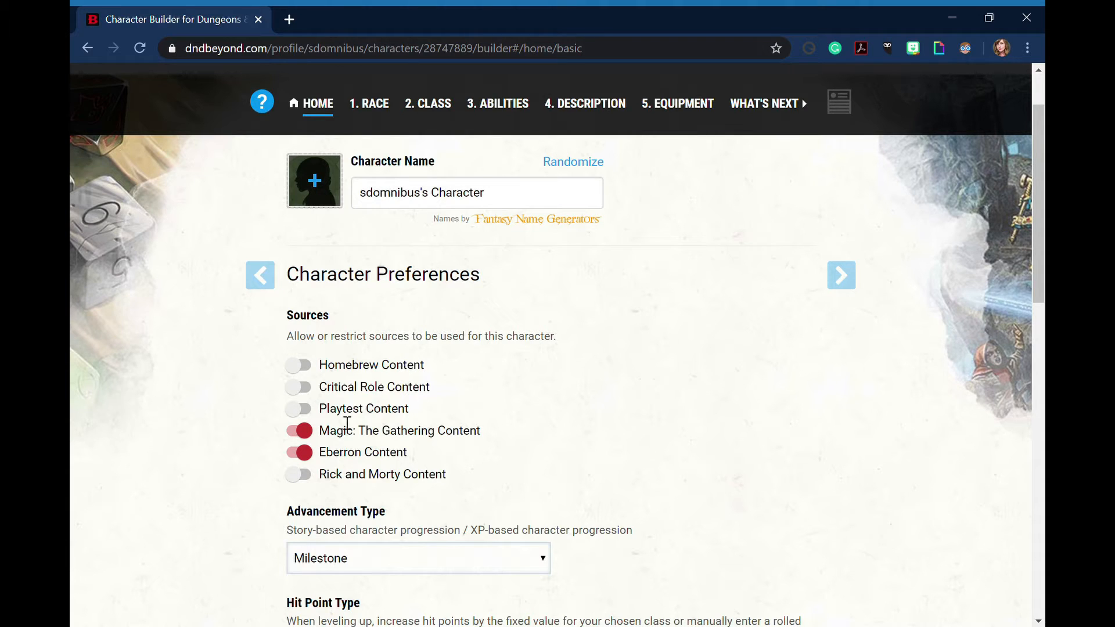
left_click(317, 434)
left_click(315, 457)
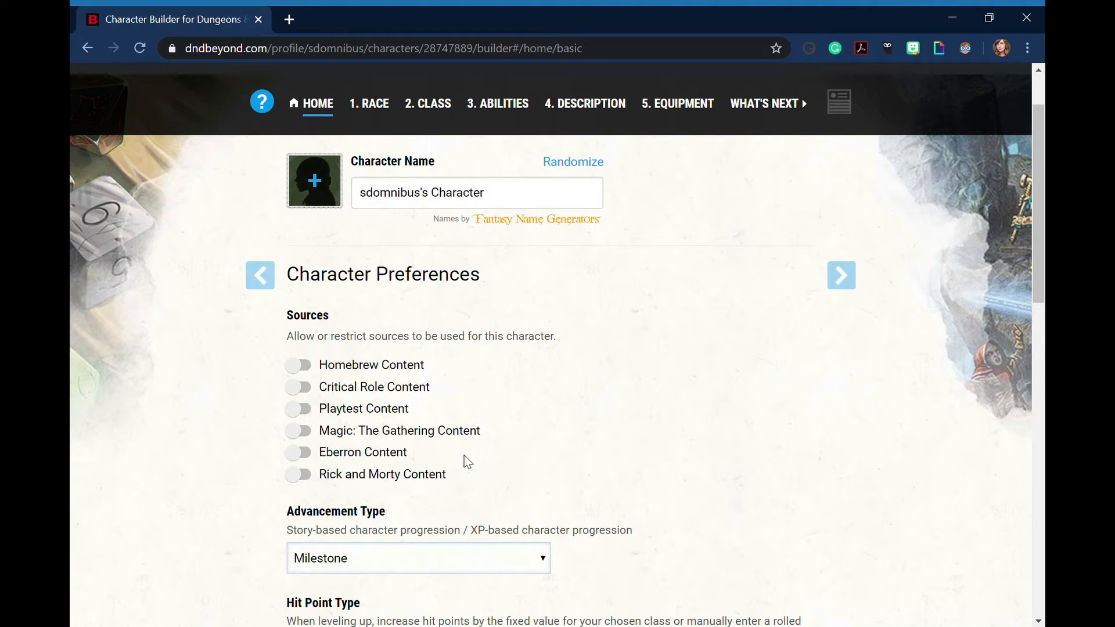
Turn on Ignore Coin Weight in the character preferences and continue to the Choose a Race introduction
scroll(482, 448, "down", 4)
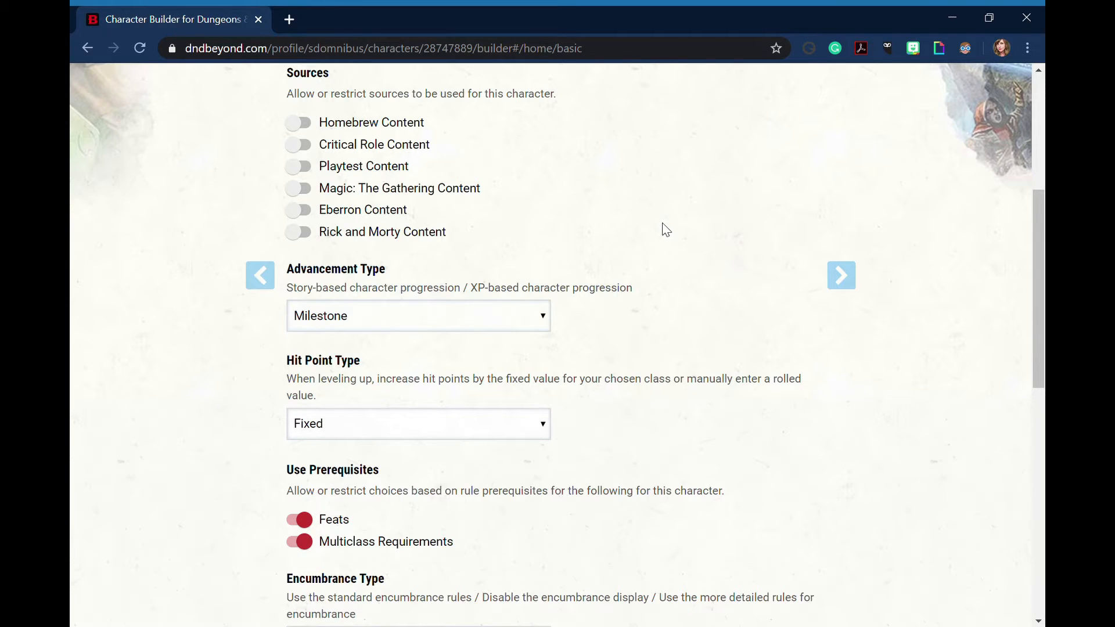
scroll(666, 231, "down", 1)
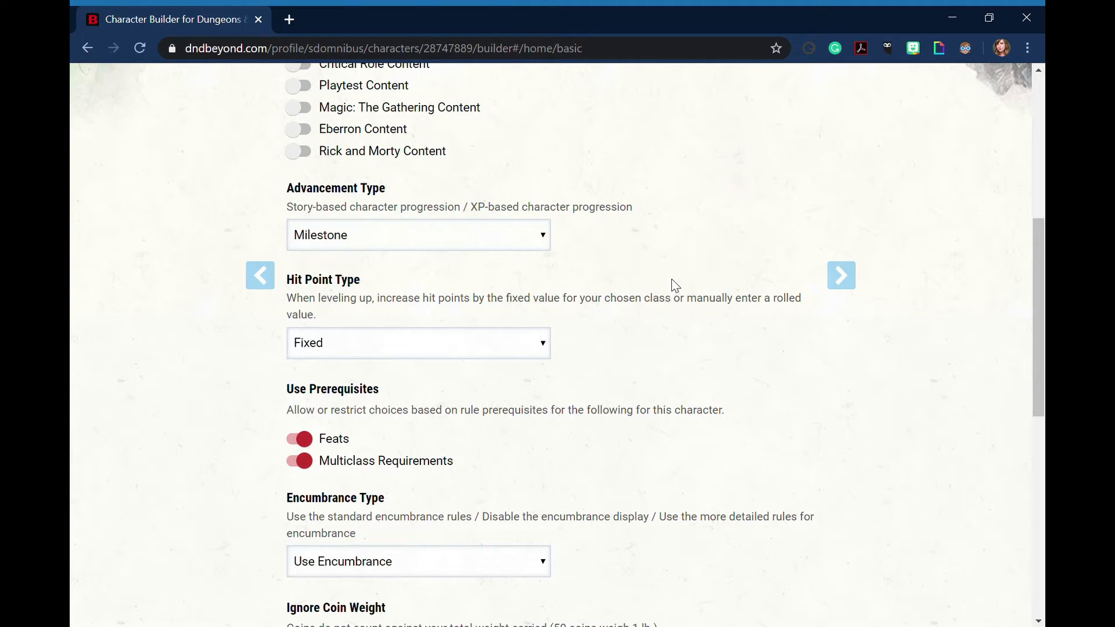
scroll(653, 282, "down", 1)
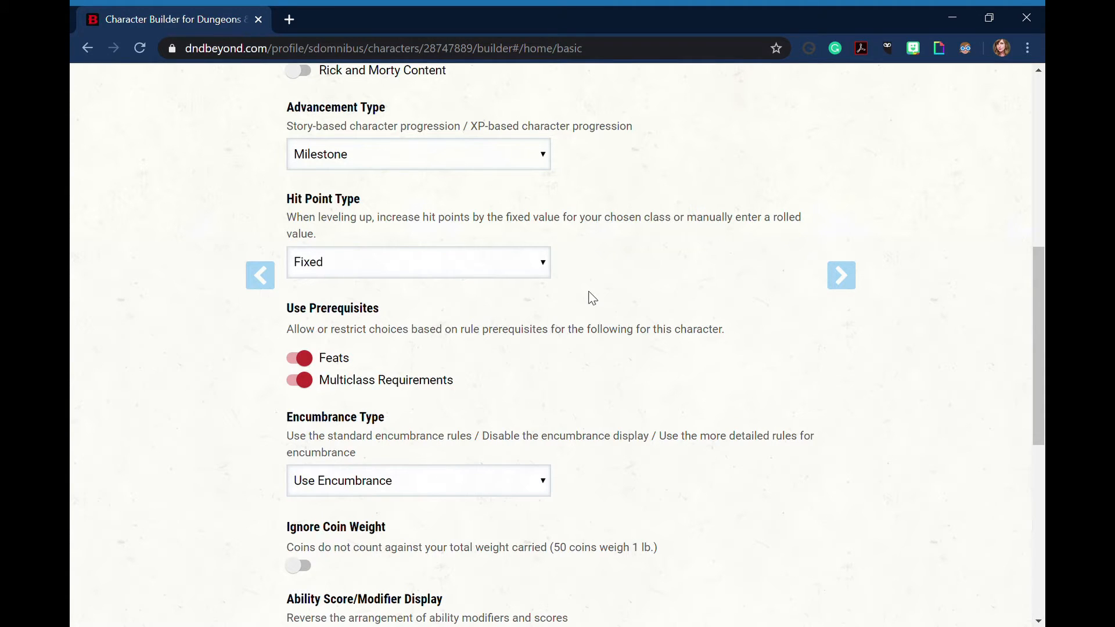
scroll(590, 298, "down", 1)
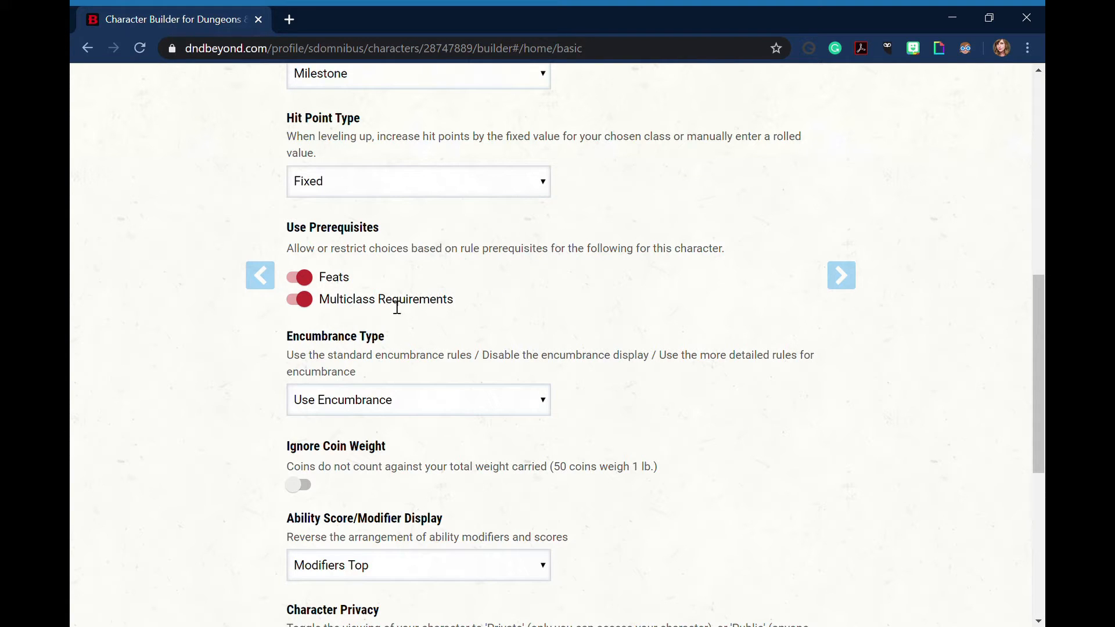
scroll(615, 293, "down", 1)
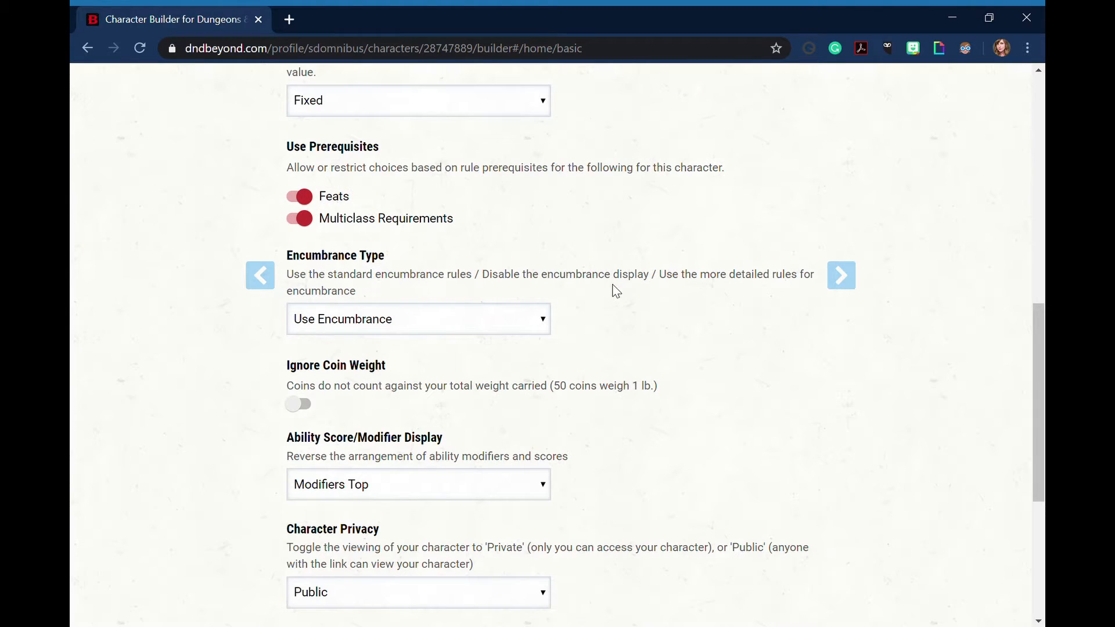
scroll(615, 287, "down", 1)
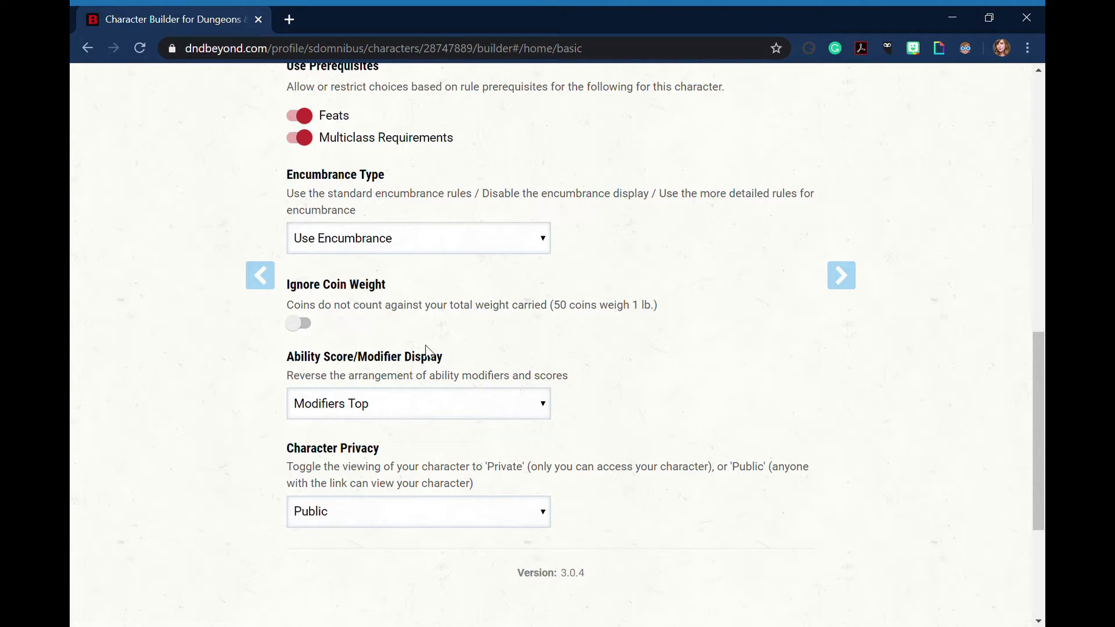
left_click(296, 325)
left_click(492, 544)
left_click(852, 282)
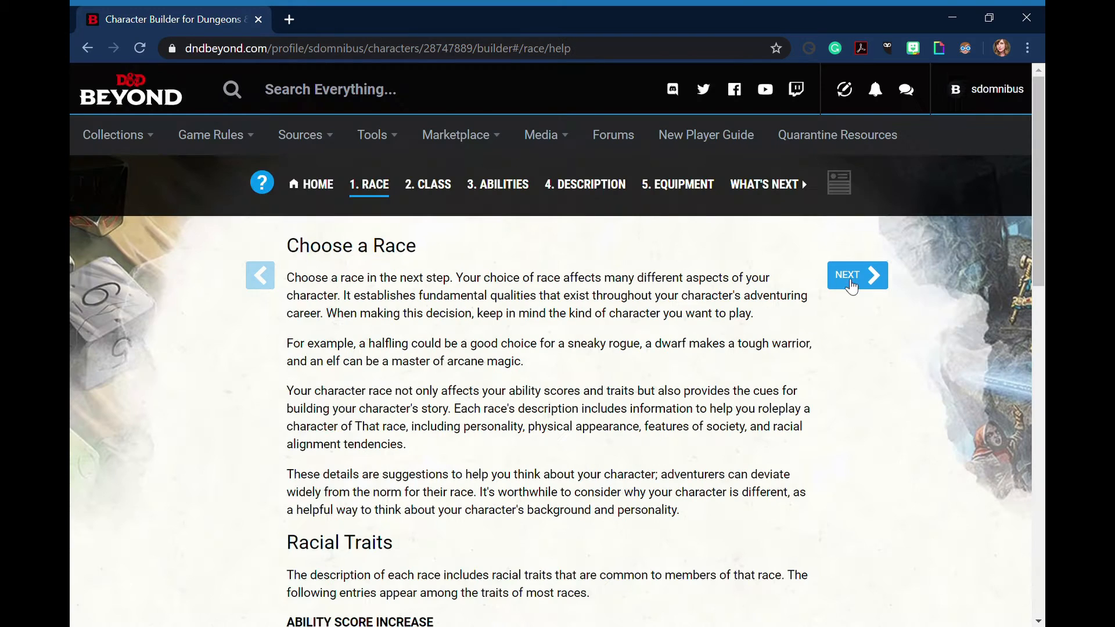
Read the Choose a Race guidance, including the racial traits from Ability Score Increase through Subraces
scroll(809, 351, "down", 2)
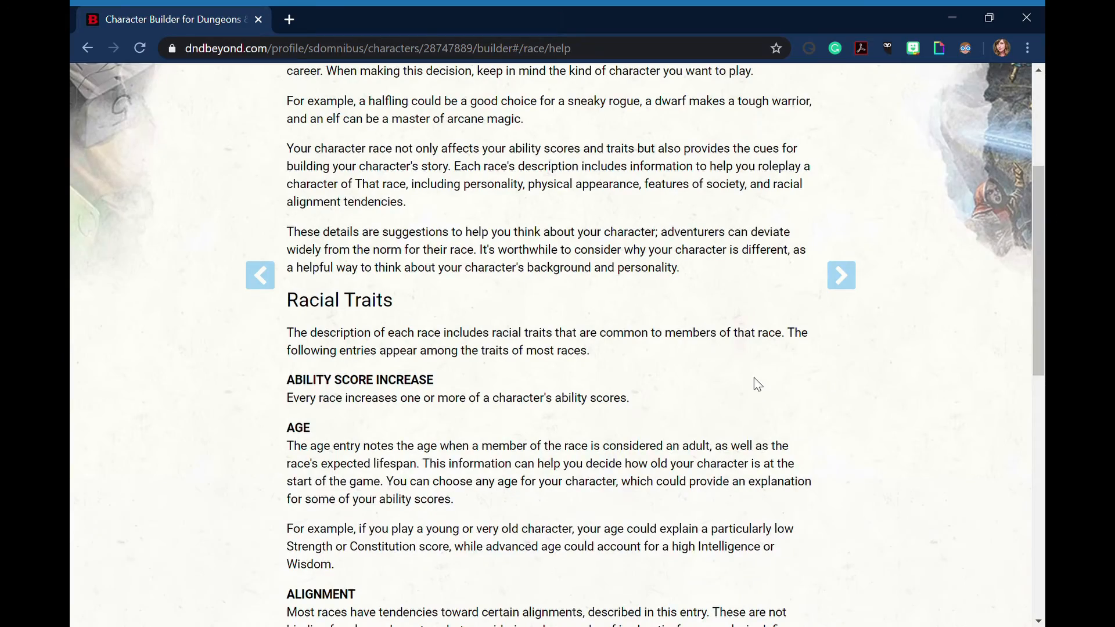
scroll(755, 381, "down", 7)
scroll(755, 384, "down", 4)
scroll(761, 372, "up", 11)
scroll(773, 358, "up", 3)
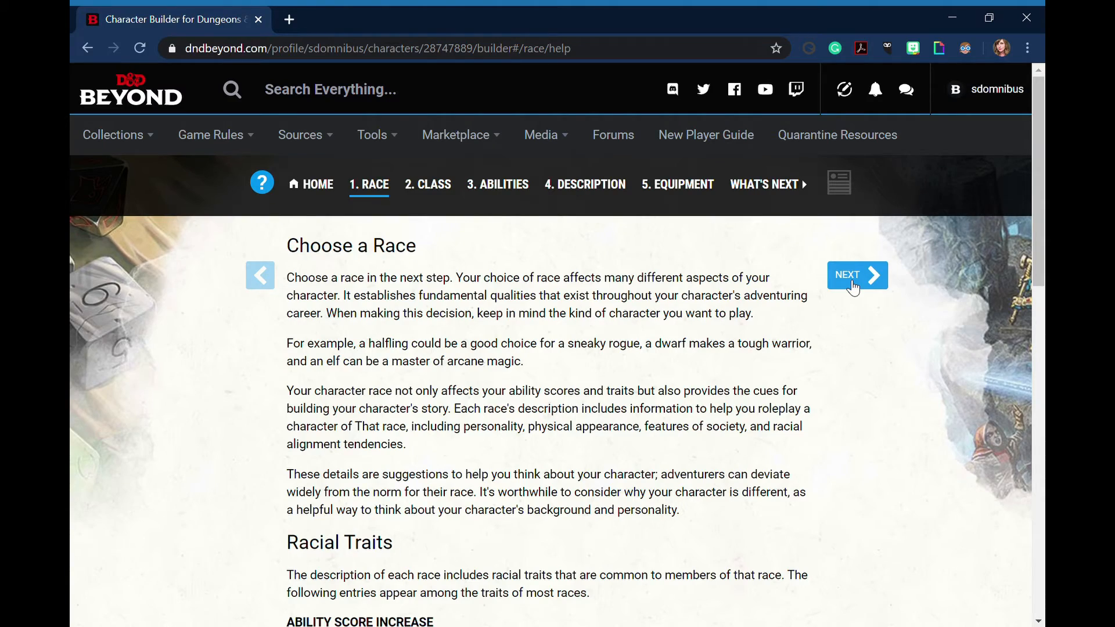
scroll(677, 463, "down", 10)
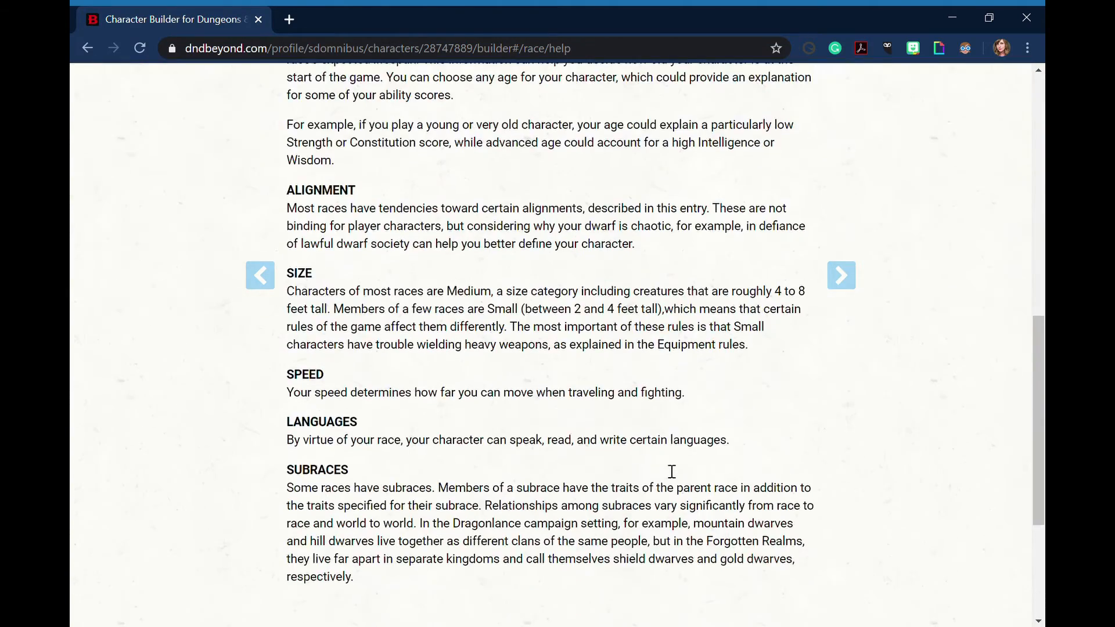
scroll(672, 472, "down", 3)
scroll(668, 469, "up", 15)
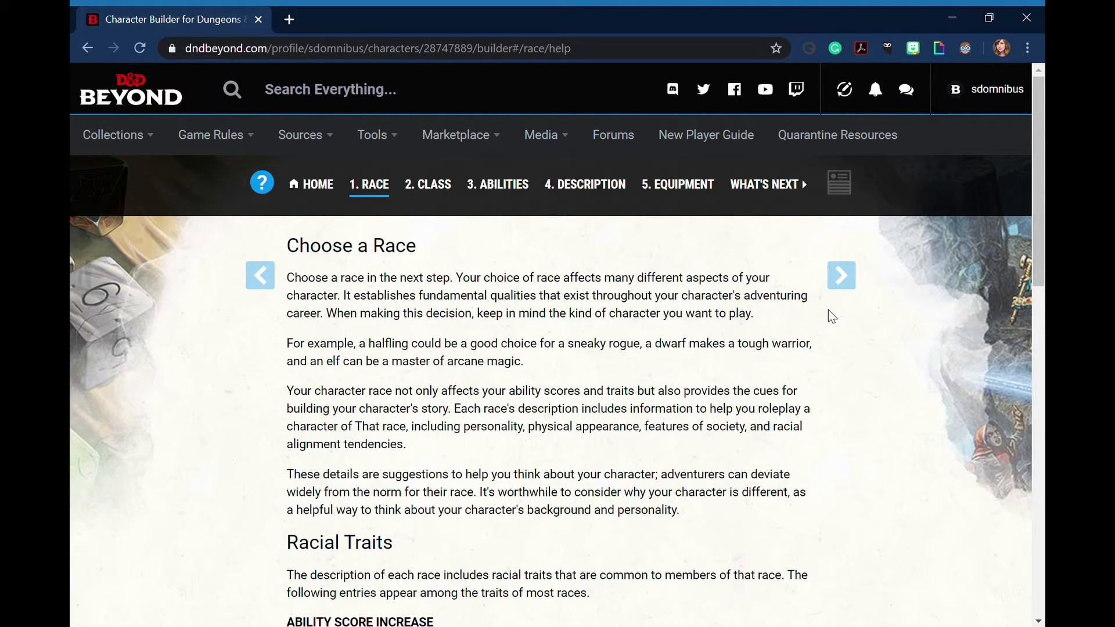
Continue to the race list and look through the available races from all sources
left_click(852, 284)
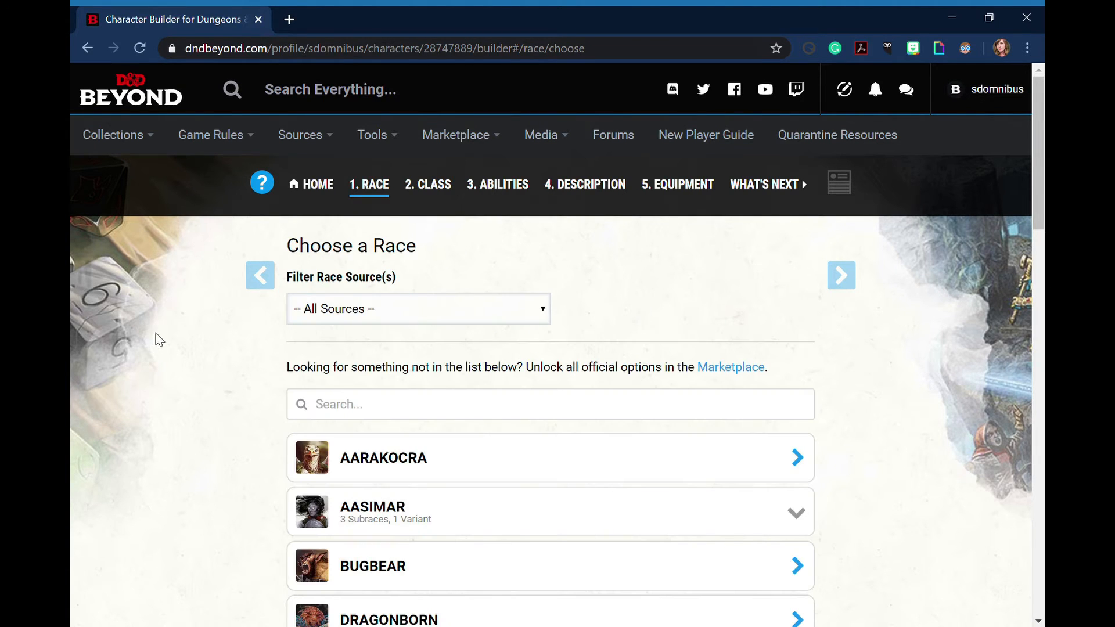
scroll(151, 345, "down", 1)
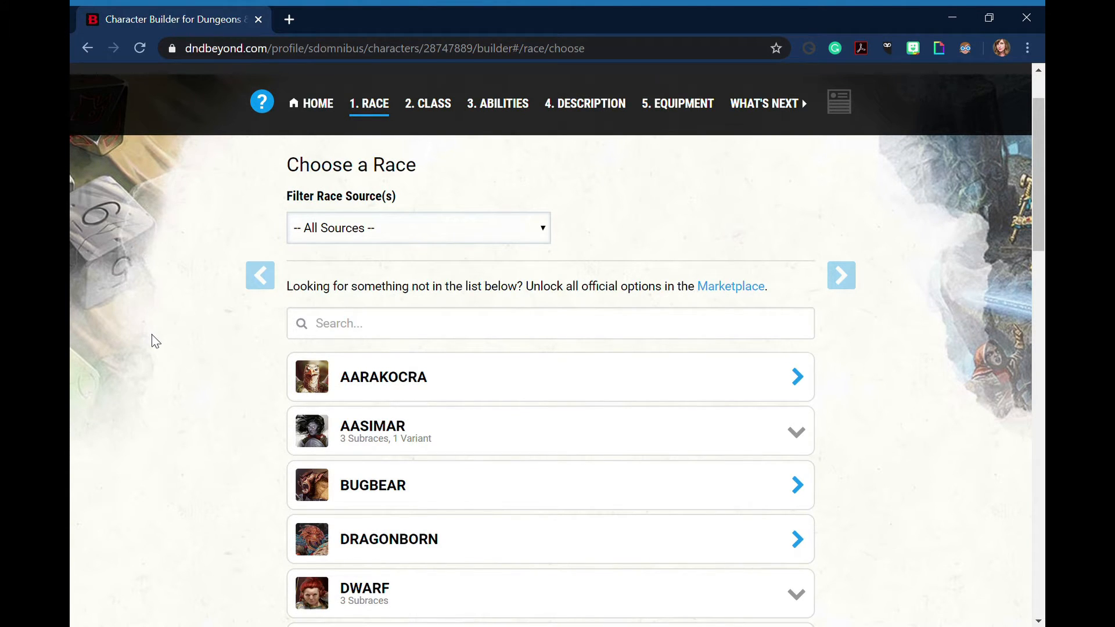
scroll(154, 340, "down", 1)
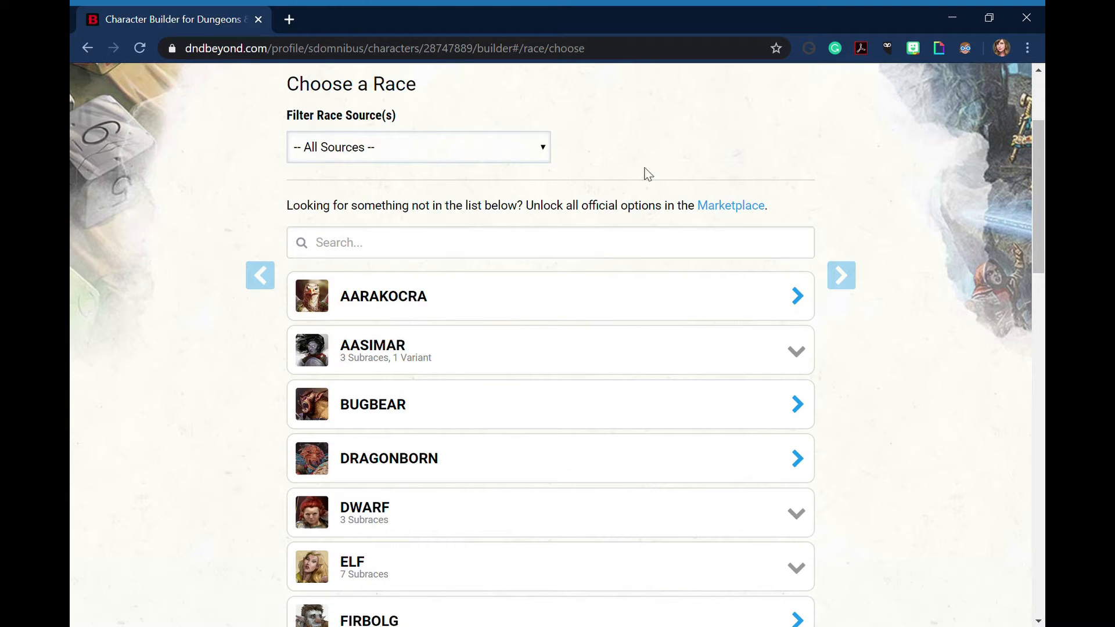
scroll(625, 152, "up", 1)
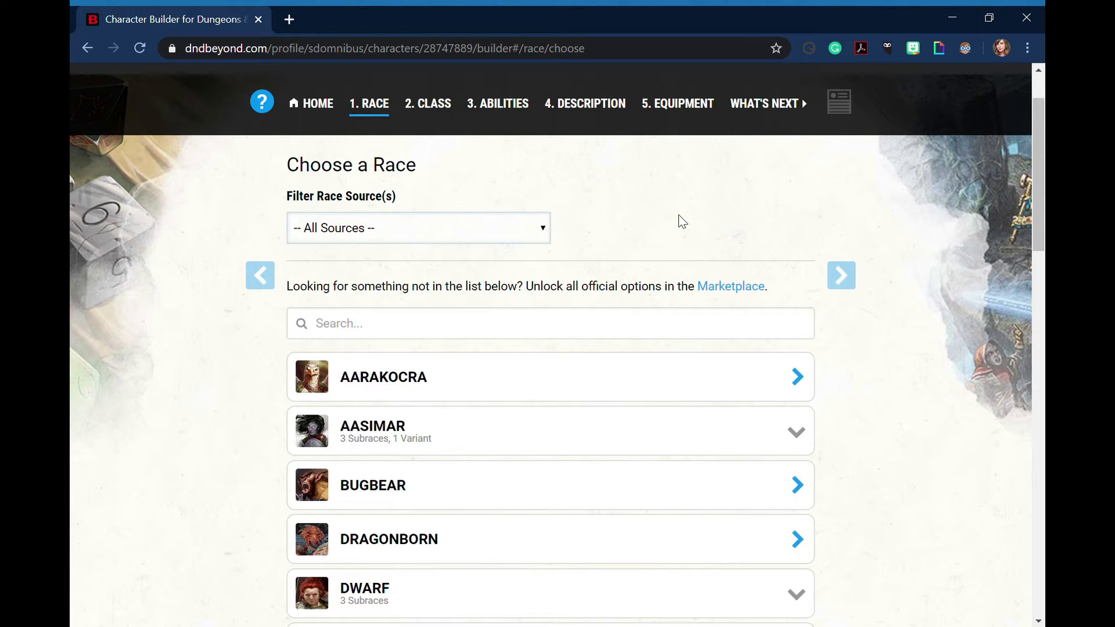
scroll(206, 481, "down", 4)
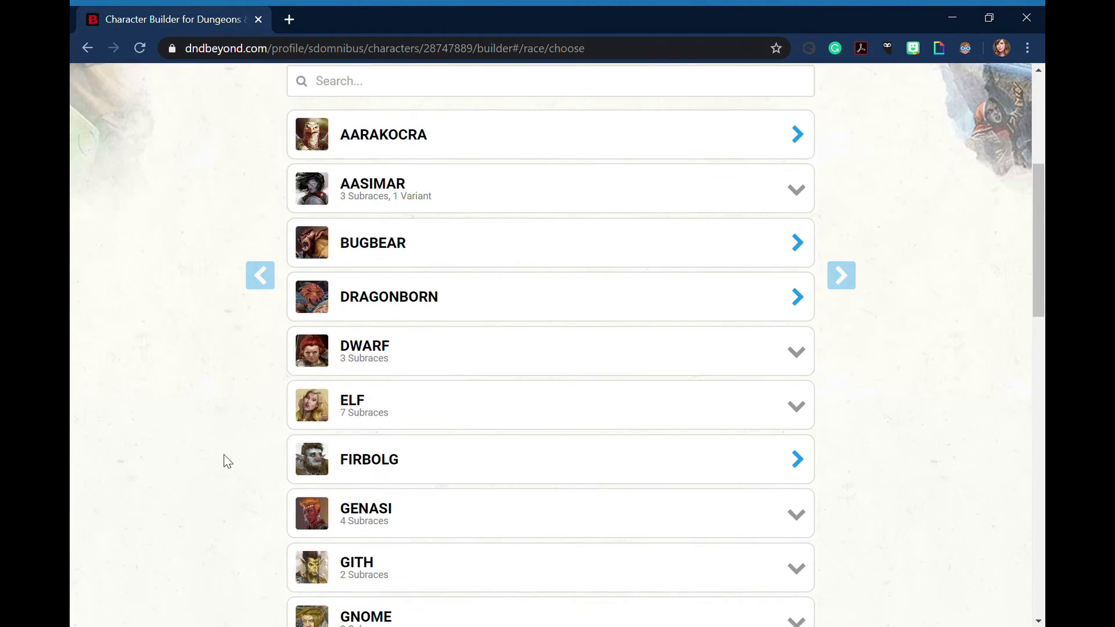
Expand the Elf subraces, view the Wood Elf details without choosing it, and return to the subrace list
left_click(458, 424)
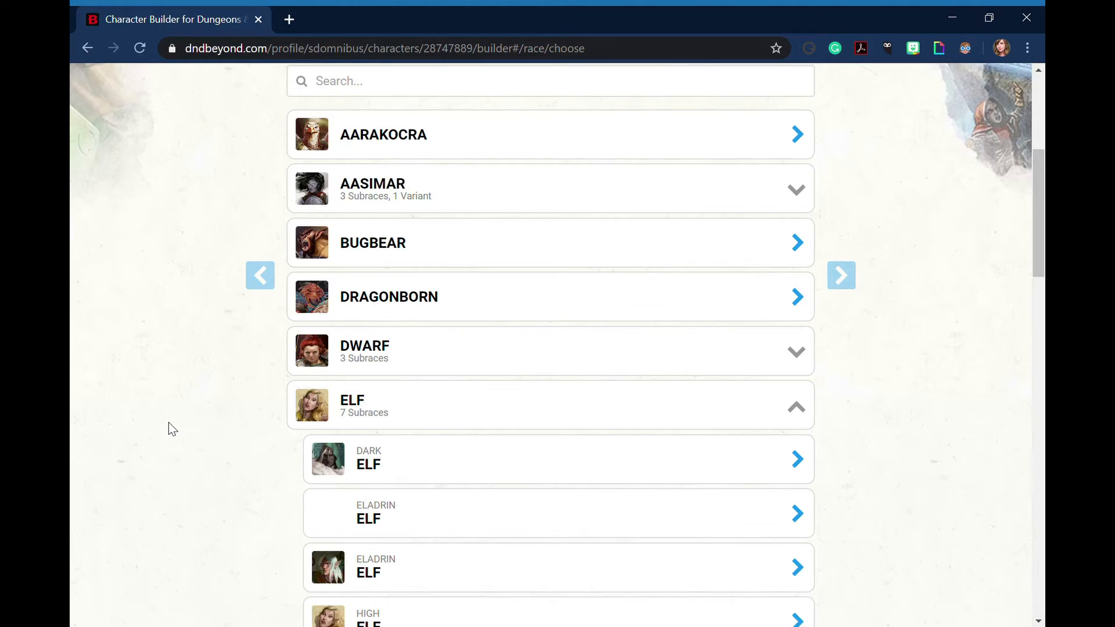
scroll(174, 426, "down", 4)
left_click(430, 542)
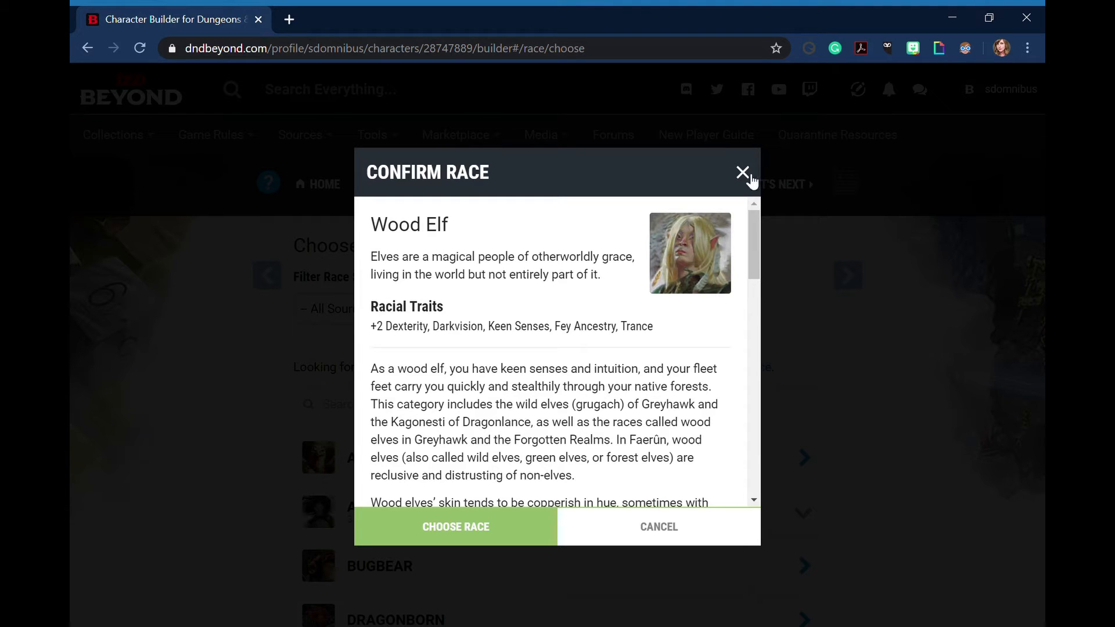
left_click(72, 479)
scroll(71, 479, "down", 8)
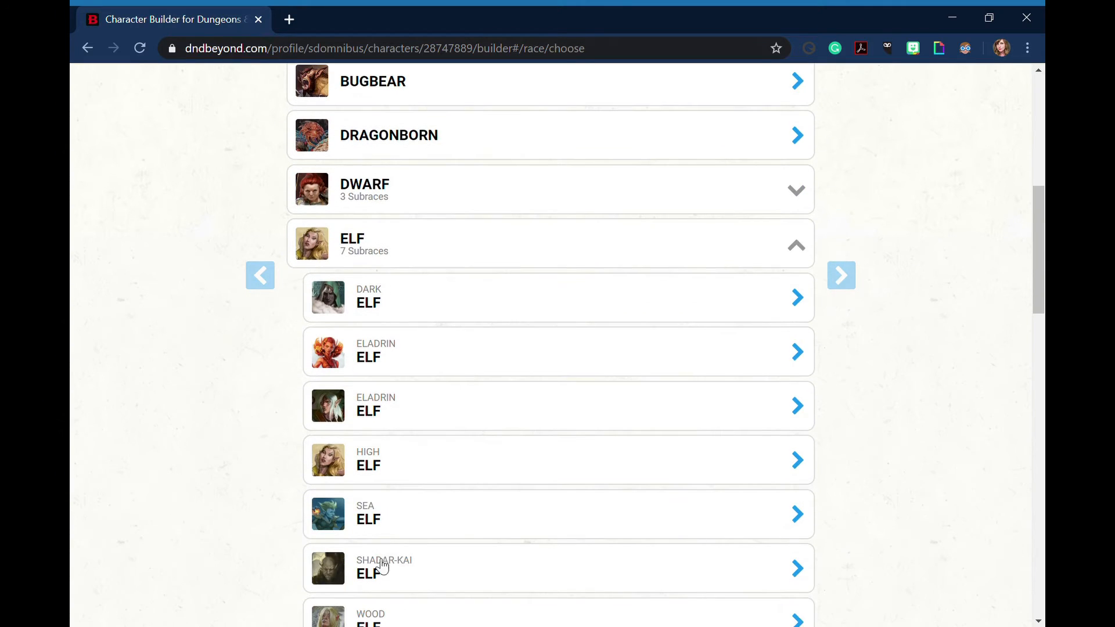
scroll(476, 462, "down", 2)
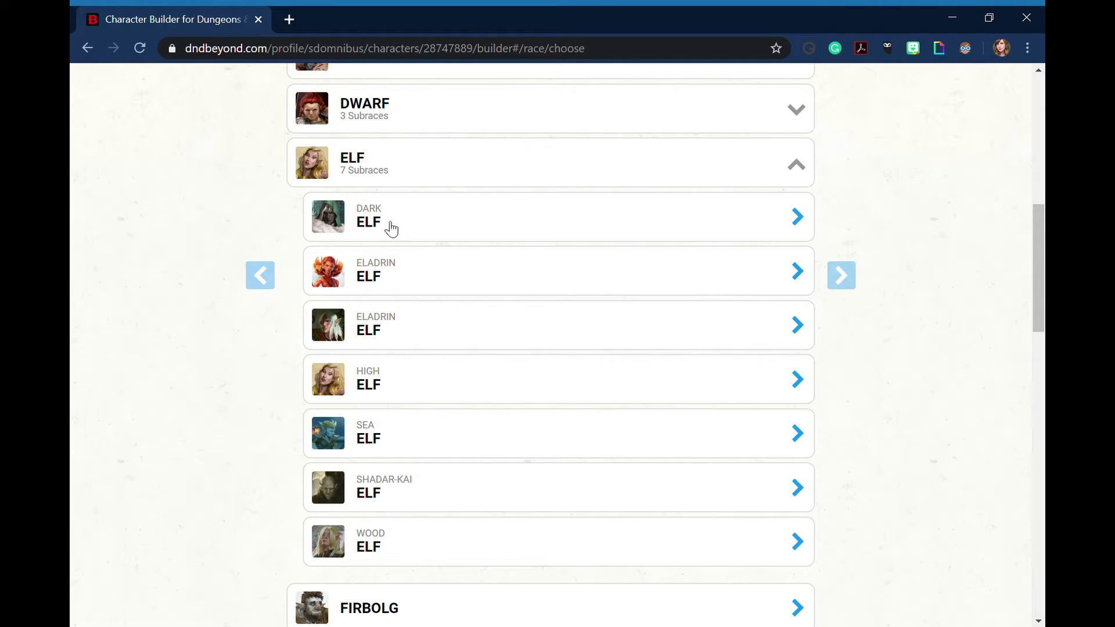
Choose the Wood Elf subrace as the character's race
left_click(376, 551)
left_click(454, 530)
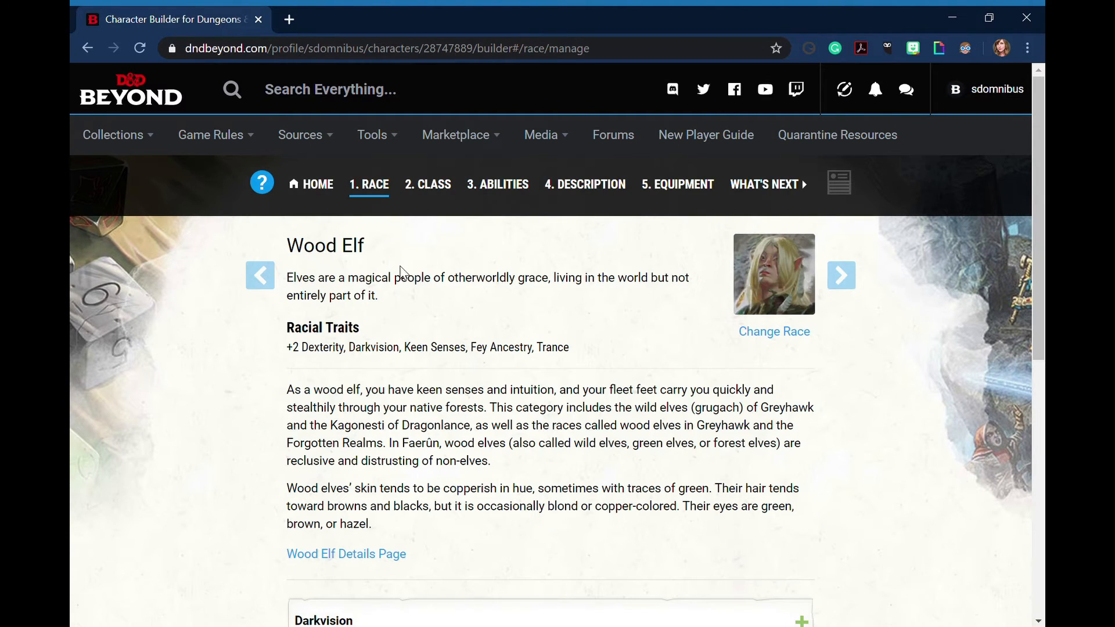
Expand and read the Wood Elf traits Darkvision, Keen Senses, Fey Ancestry, Trance and Mask of the Wild, and review the race description
scroll(399, 294, "down", 5)
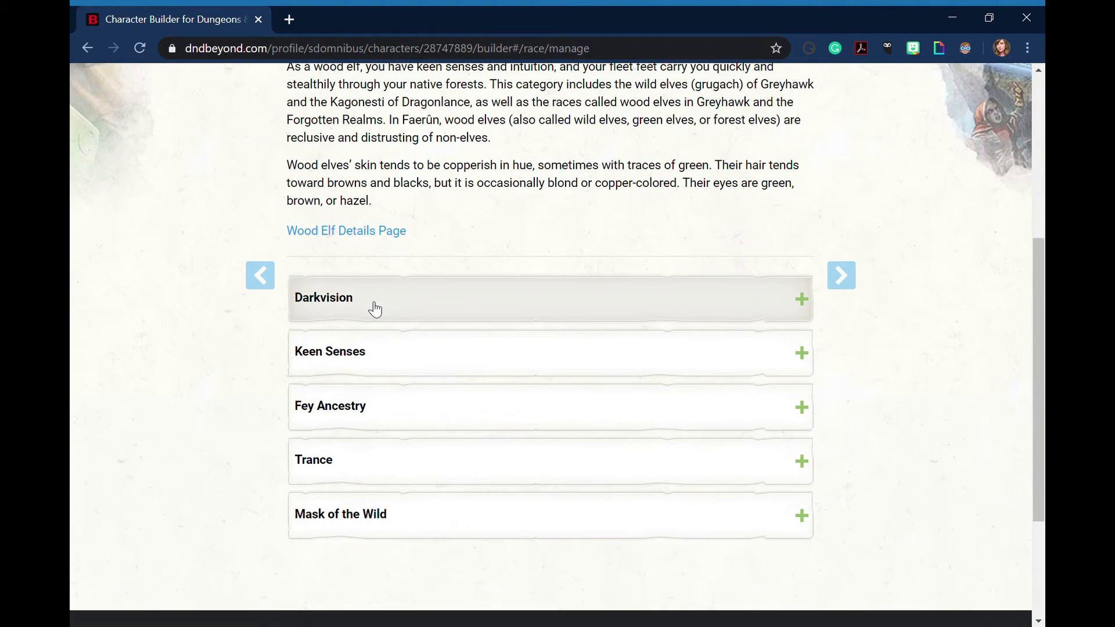
left_click(374, 306)
scroll(374, 311, "down", 3)
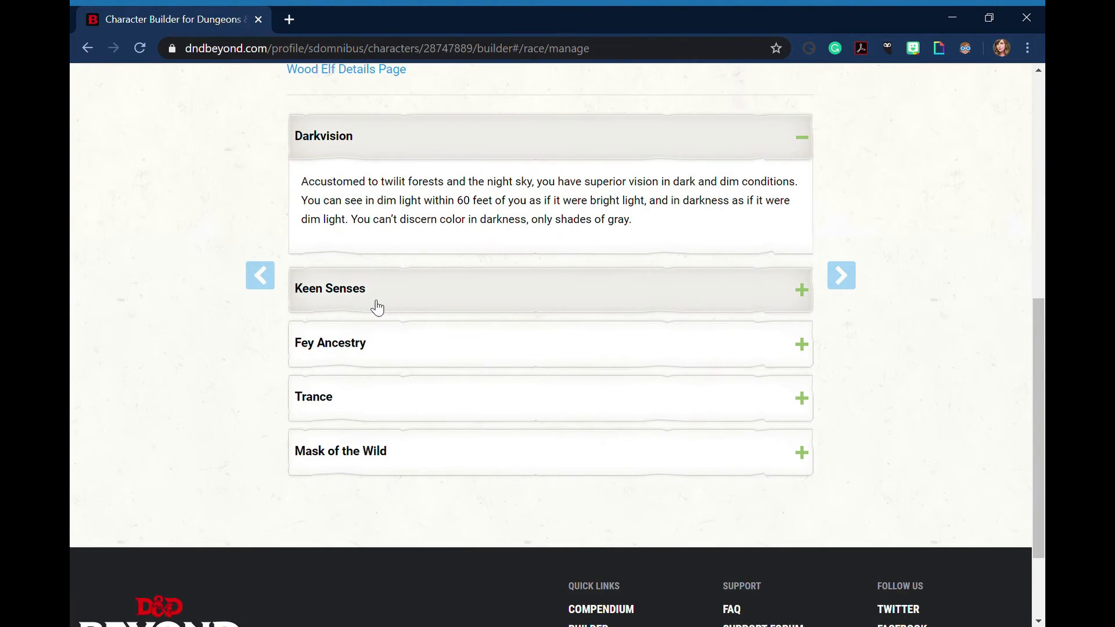
left_click(377, 306)
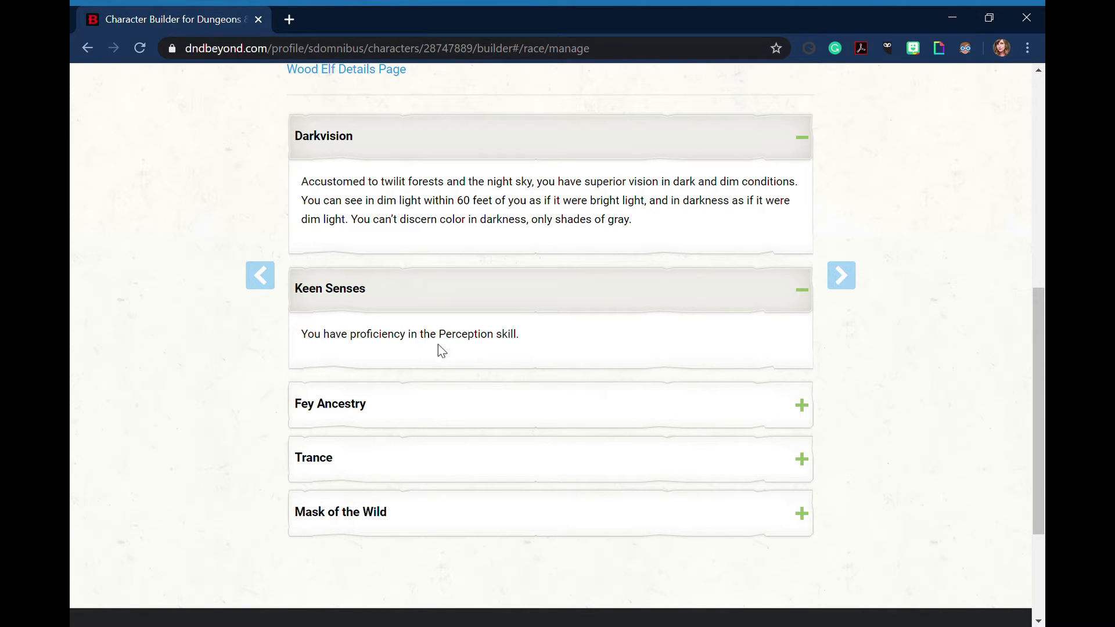
left_click(399, 409)
scroll(399, 401, "down", 2)
left_click(400, 372)
scroll(390, 432, "down", 3)
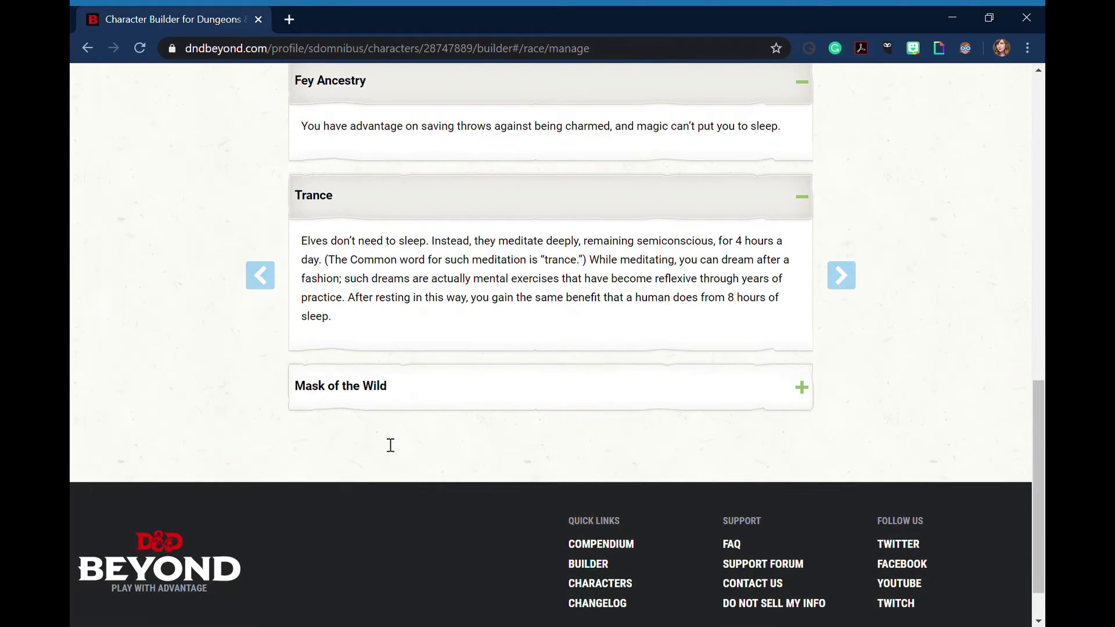
left_click(388, 403)
scroll(168, 372, "down", 1)
scroll(168, 372, "up", 8)
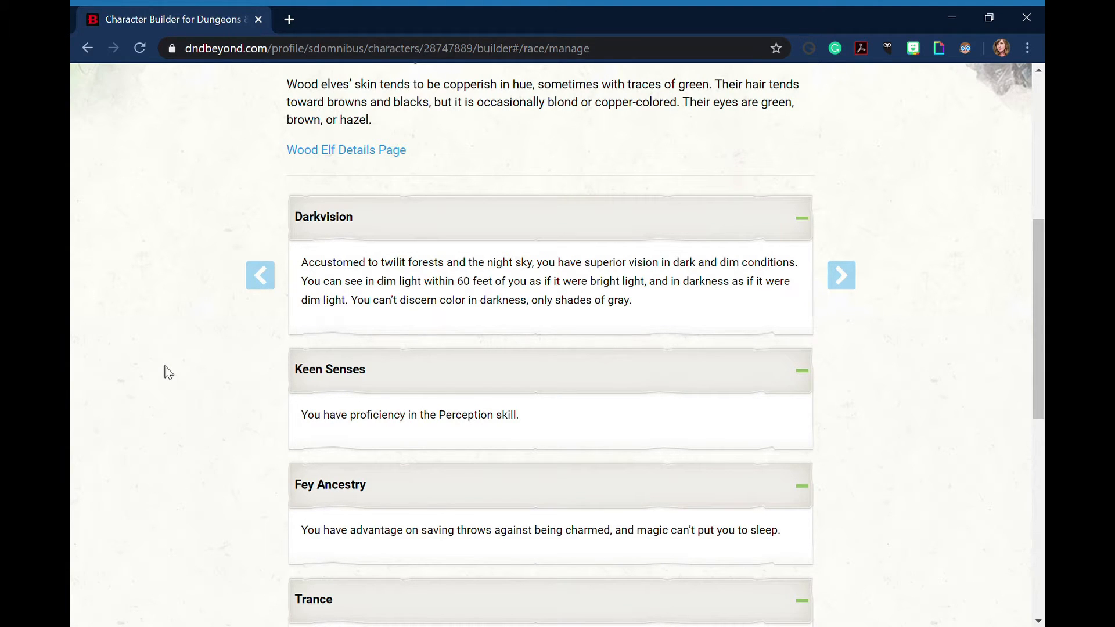
scroll(168, 372, "up", 4)
scroll(168, 373, "down", 5)
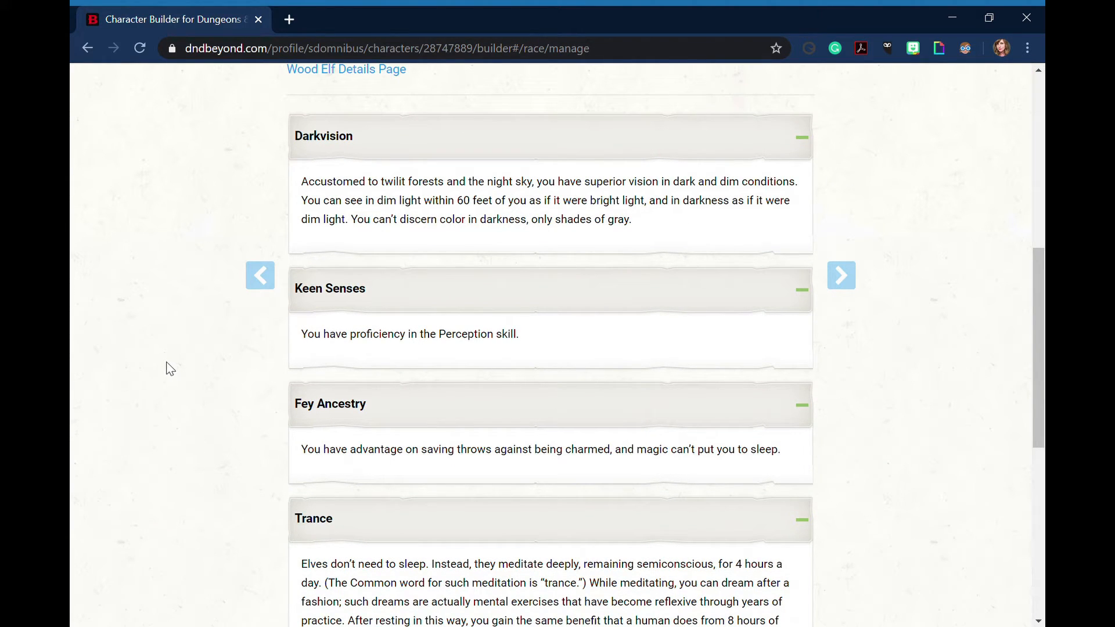
scroll(168, 363, "up", 7)
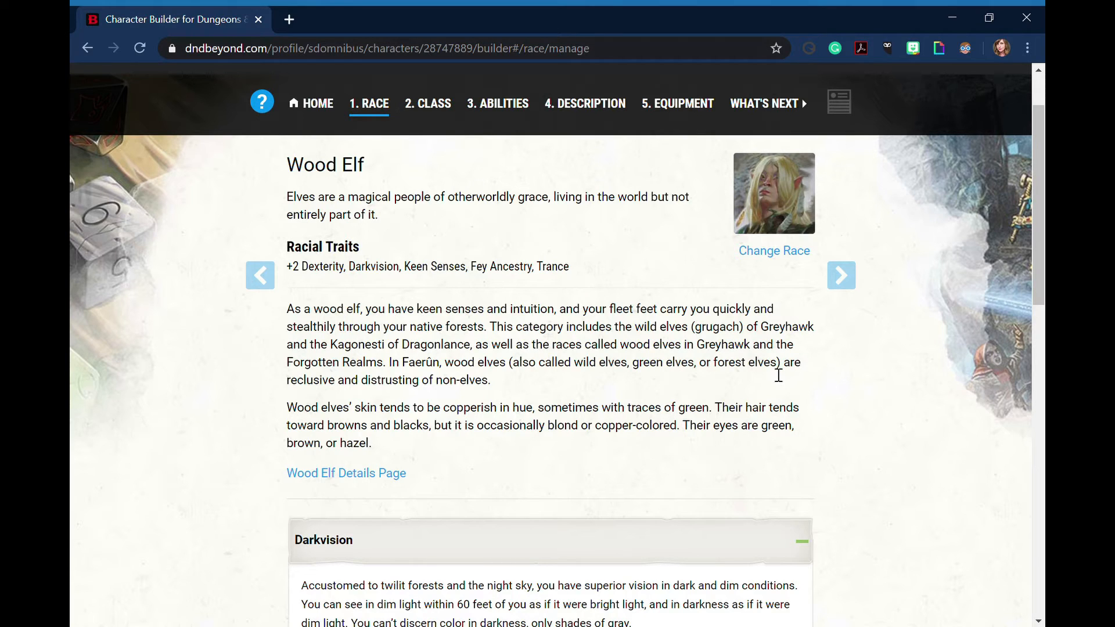
scroll(766, 389, "up", 2)
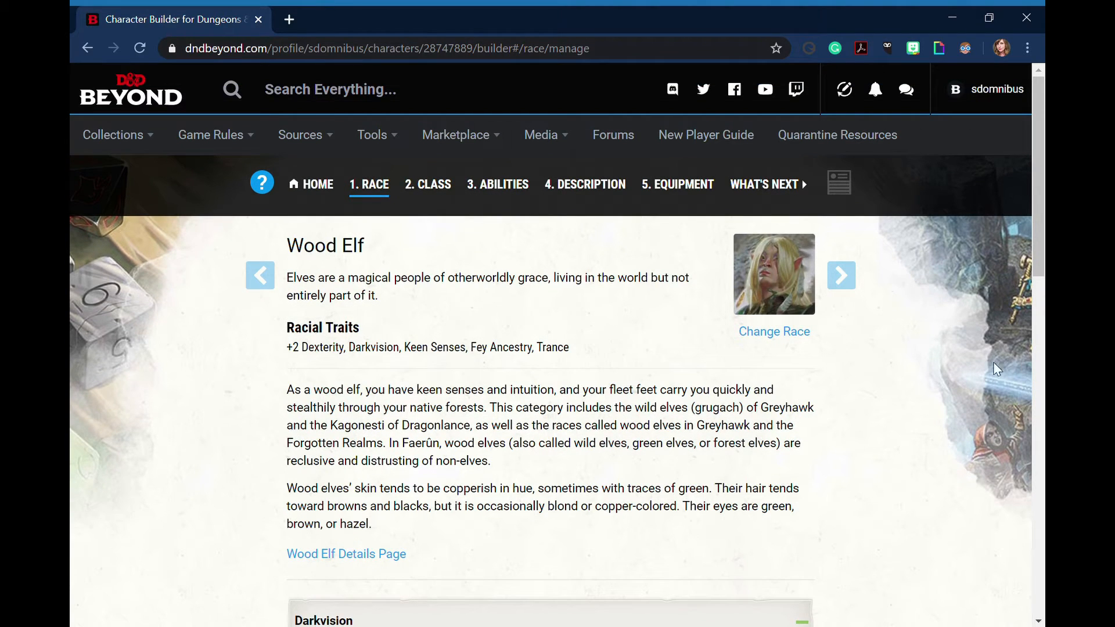
Continue to the Choose a Class introduction and read its guidance, including the Multiclassing section
left_click(856, 285)
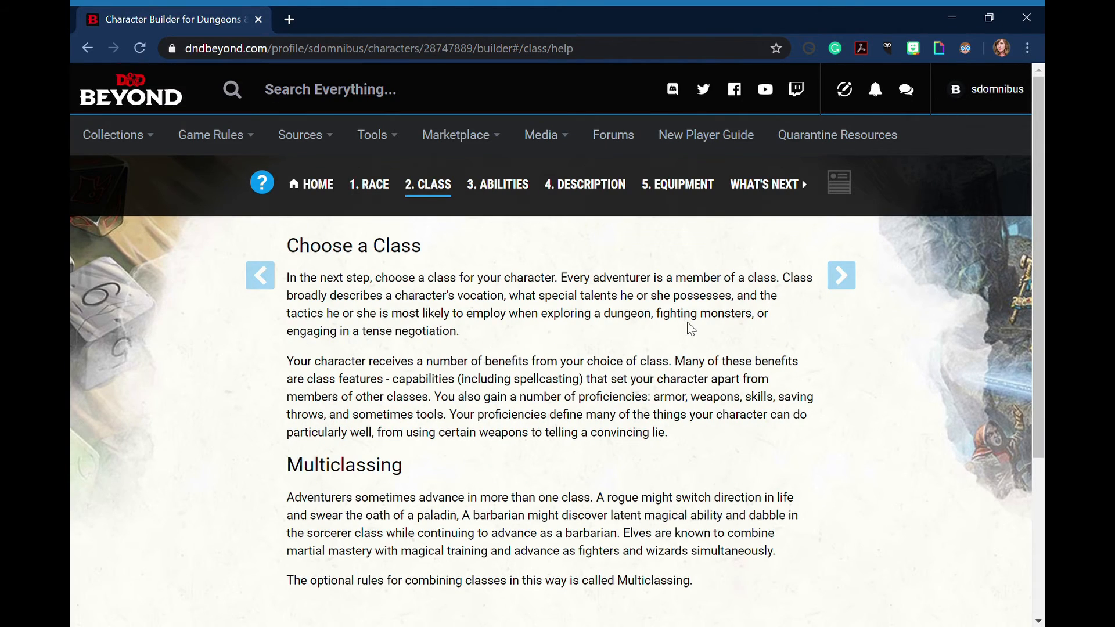
scroll(690, 328, "down", 4)
scroll(691, 329, "up", 4)
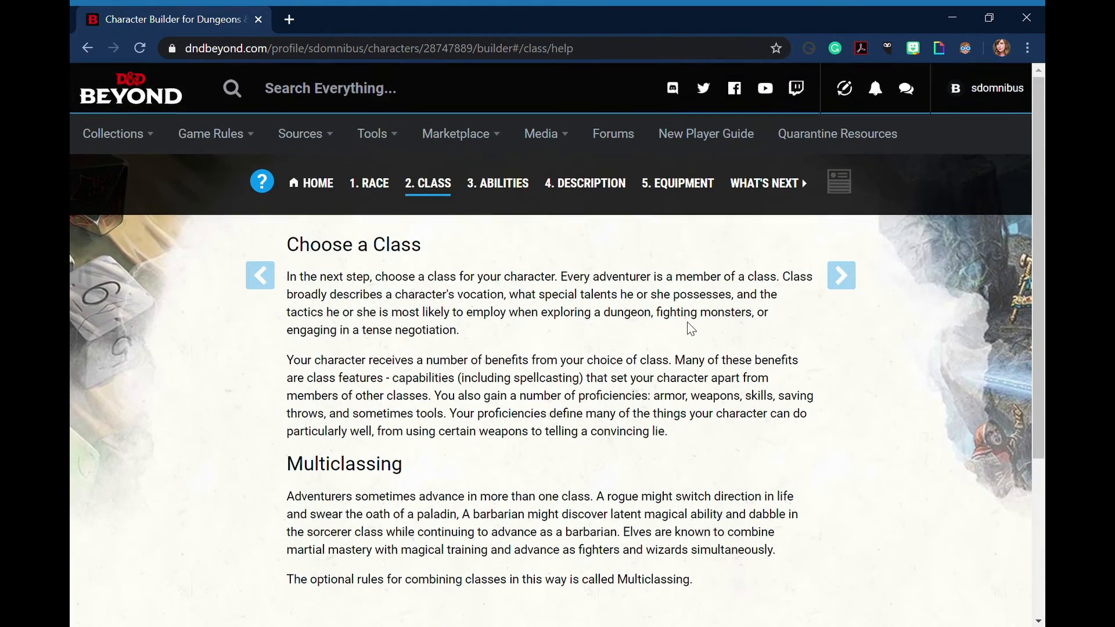
scroll(691, 329, "down", 1)
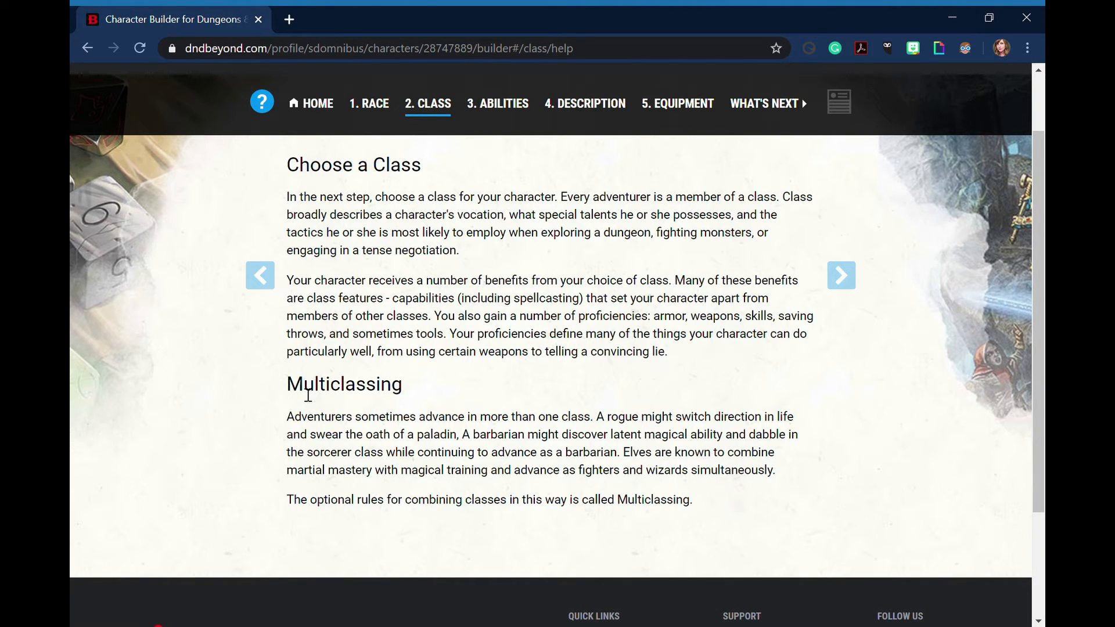
Continue to the class list and open the details of the Rogue class
left_click(855, 278)
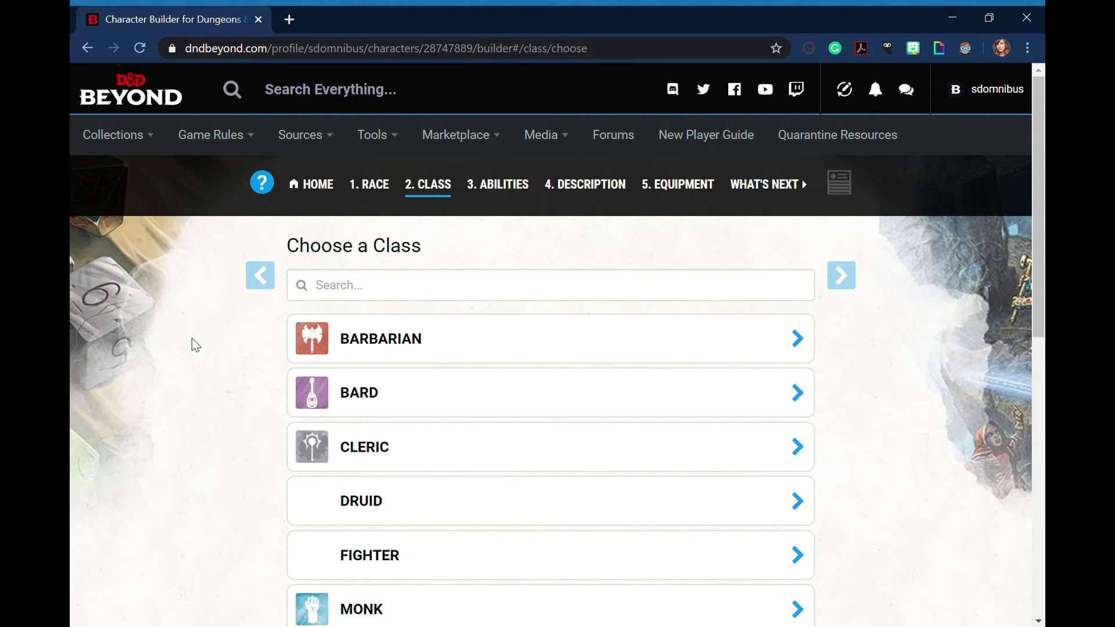
scroll(192, 338, "down", 7)
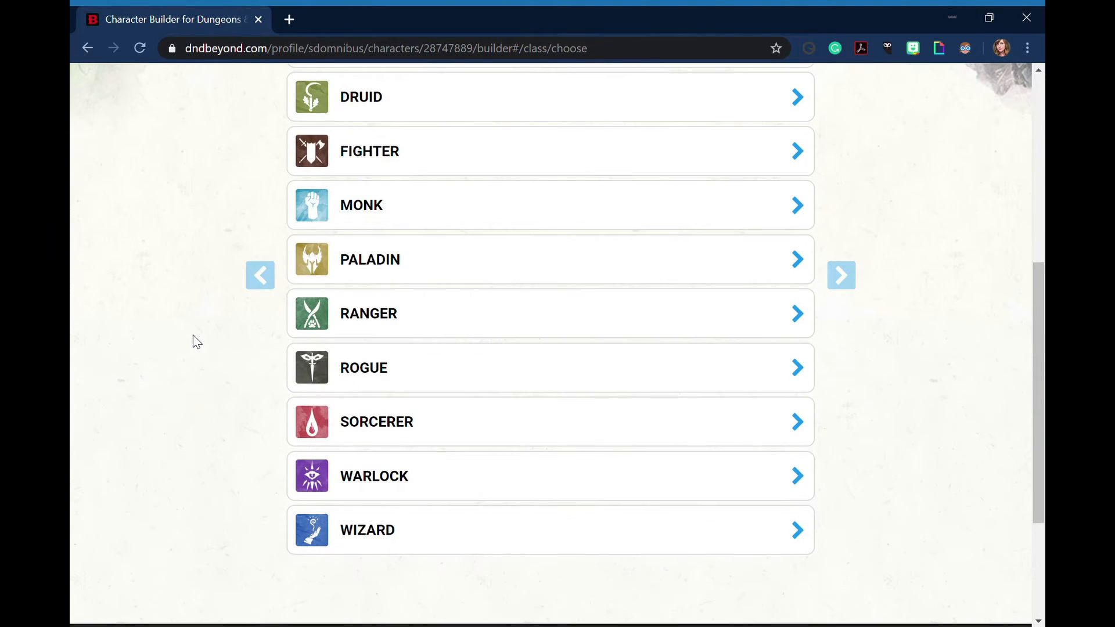
left_click(406, 371)
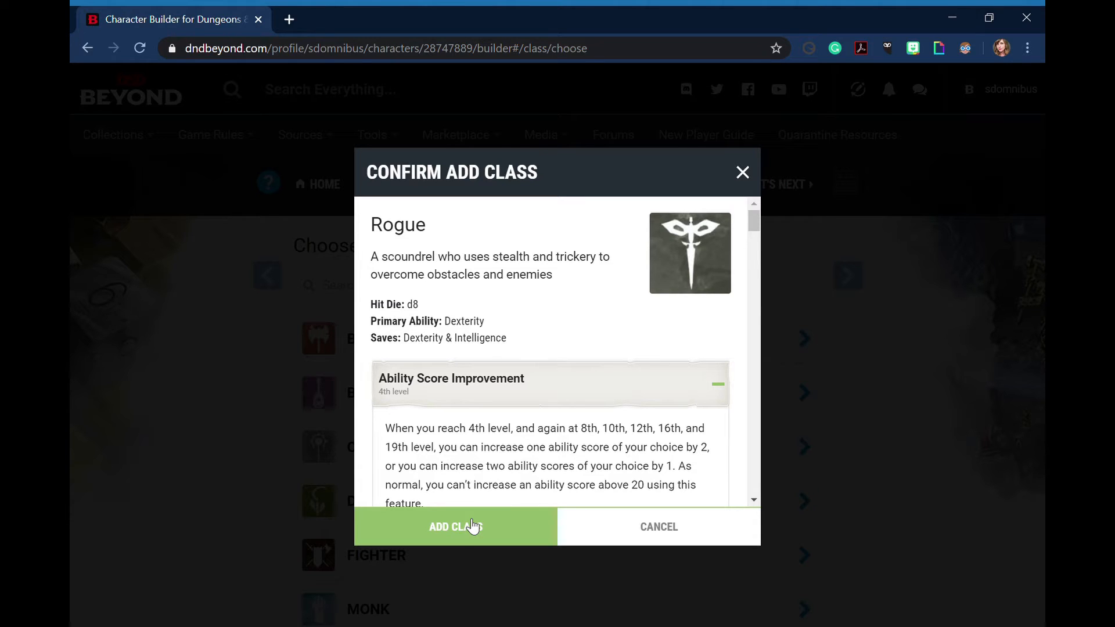
Read through the Rogue class features, from Ability Score Improvement and Expertise to Hit Points
scroll(588, 397, "down", 4)
scroll(588, 397, "down", 9)
scroll(585, 394, "down", 5)
scroll(585, 394, "down", 8)
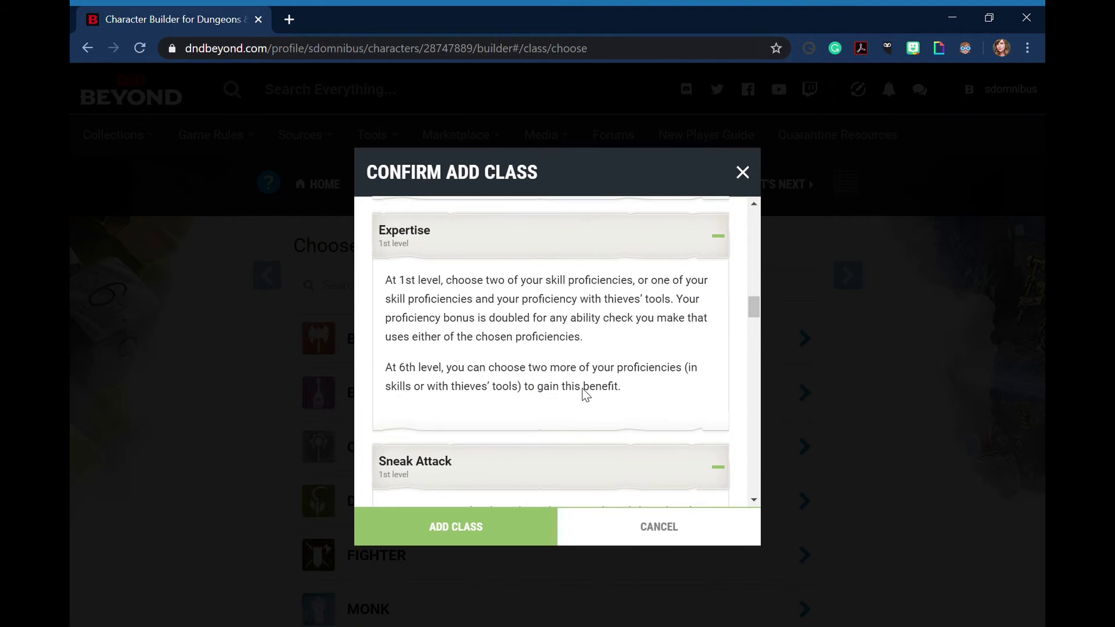
scroll(717, 311, "down", 5)
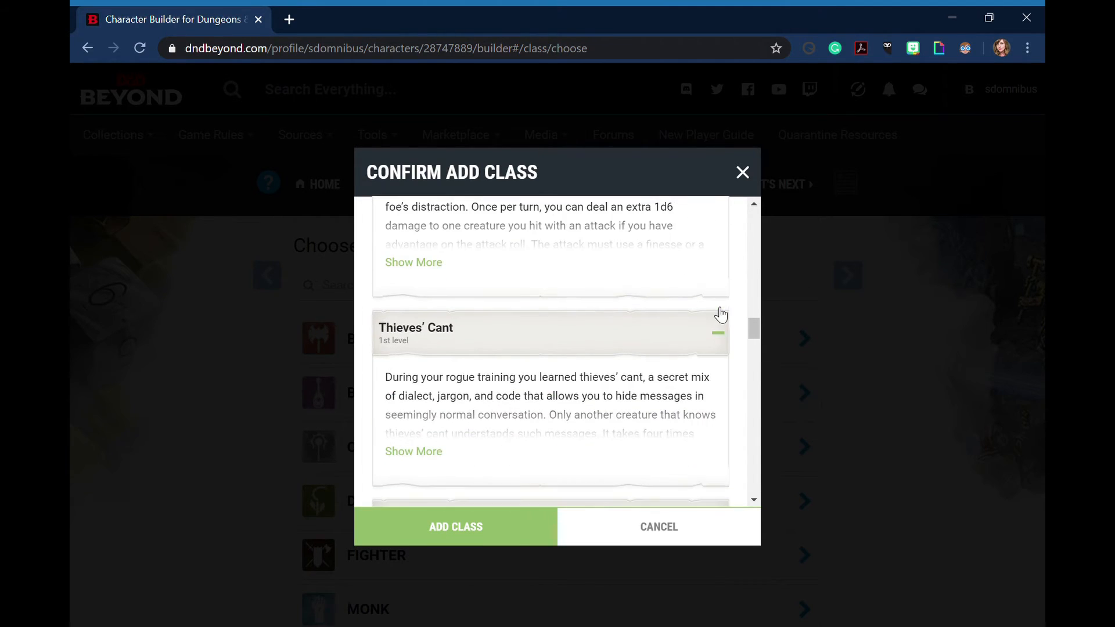
scroll(700, 320, "down", 8)
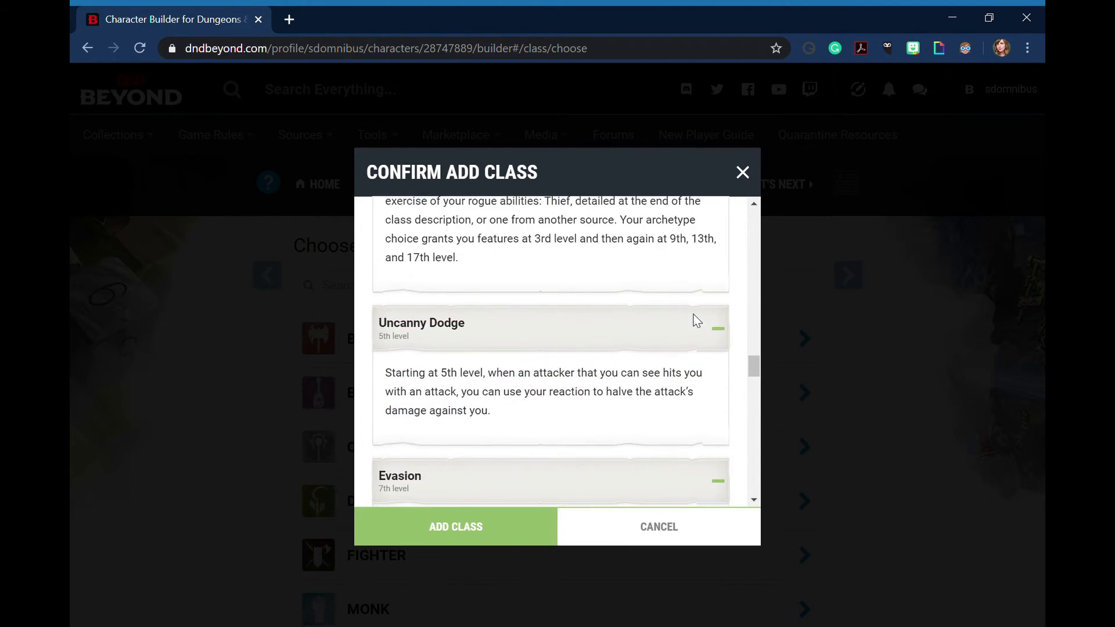
scroll(698, 320, "down", 2)
scroll(695, 324, "down", 4)
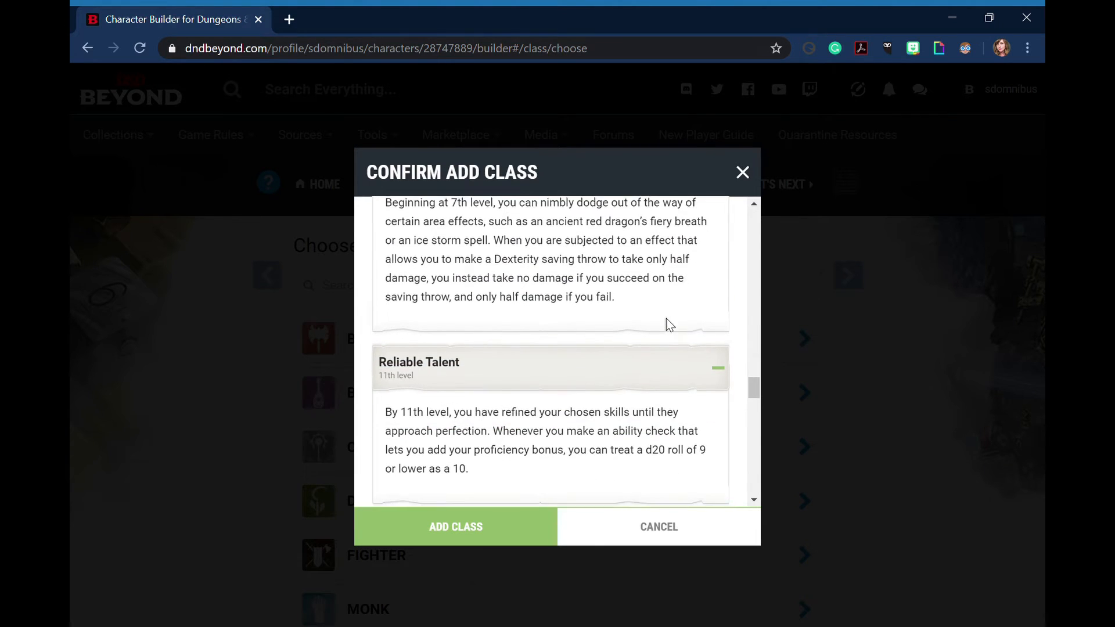
scroll(670, 324, "down", 7)
scroll(669, 323, "down", 5)
scroll(671, 323, "down", 6)
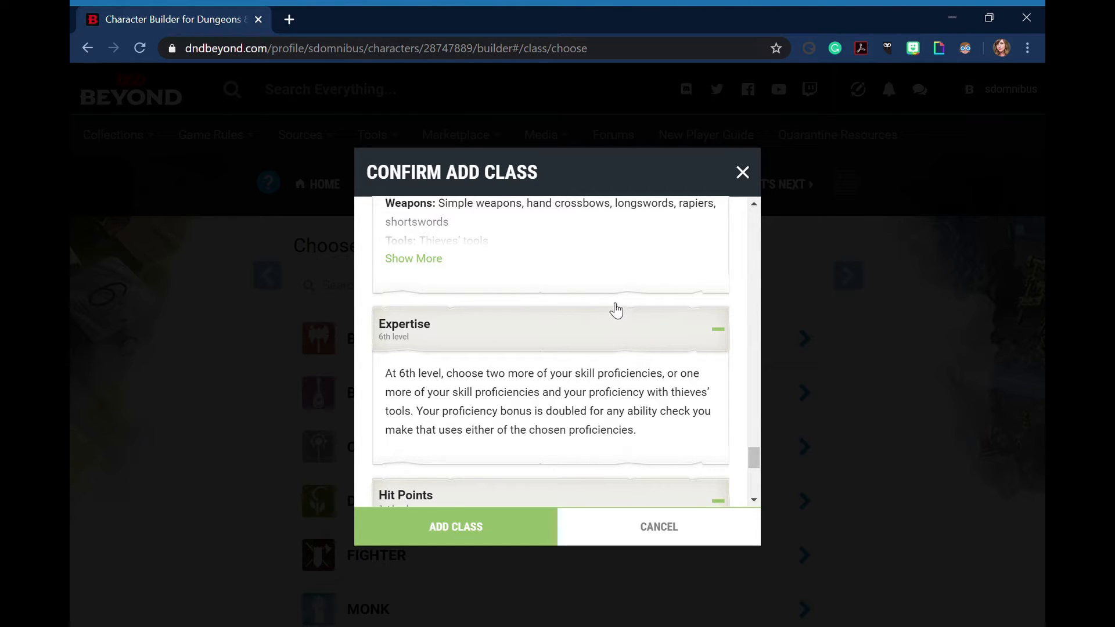
scroll(613, 303, "down", 7)
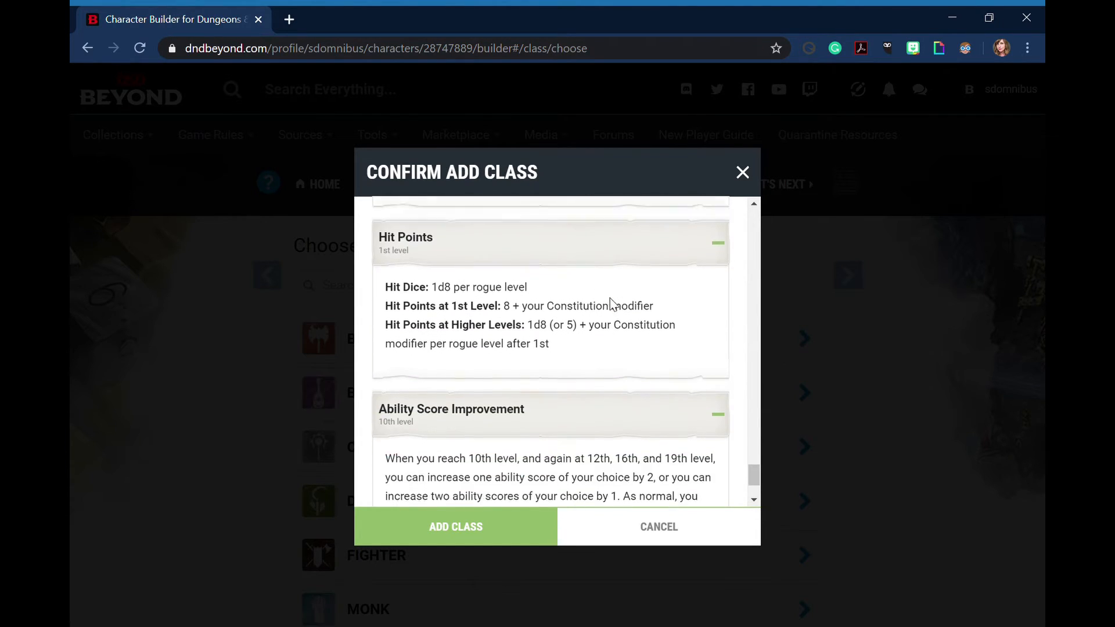
Return to the Rogue overview and add Rogue as the character's class
scroll(614, 303, "up", 10)
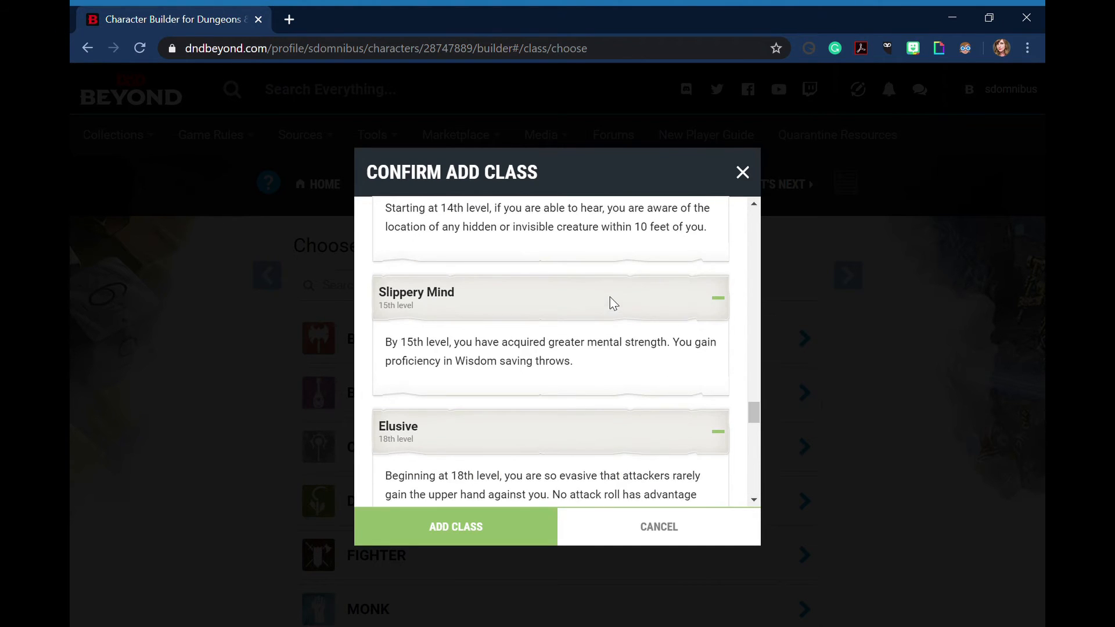
scroll(616, 309, "up", 10)
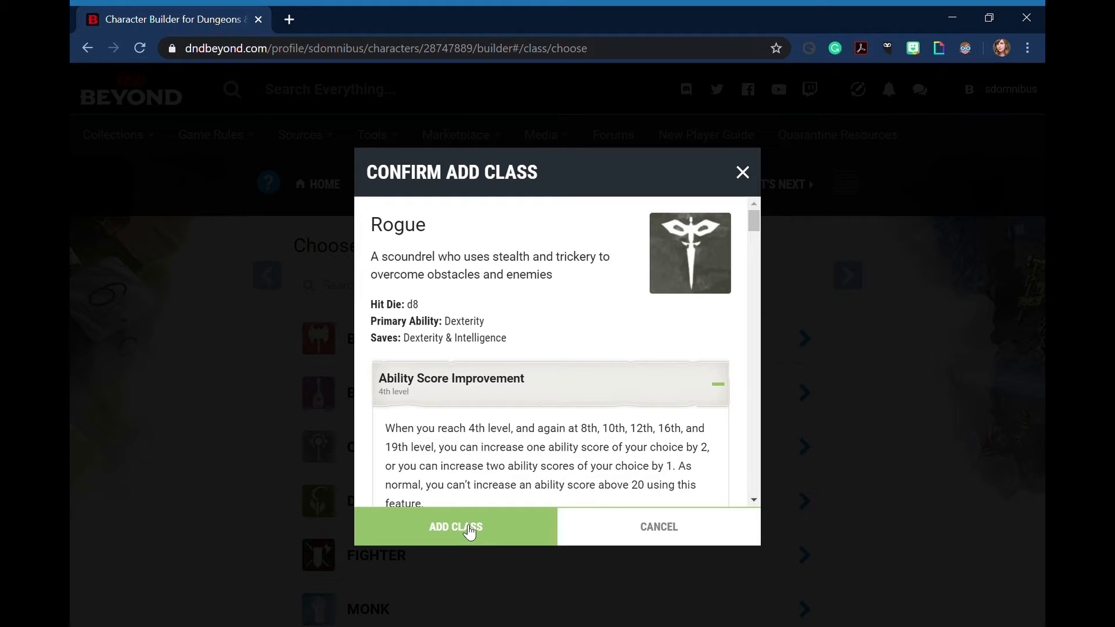
left_click(470, 530)
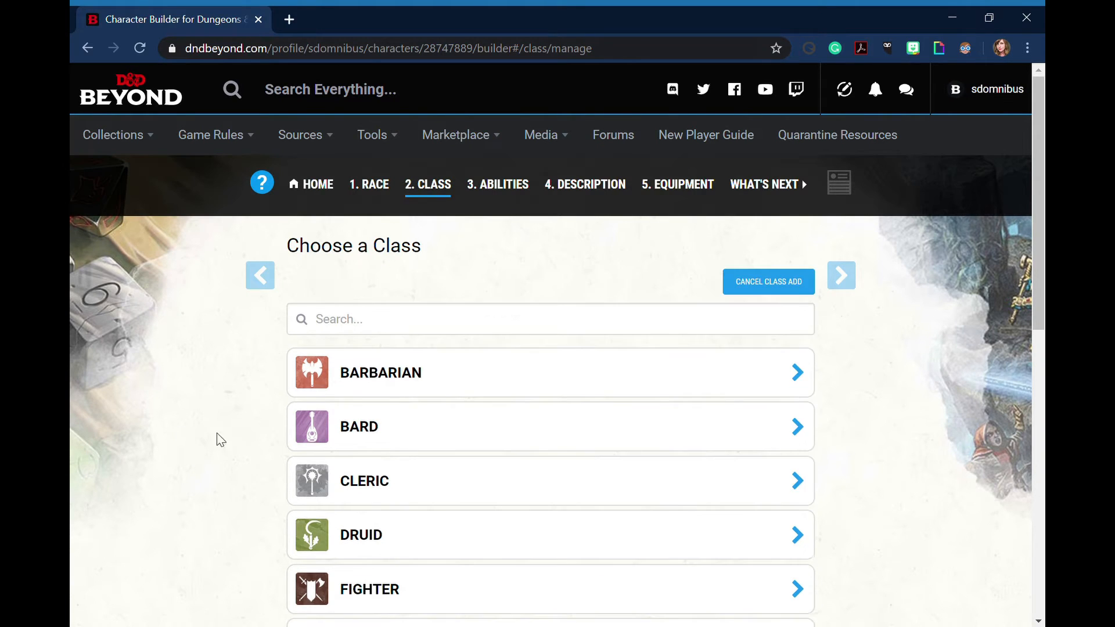
Expand the Rogue's Proficiencies feature and choose the skills Stealth, Sleight of Hand, Deception and Investigation
scroll(125, 398, "down", 3)
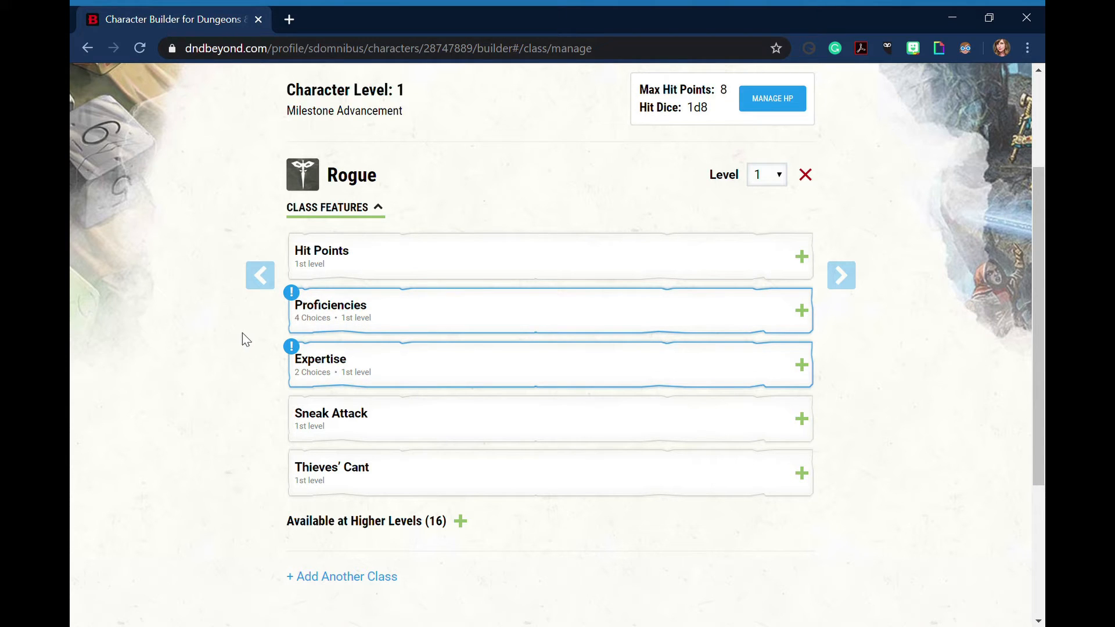
left_click(486, 310)
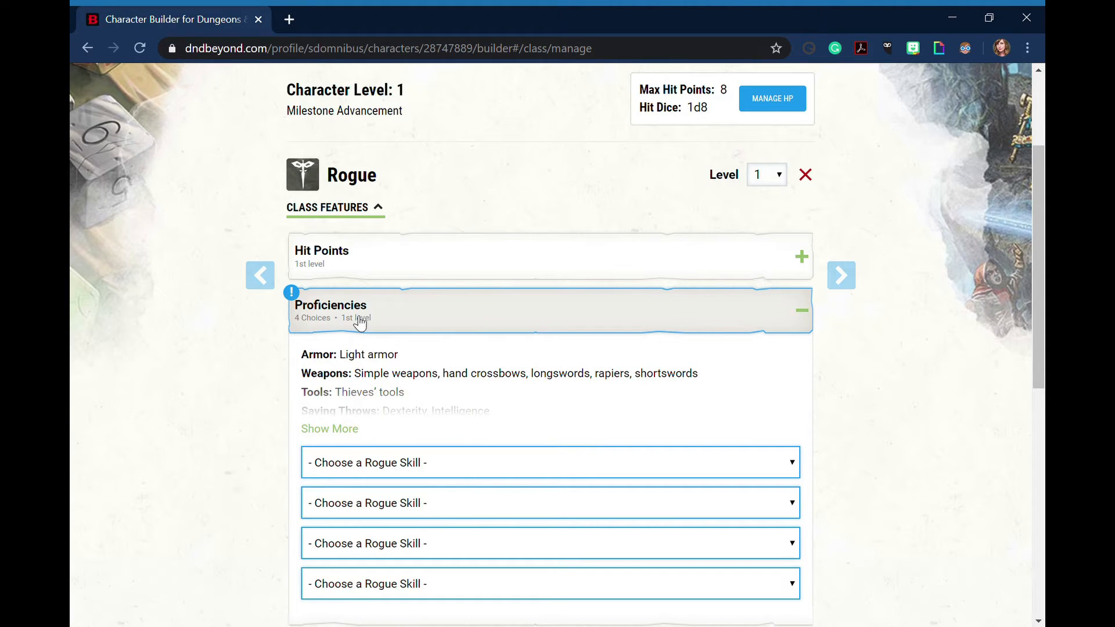
scroll(457, 337, "down", 2)
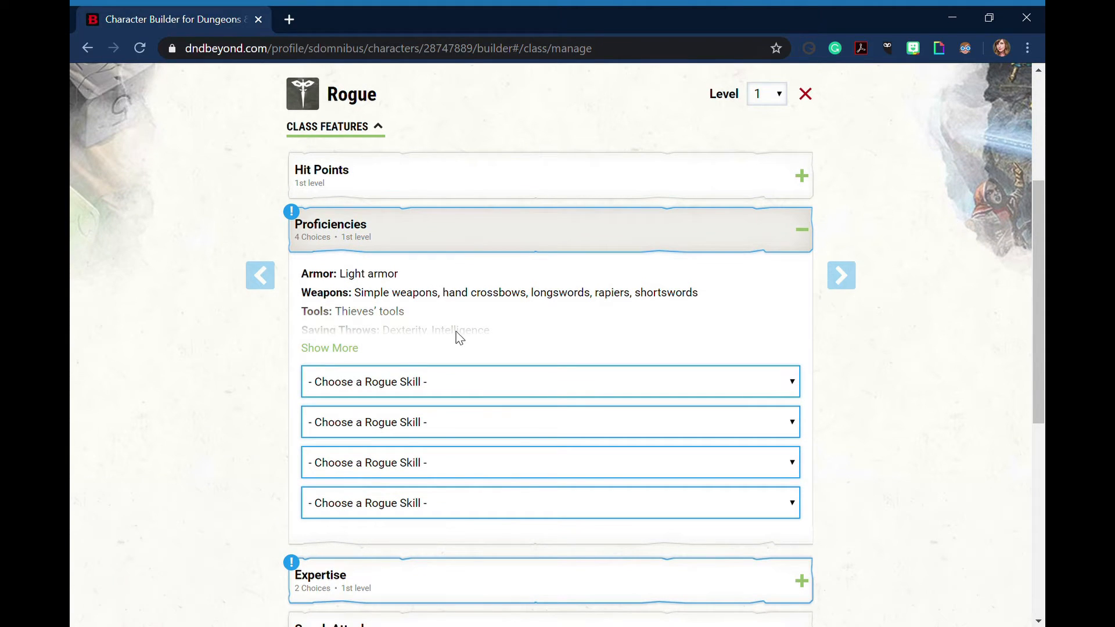
scroll(467, 343, "down", 2)
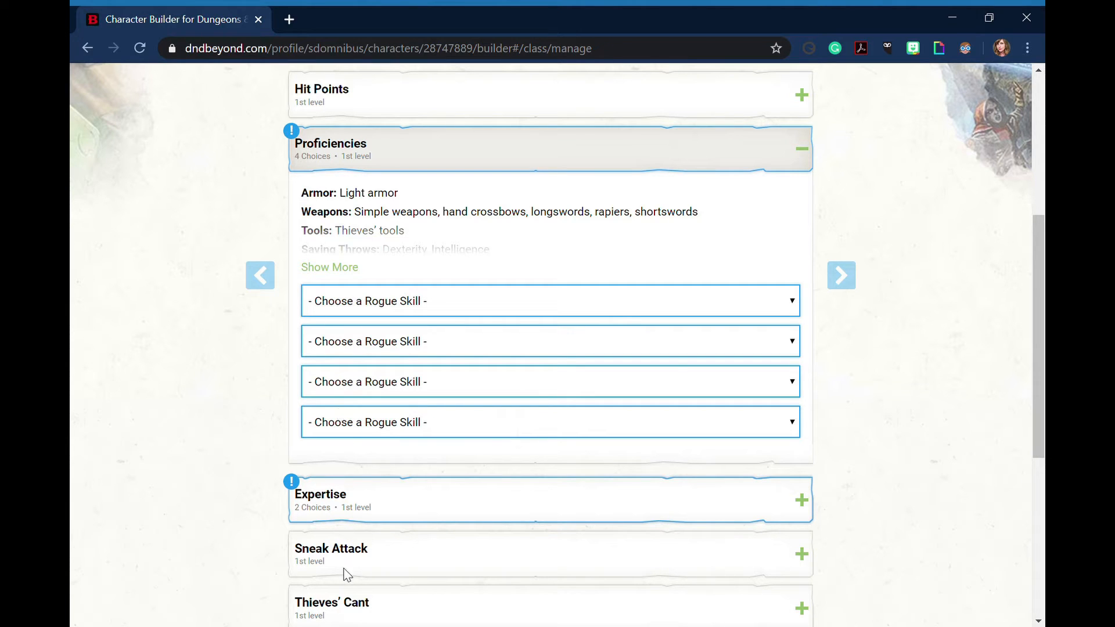
left_click(342, 587)
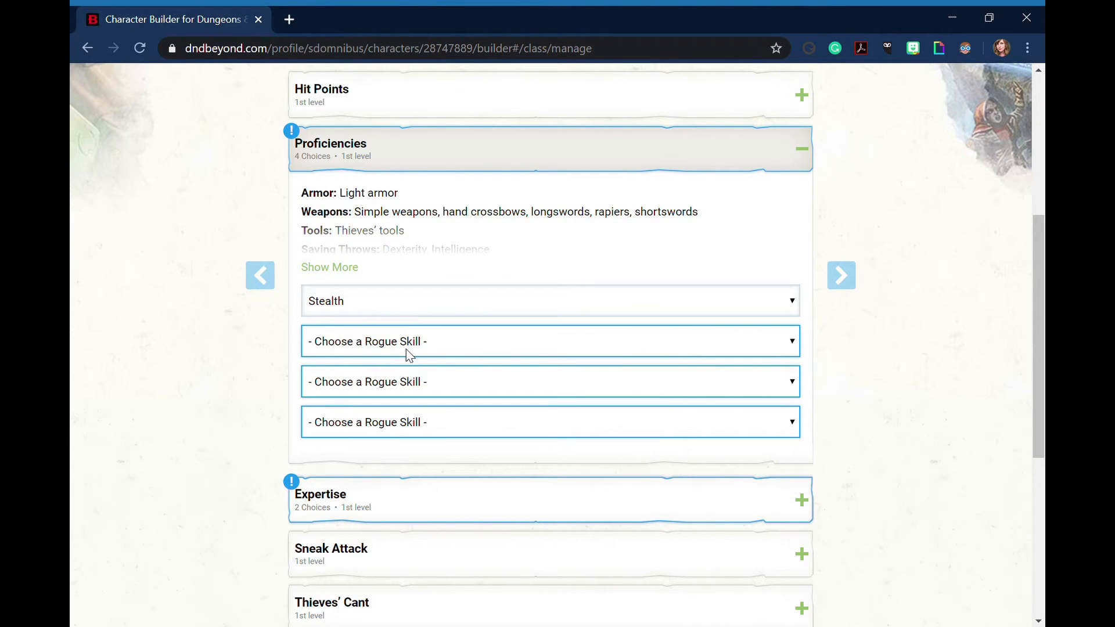
left_click(406, 349)
left_click(362, 608)
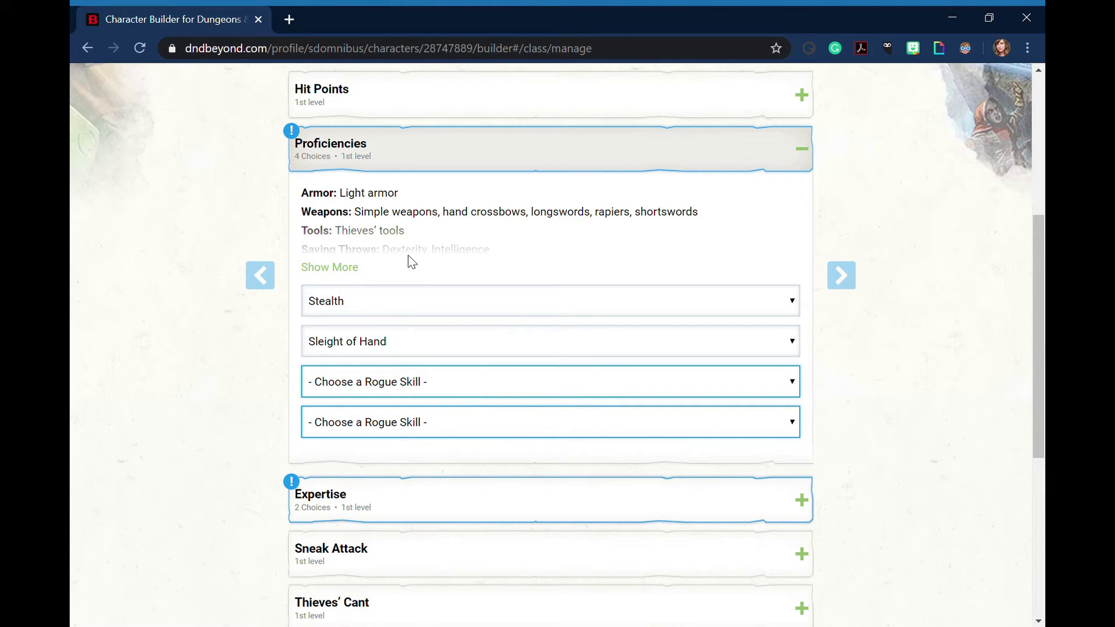
left_click(386, 218)
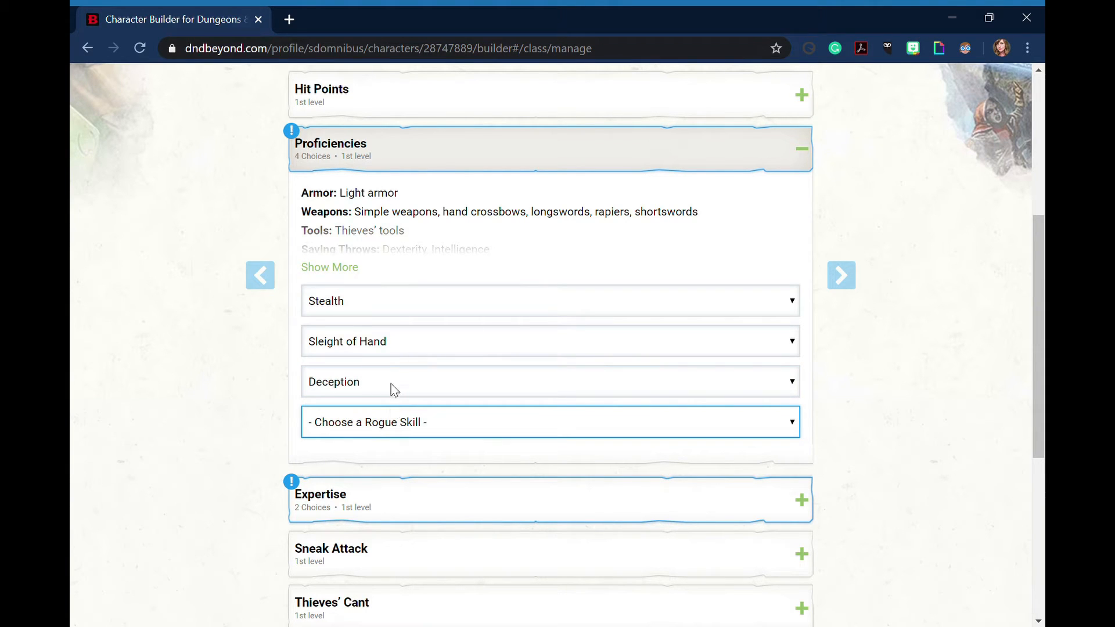
left_click(399, 339)
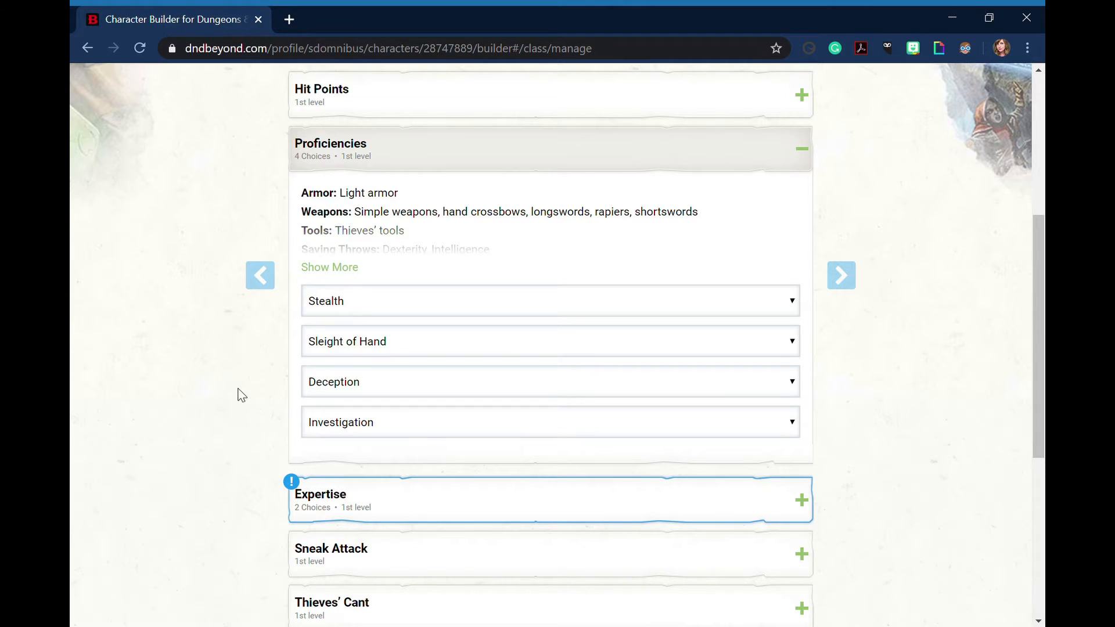
Expand the Rogue's Expertise feature and choose Stealth and Thieves' Tools as the two expertise options
scroll(214, 393, "down", 1)
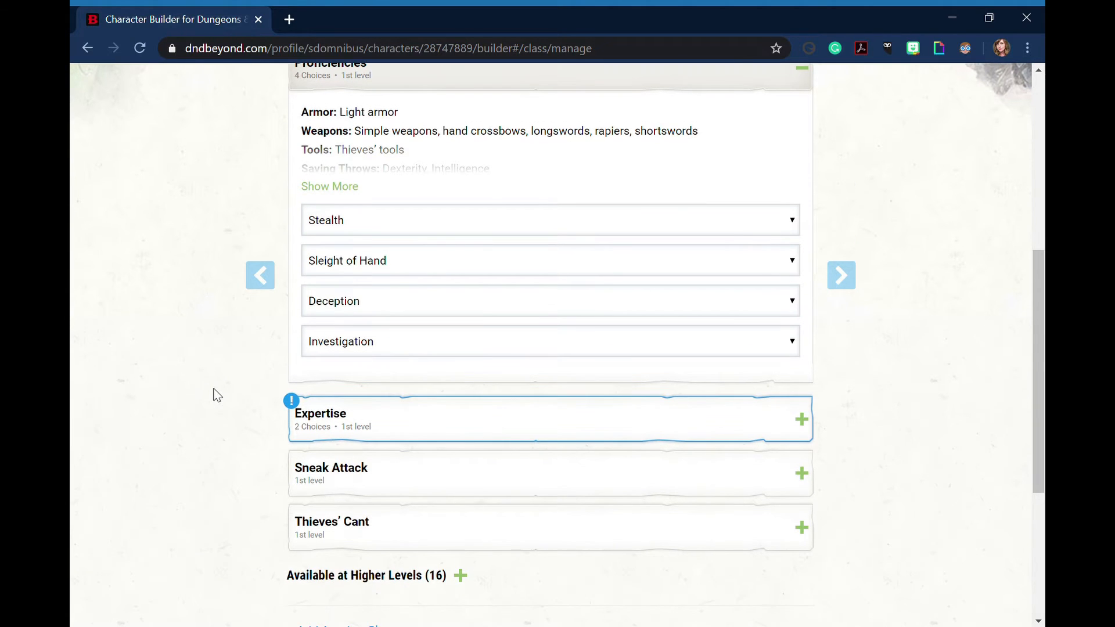
left_click(418, 420)
scroll(197, 386, "down", 1)
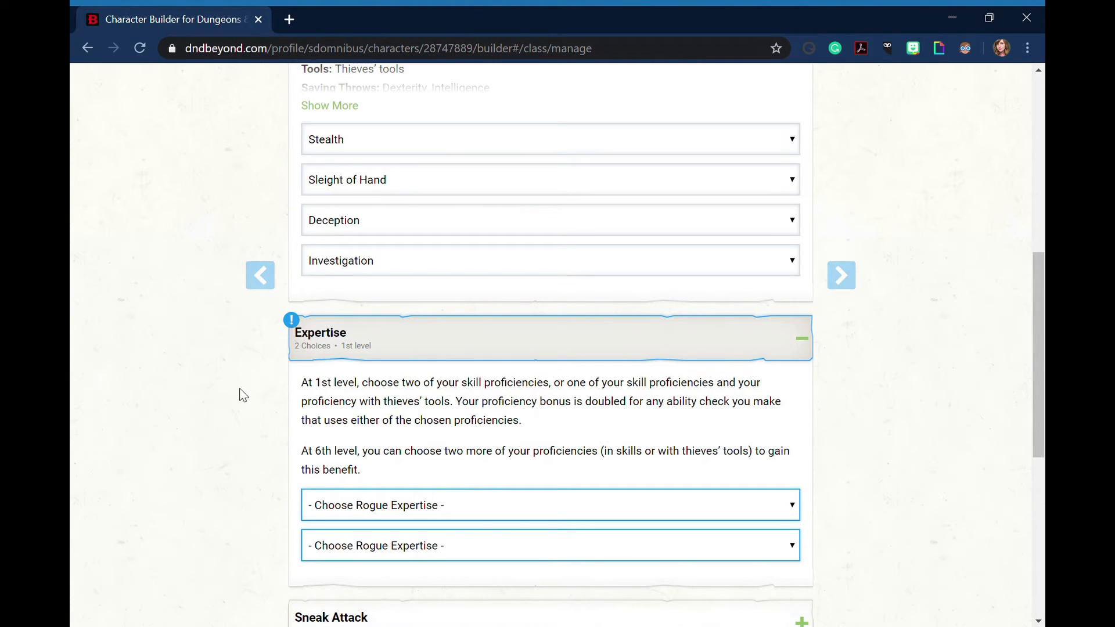
scroll(361, 259, "up", 2)
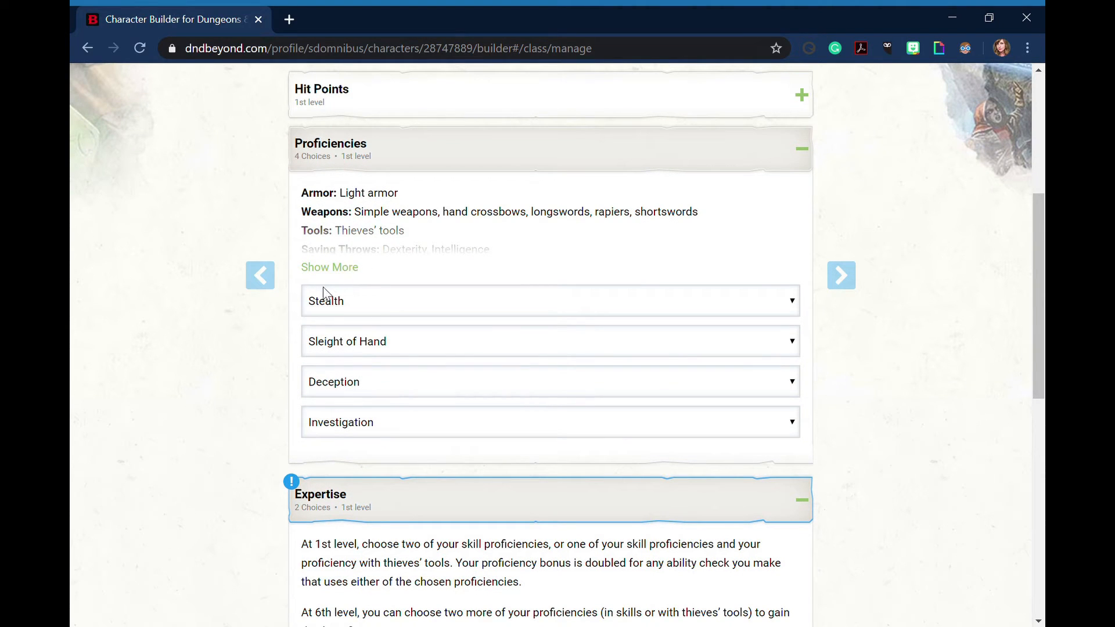
scroll(256, 355, "down", 2)
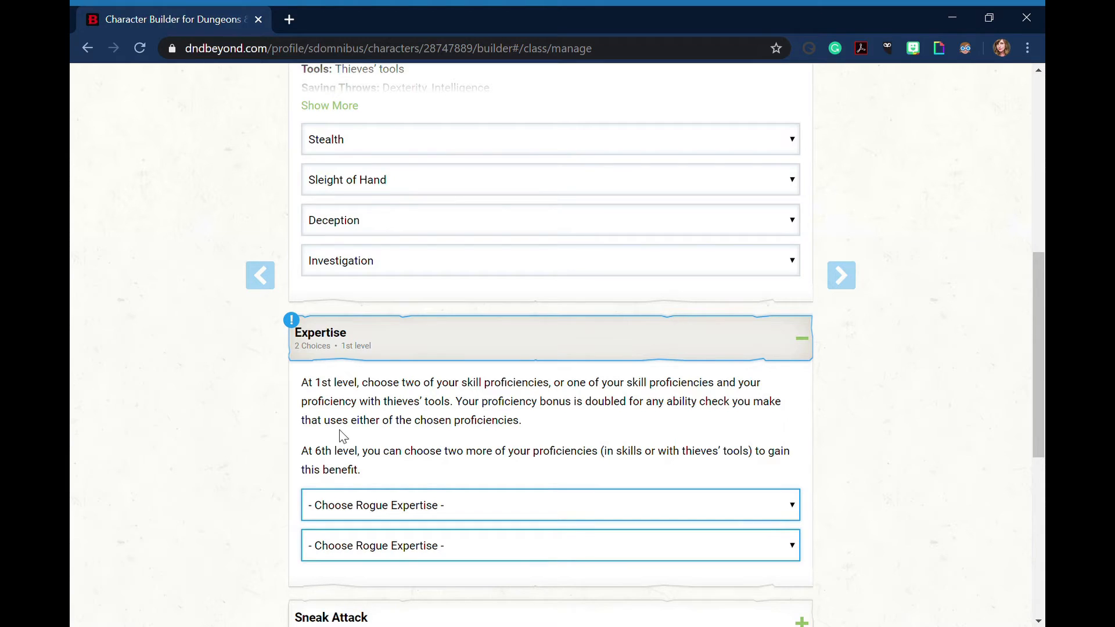
scroll(450, 436, "down", 1)
left_click(448, 423)
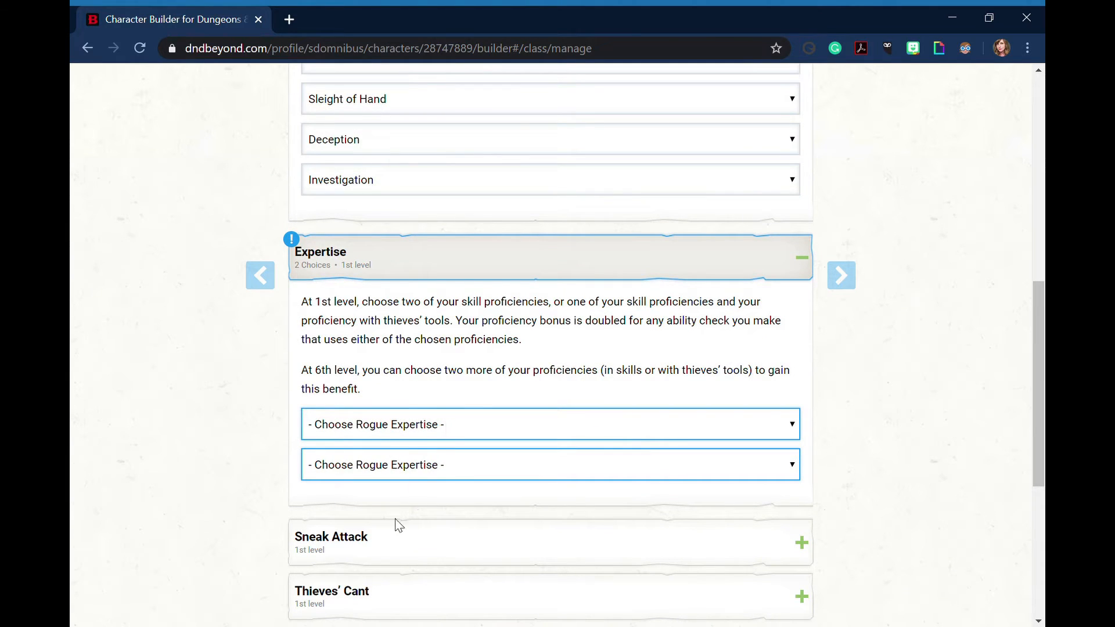
left_click(351, 590)
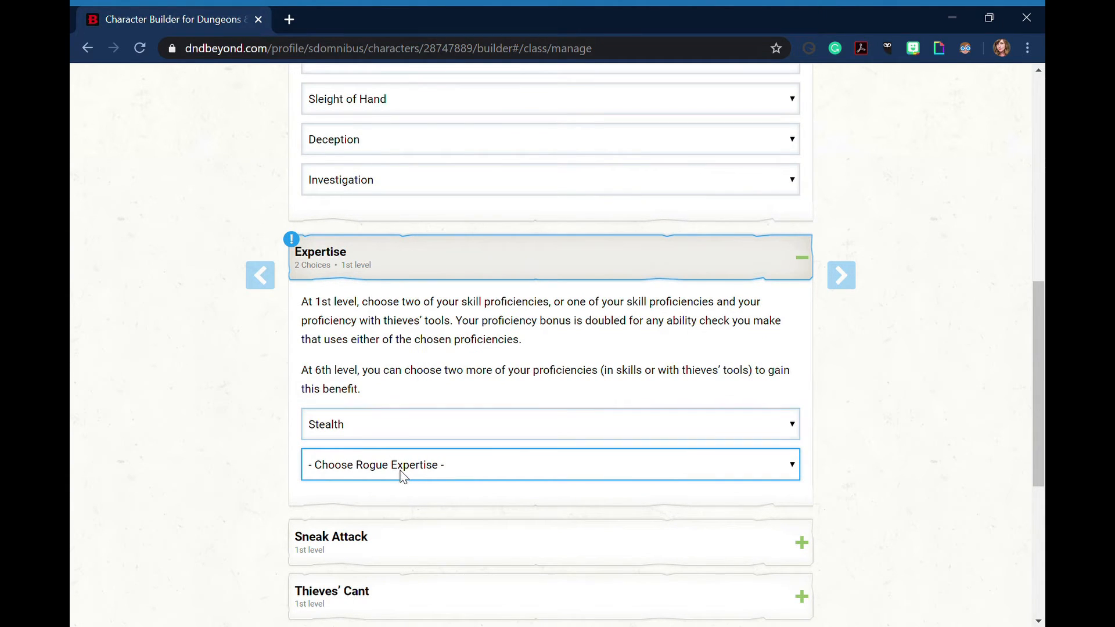
left_click(390, 431)
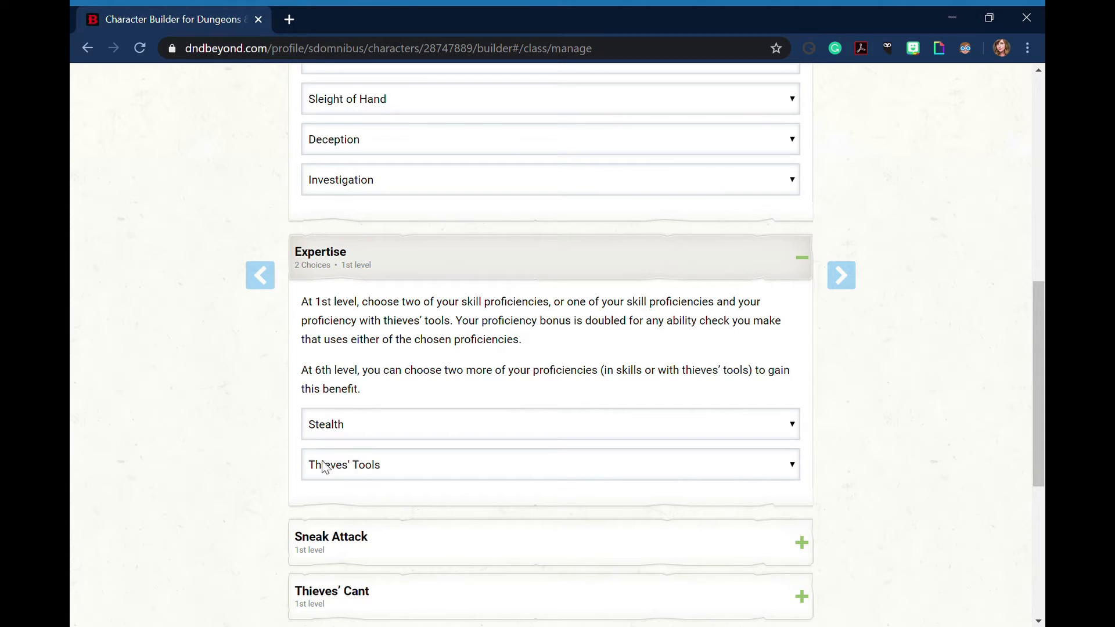
Expand the Sneak Attack and Thieves' Cant features and read their descriptions
scroll(266, 470, "down", 2)
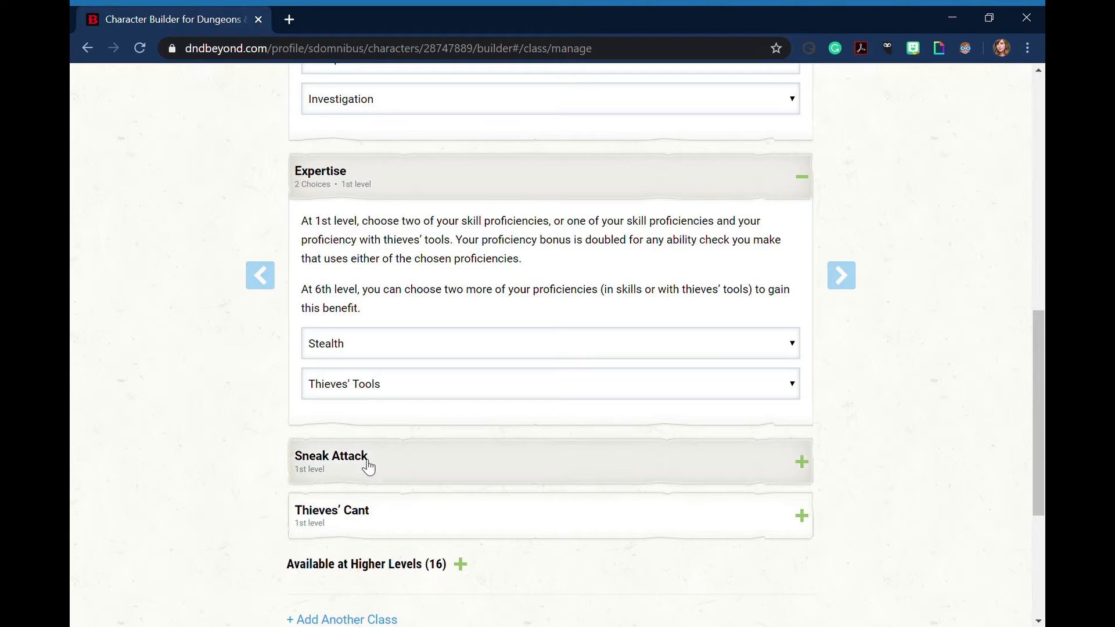
left_click(366, 473)
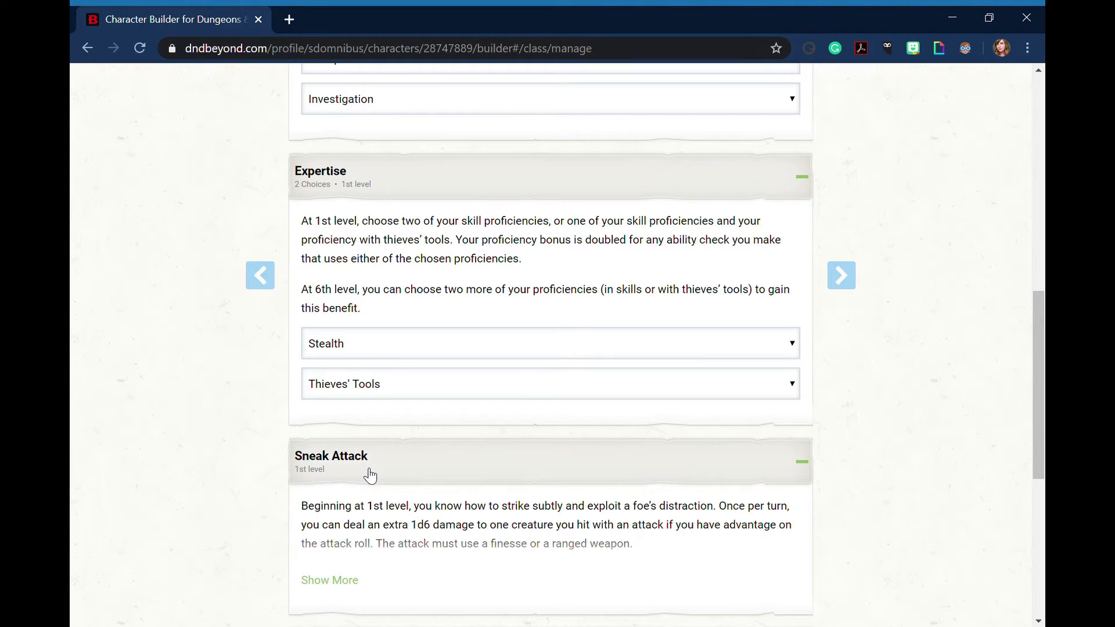
scroll(365, 508, "down", 1)
scroll(365, 509, "down", 3)
left_click(366, 504)
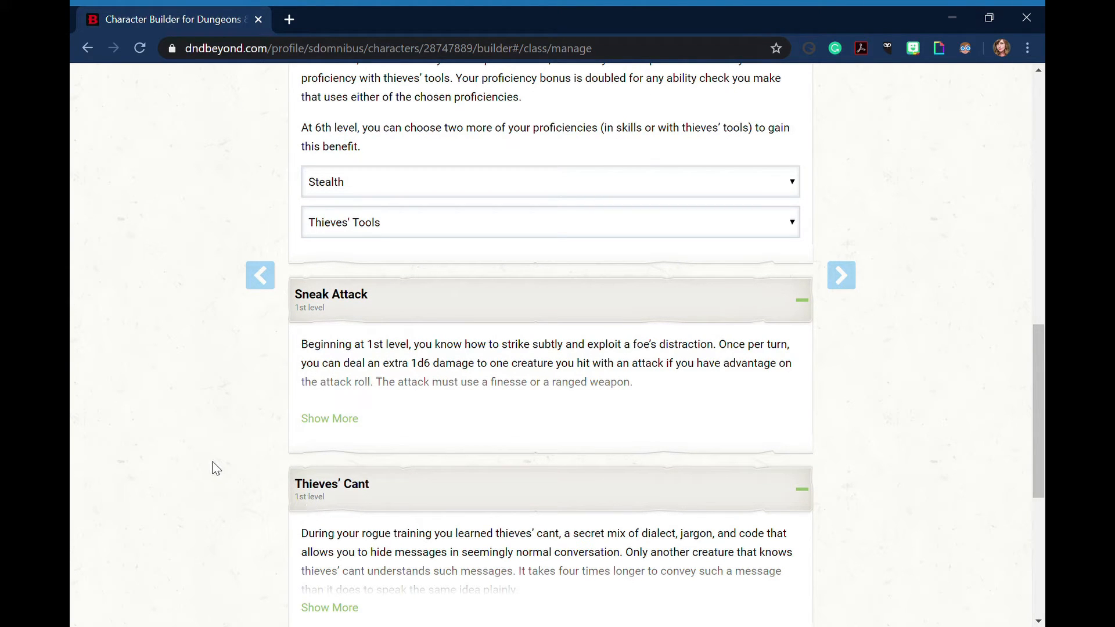
scroll(212, 464, "up", 10)
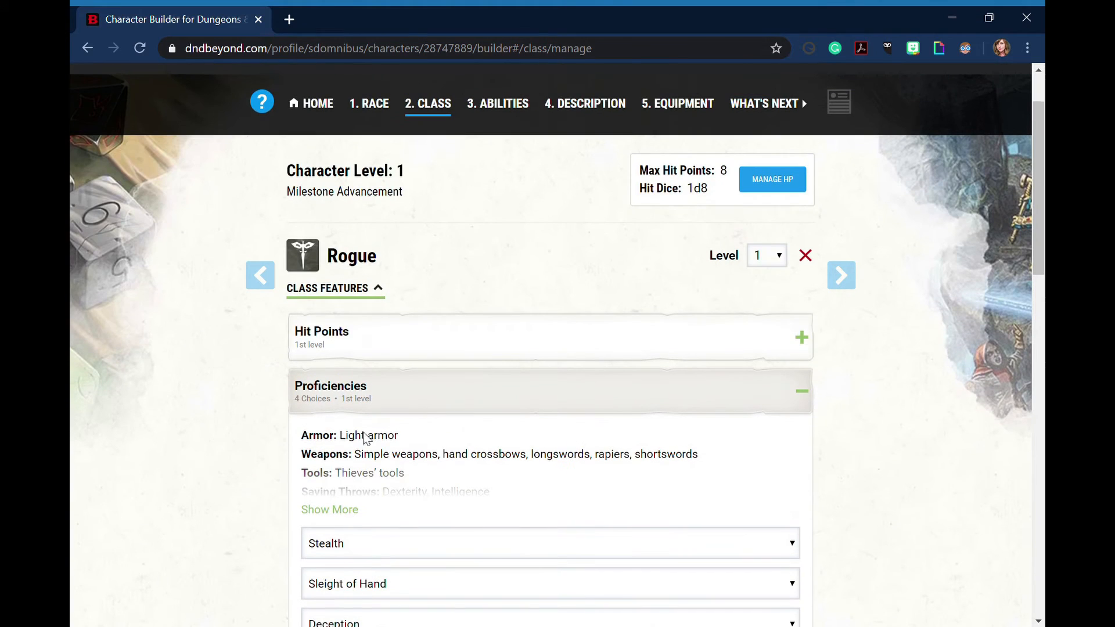
Continue to the Abilities stage and read the explanation of the three score generation methods
left_click(857, 283)
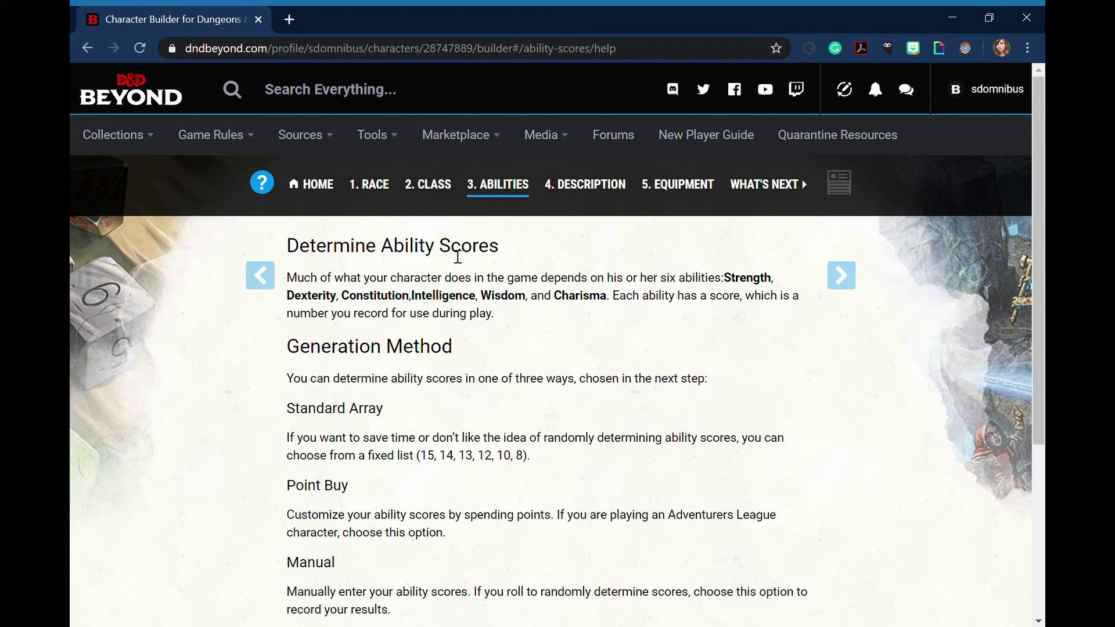
scroll(458, 256, "down", 2)
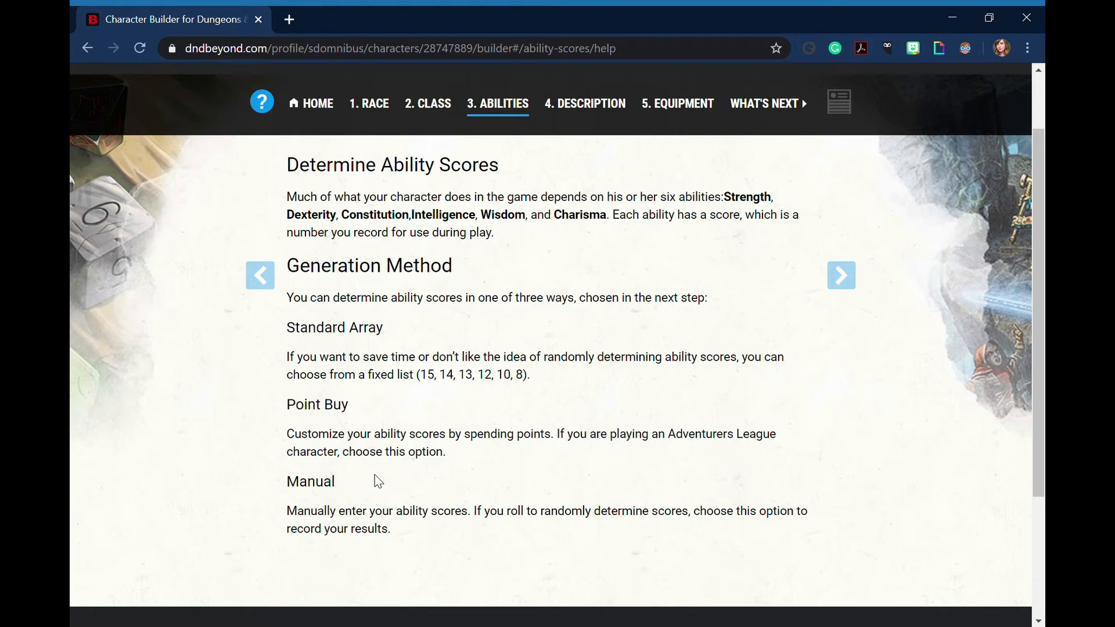
scroll(383, 473, "up", 3)
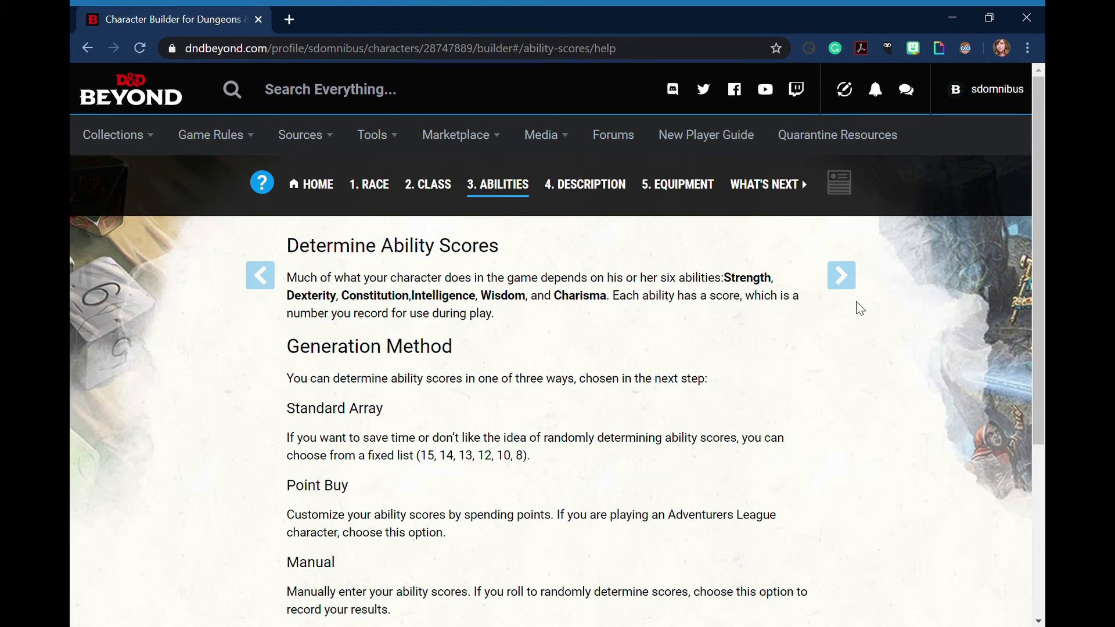
Continue to the ability score page and choose Standard Array as the generation method
left_click(854, 283)
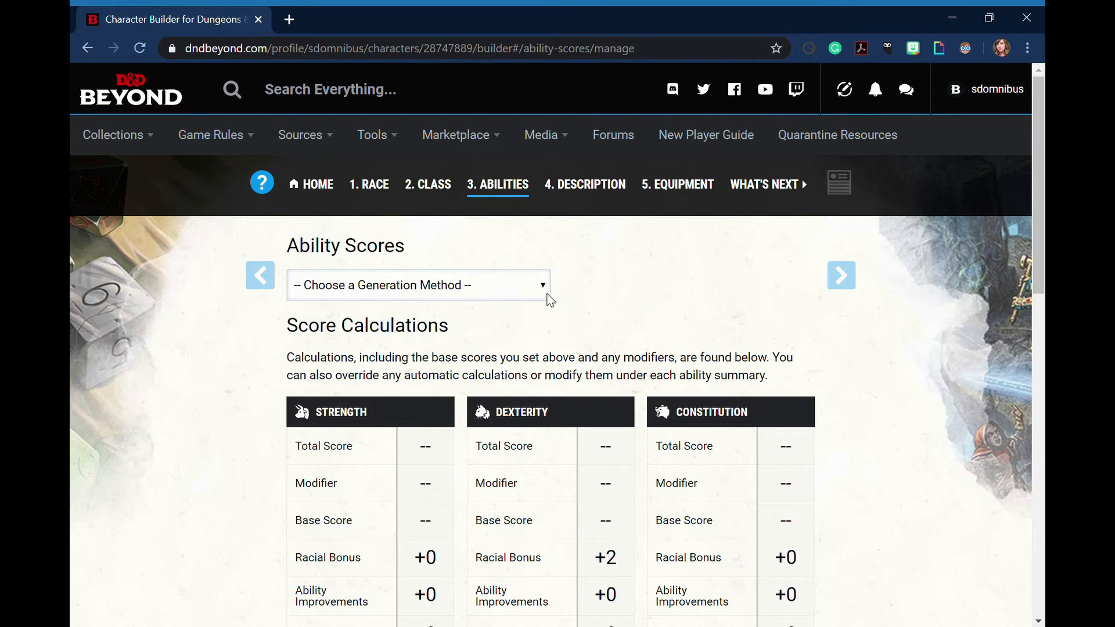
left_click(548, 295)
left_click(475, 341)
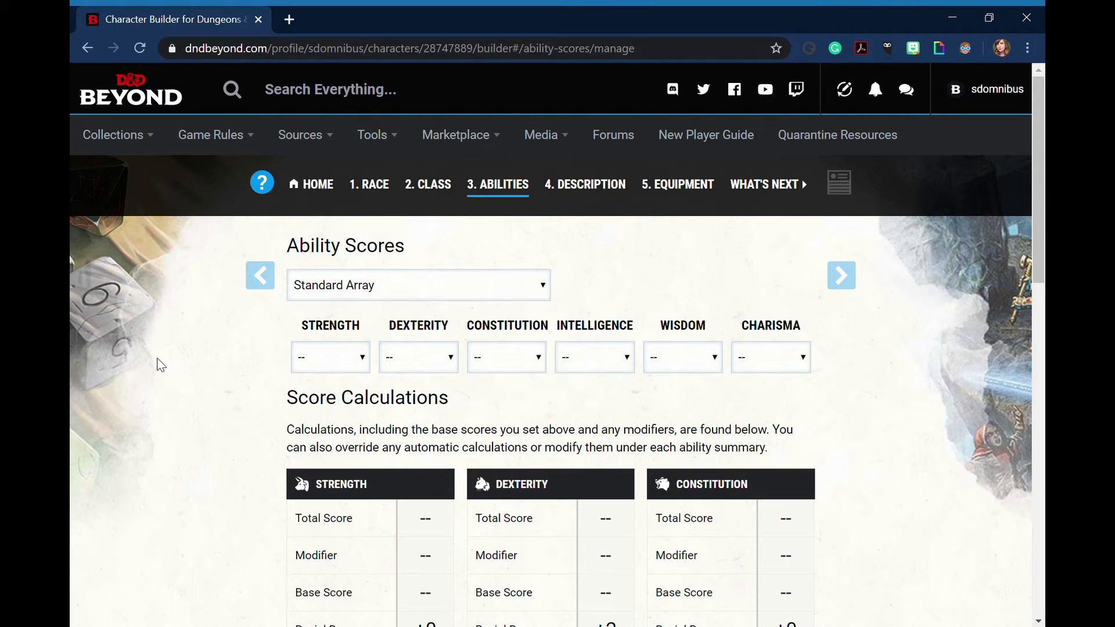
Check the racial bonuses in the score calculations and assign 14 to Dexterity and 8 to Strength
scroll(257, 393, "down", 5)
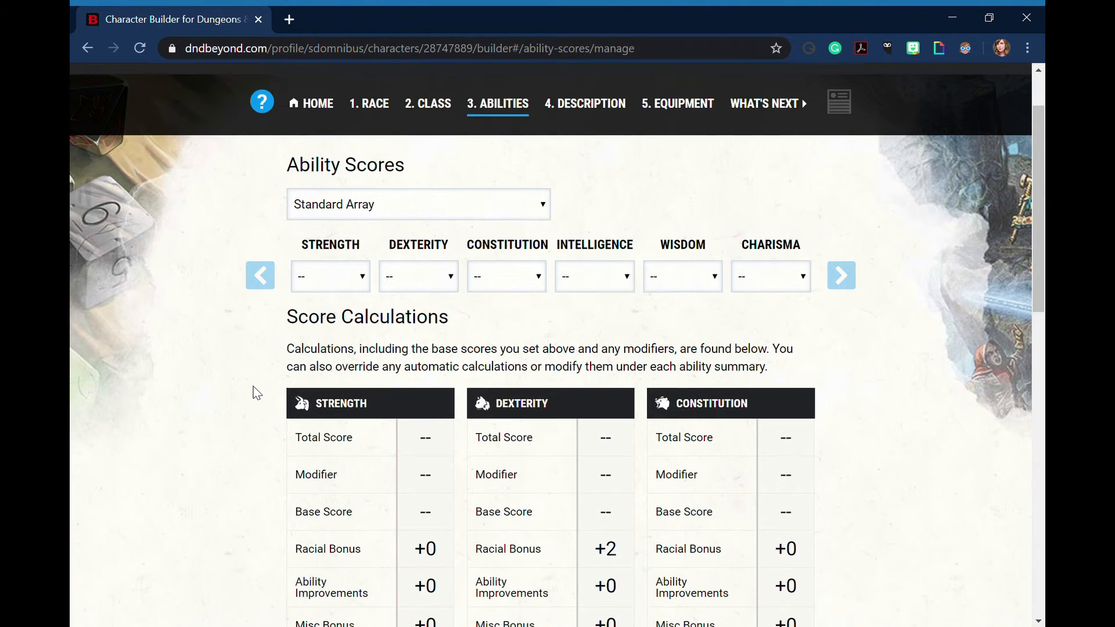
scroll(257, 391, "down", 1)
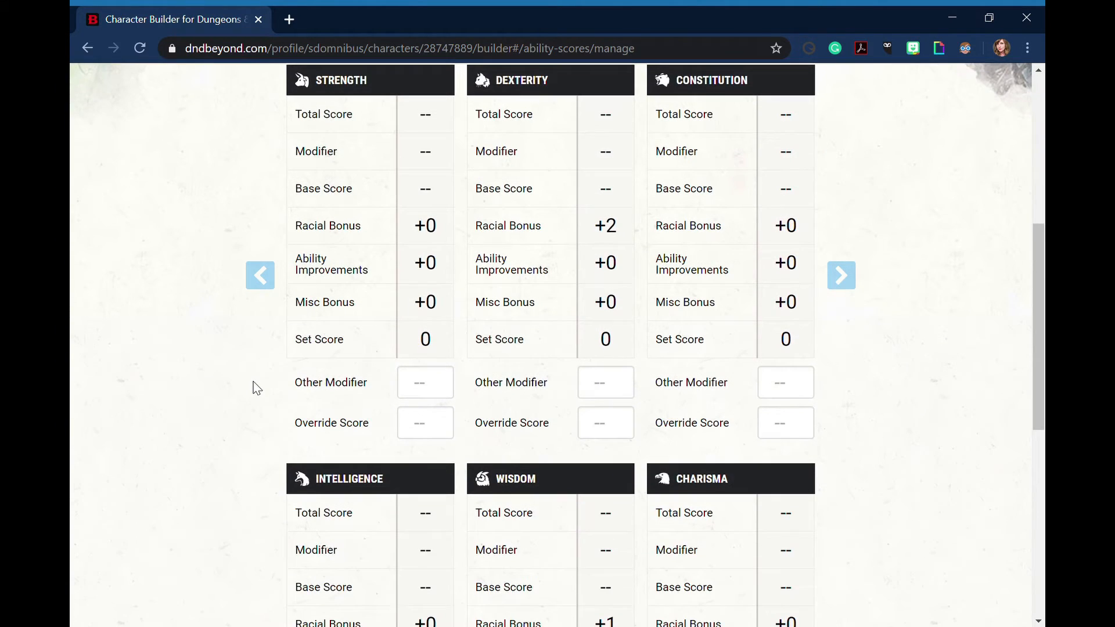
scroll(257, 390, "down", 1)
scroll(256, 387, "down", 1)
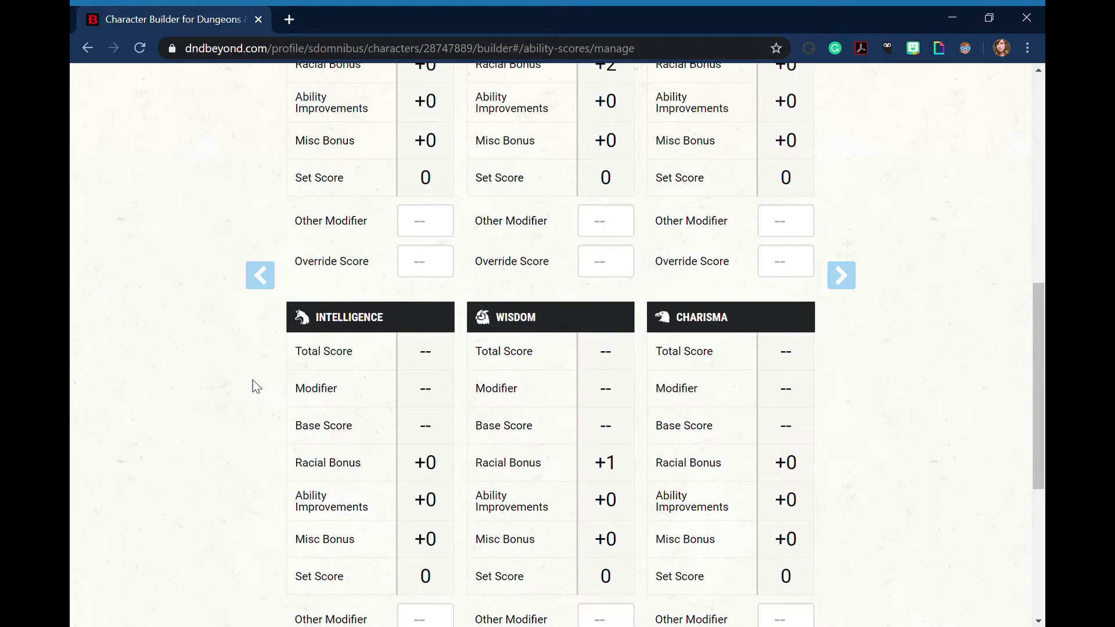
scroll(256, 387, "up", 6)
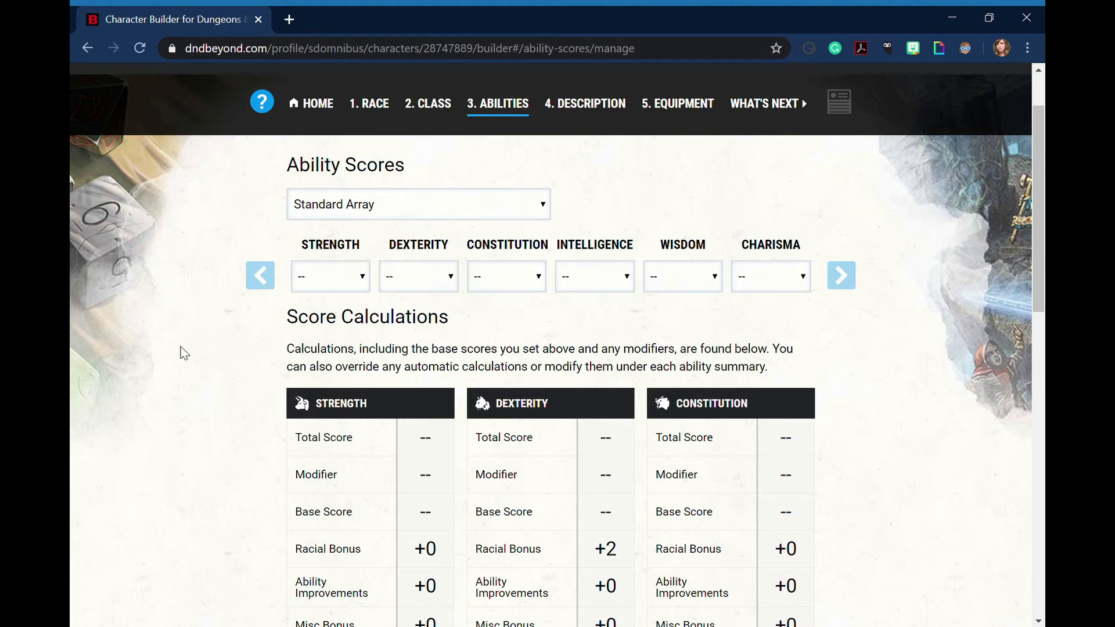
scroll(157, 368, "down", 3)
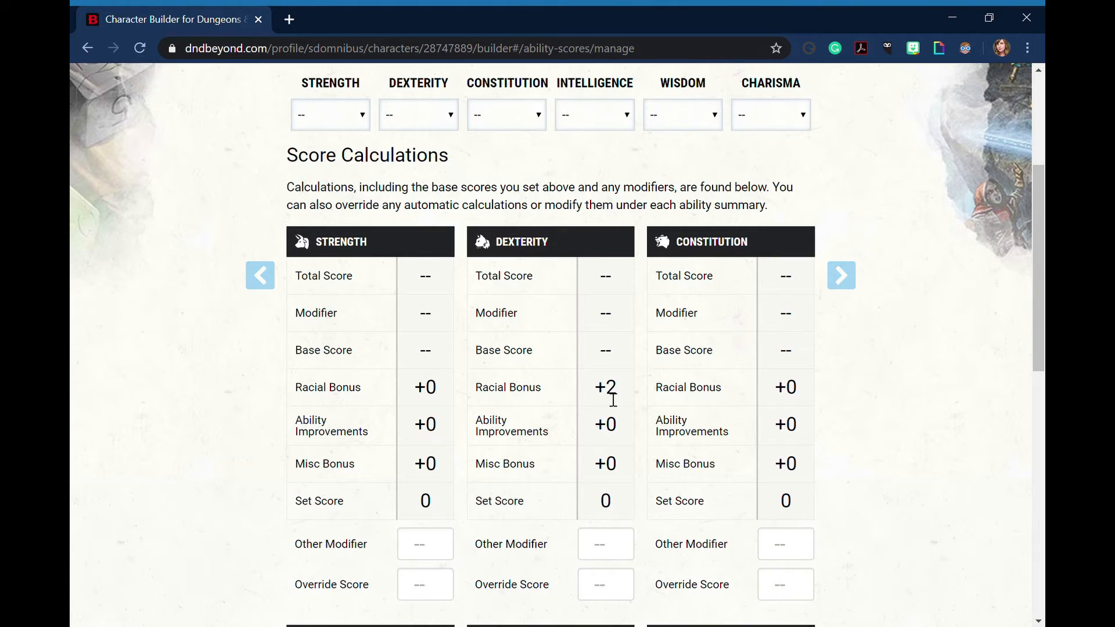
scroll(613, 400, "up", 2)
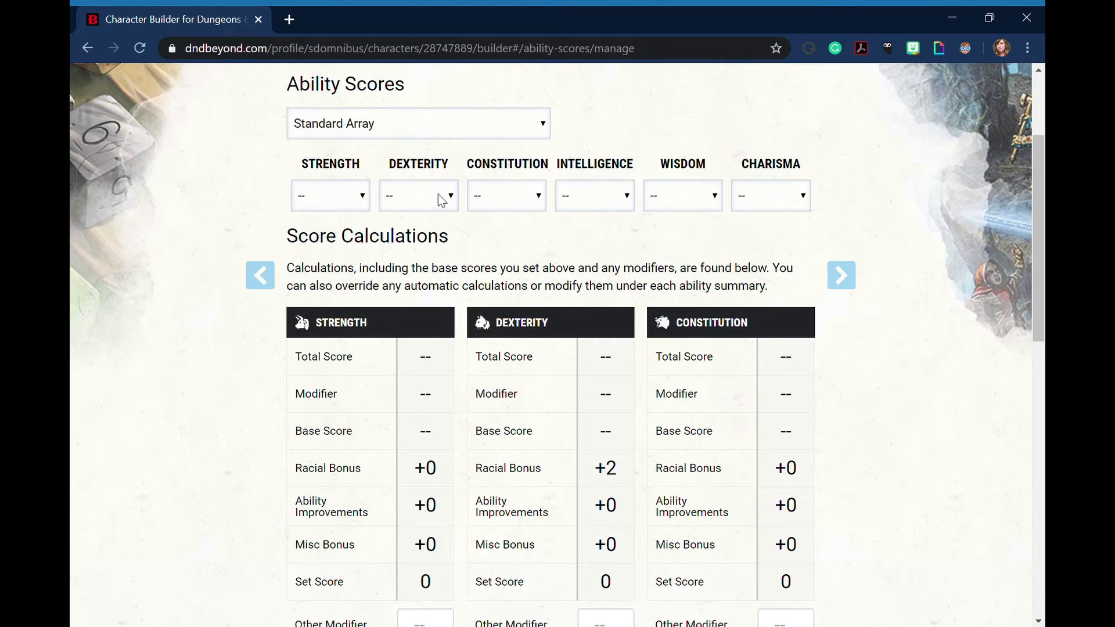
left_click(411, 361)
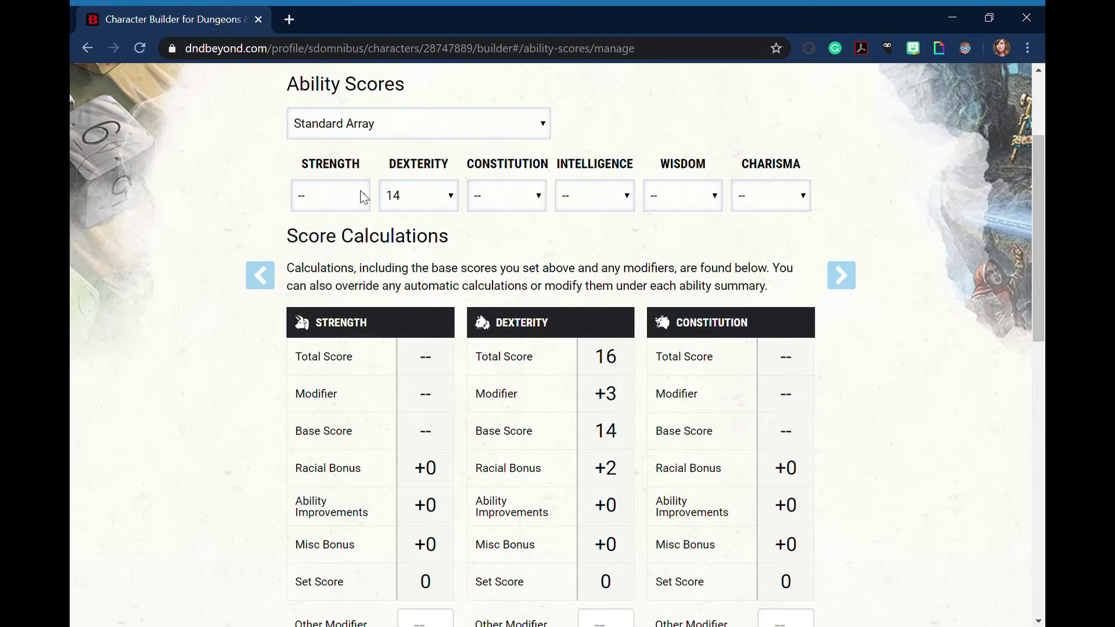
left_click(343, 249)
Compare the calculations of all six abilities and assign 15 to Constitution and 13 to Intelligence
scroll(583, 301, "down", 4)
scroll(582, 302, "down", 3)
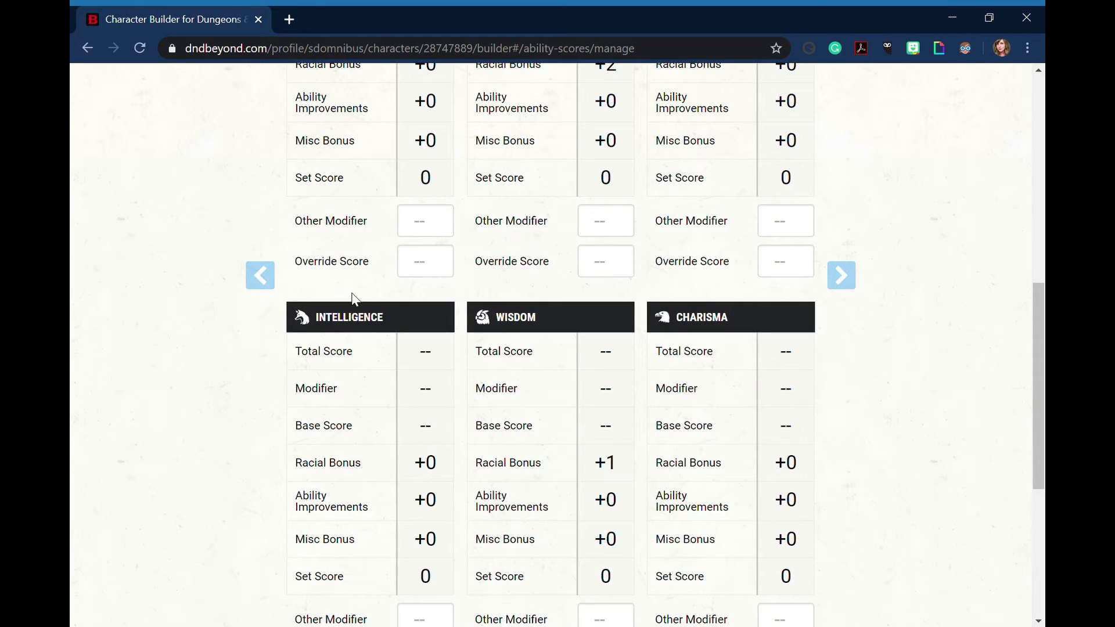
scroll(386, 337, "up", 4)
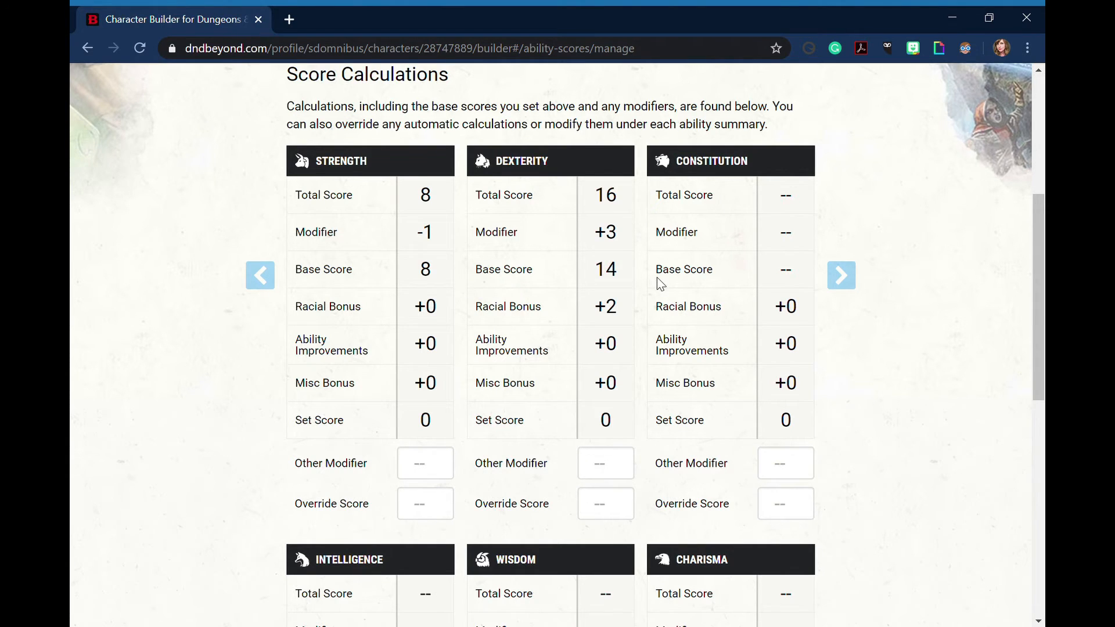
scroll(657, 277, "down", 5)
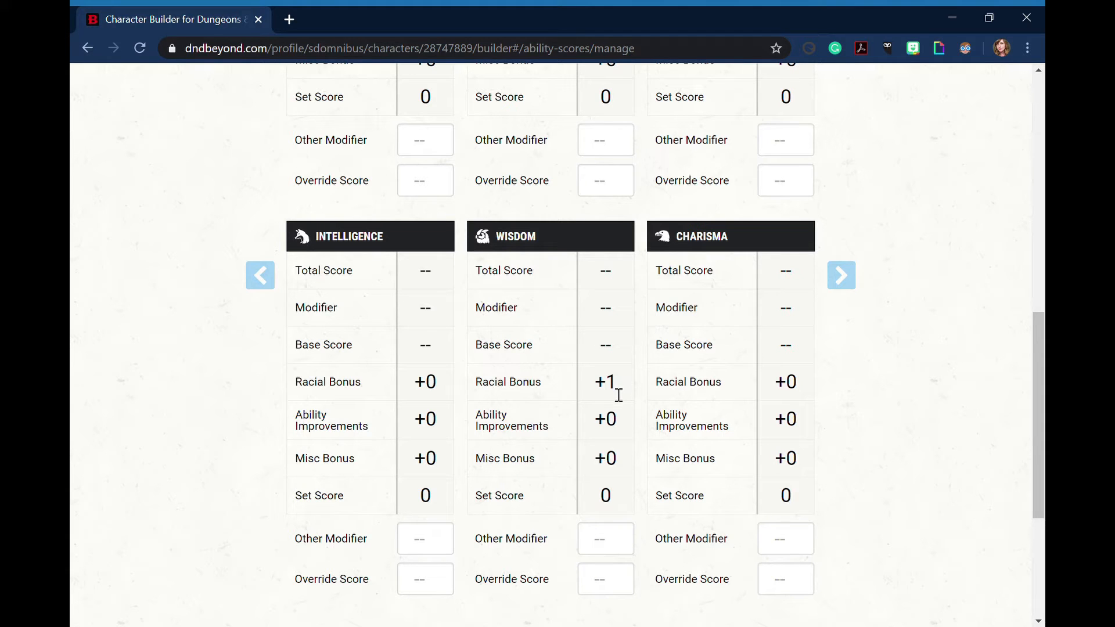
scroll(456, 382, "up", 4)
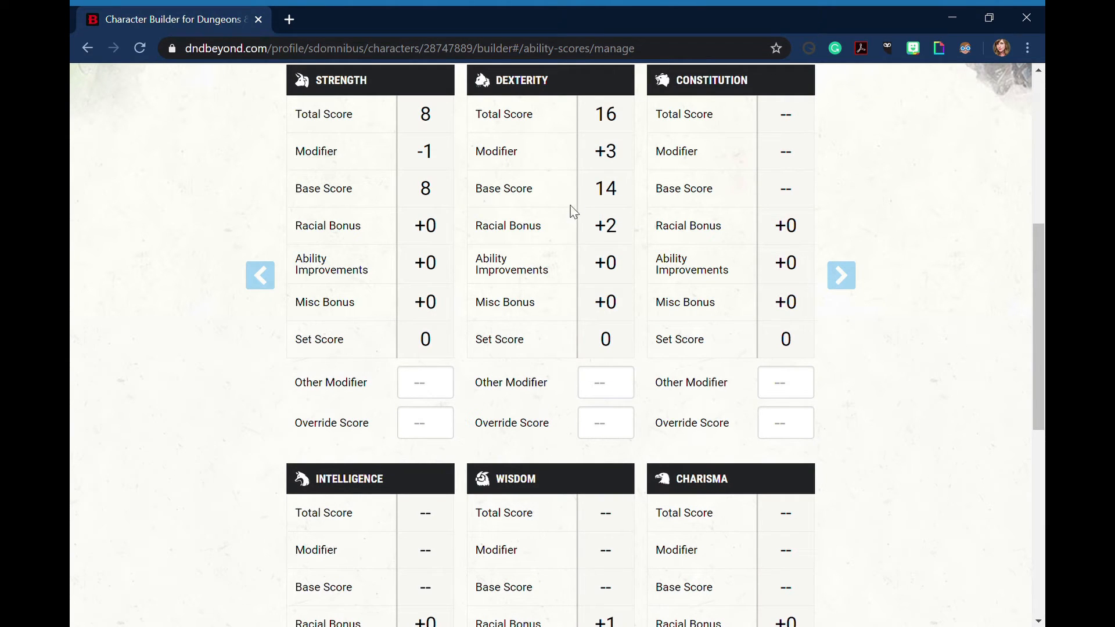
scroll(599, 215, "down", 3)
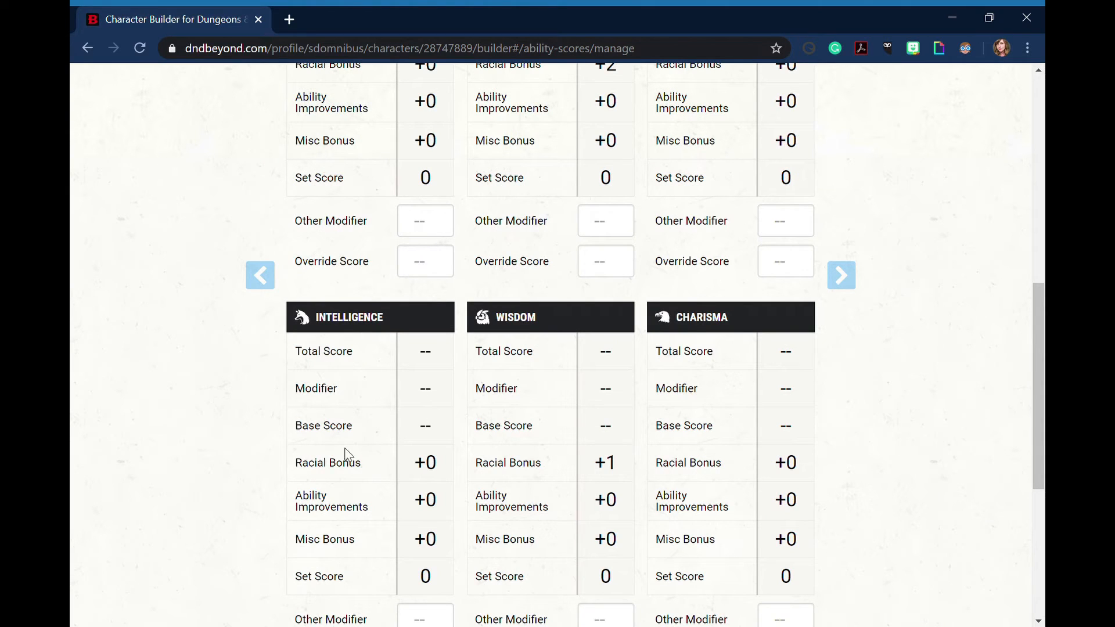
scroll(590, 463, "up", 8)
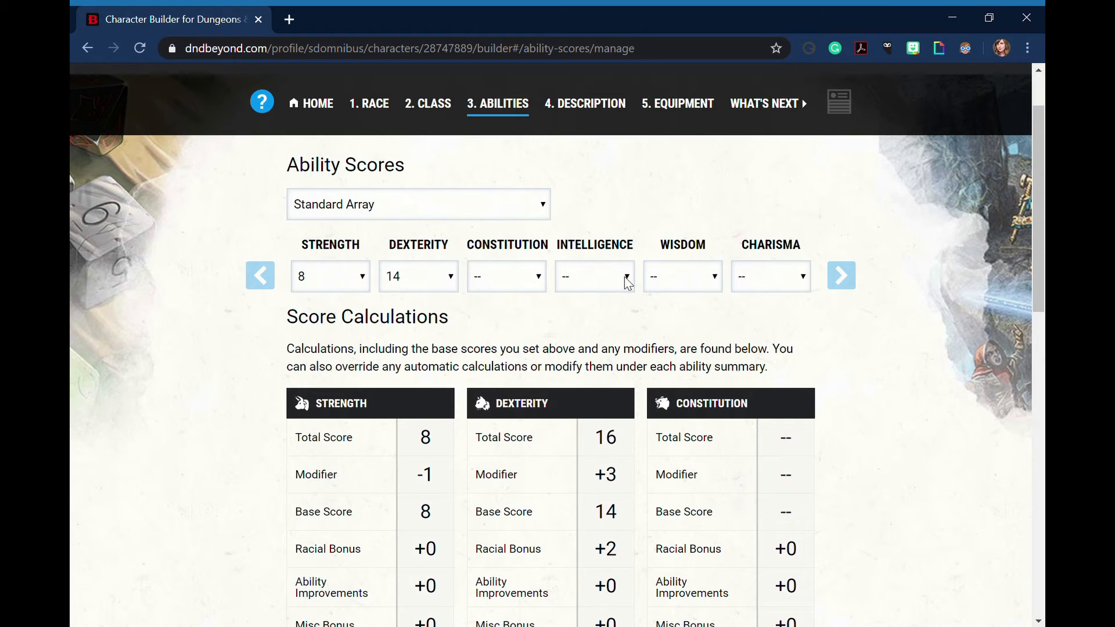
left_click(570, 383)
left_click(515, 380)
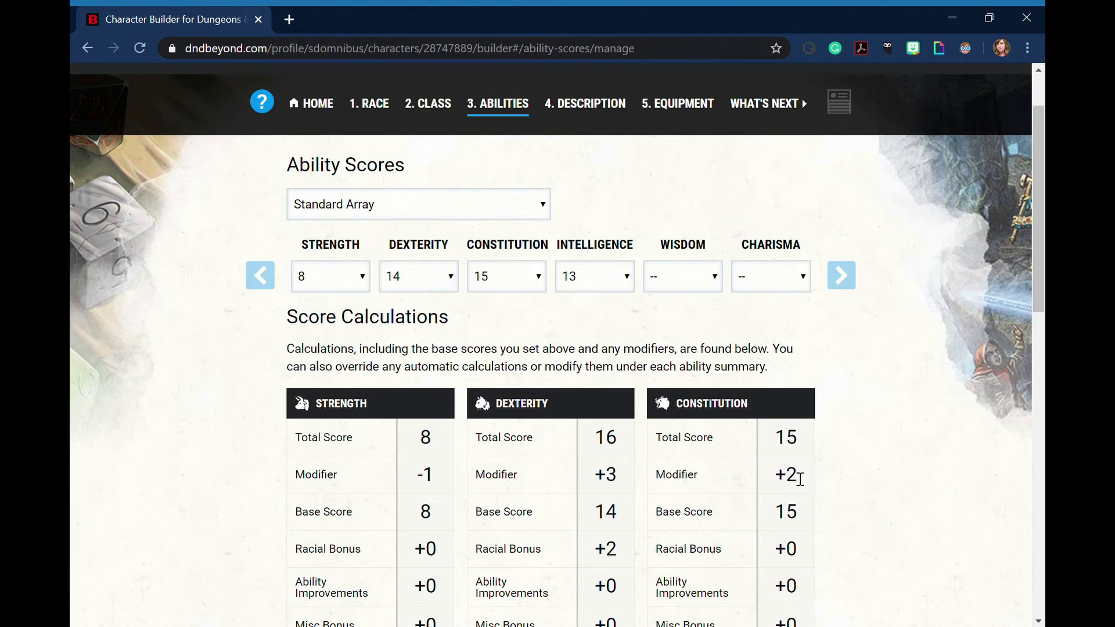
Review the resulting modifiers and assign the remaining base scores, 10 to Wisdom and 12 to Charisma
scroll(801, 480, "down", 7)
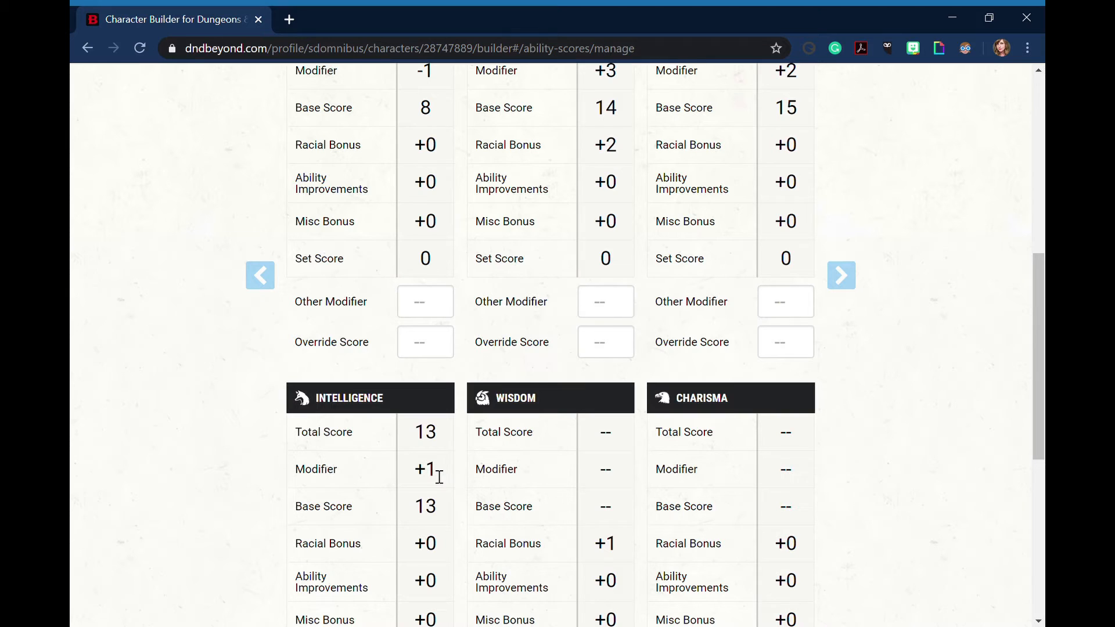
scroll(440, 474, "up", 1)
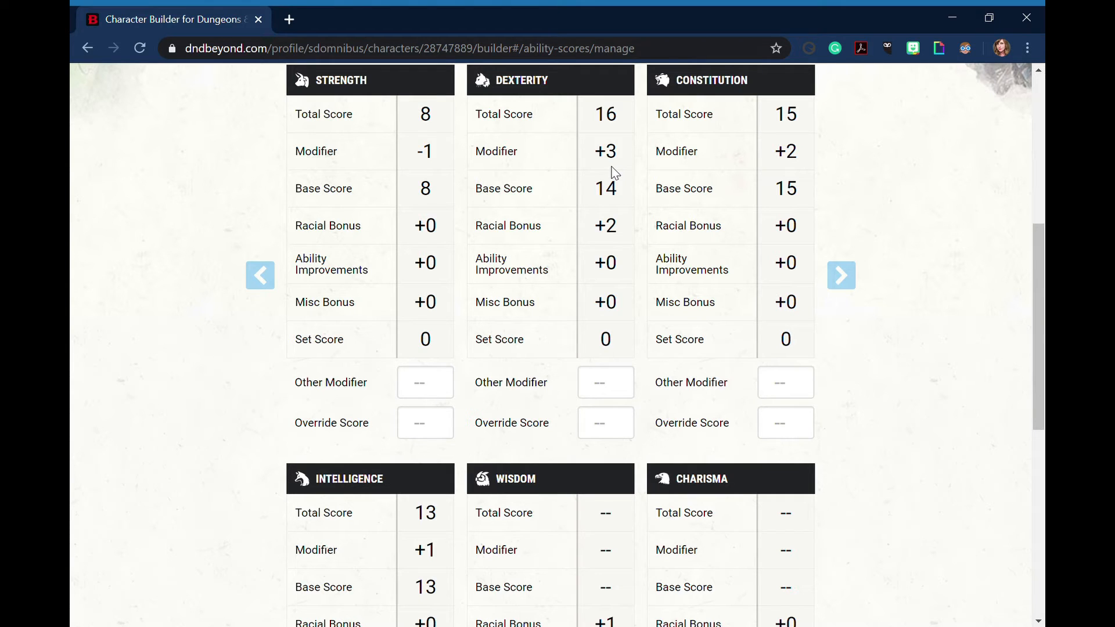
scroll(615, 172, "down", 2)
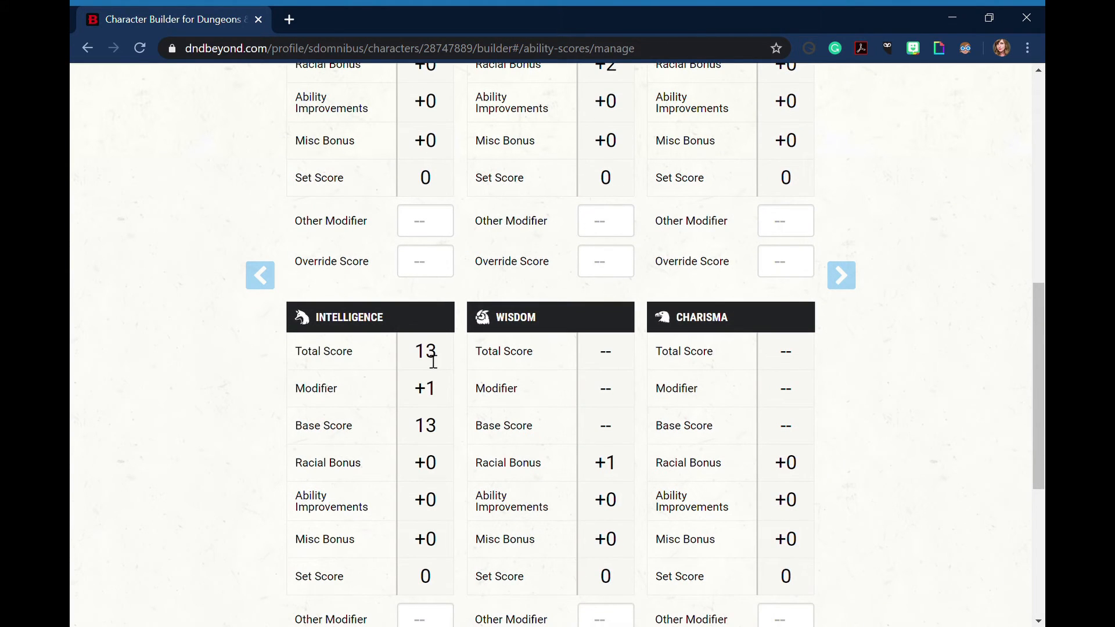
scroll(434, 370, "up", 5)
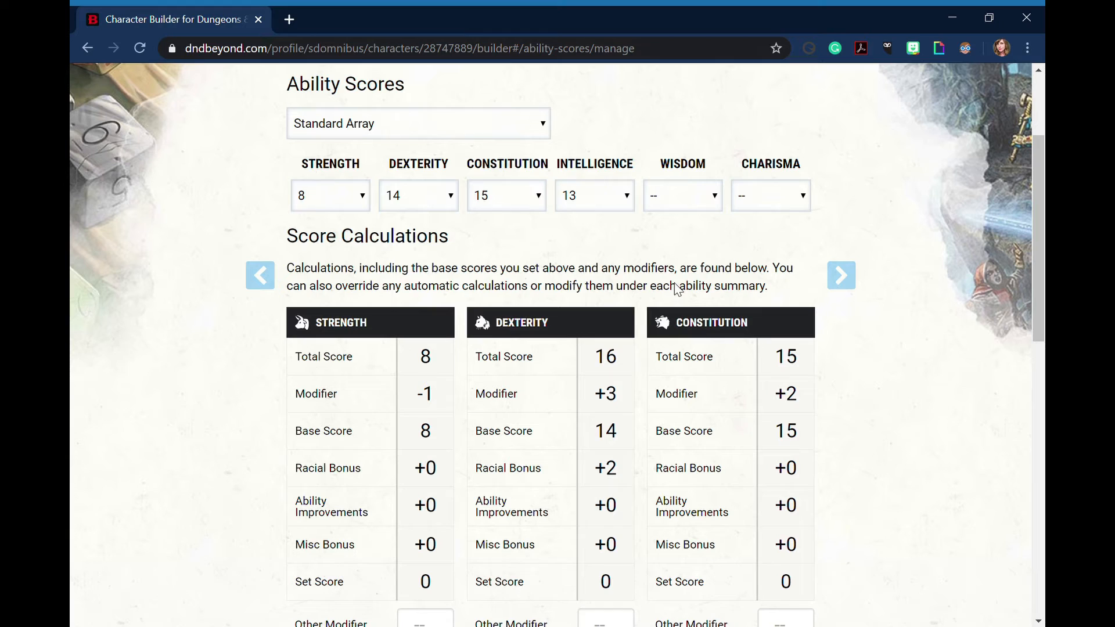
left_click(703, 251)
left_click(768, 253)
scroll(600, 248, "down", 8)
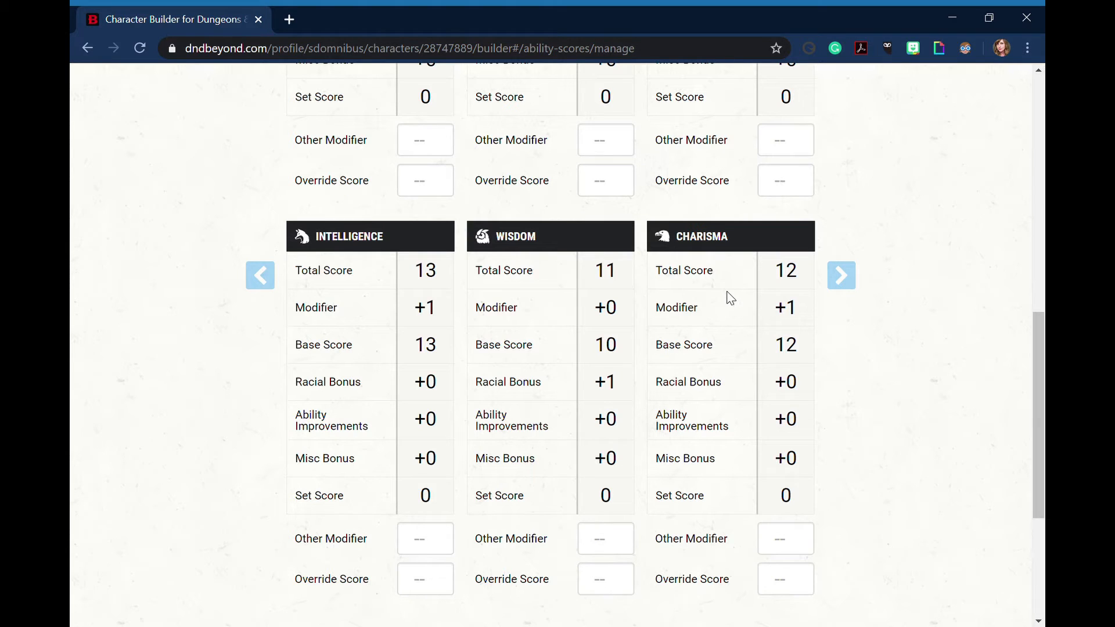
Try moving the base score 13 from Intelligence to Wisdom
scroll(613, 337, "up", 4)
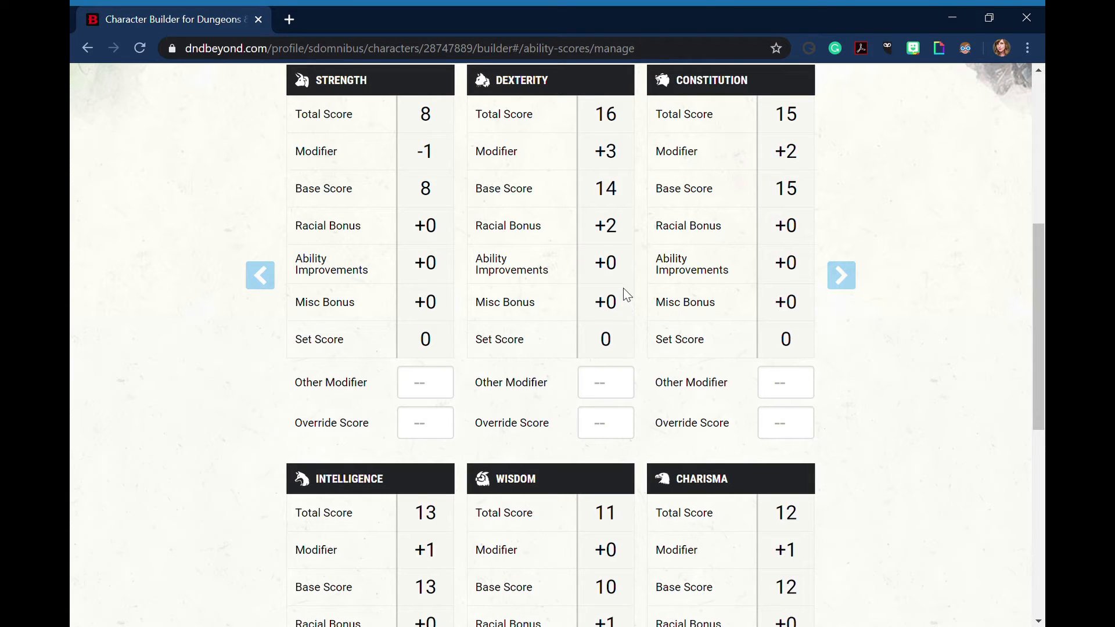
scroll(593, 191, "up", 4)
left_click(604, 193)
left_click(590, 223)
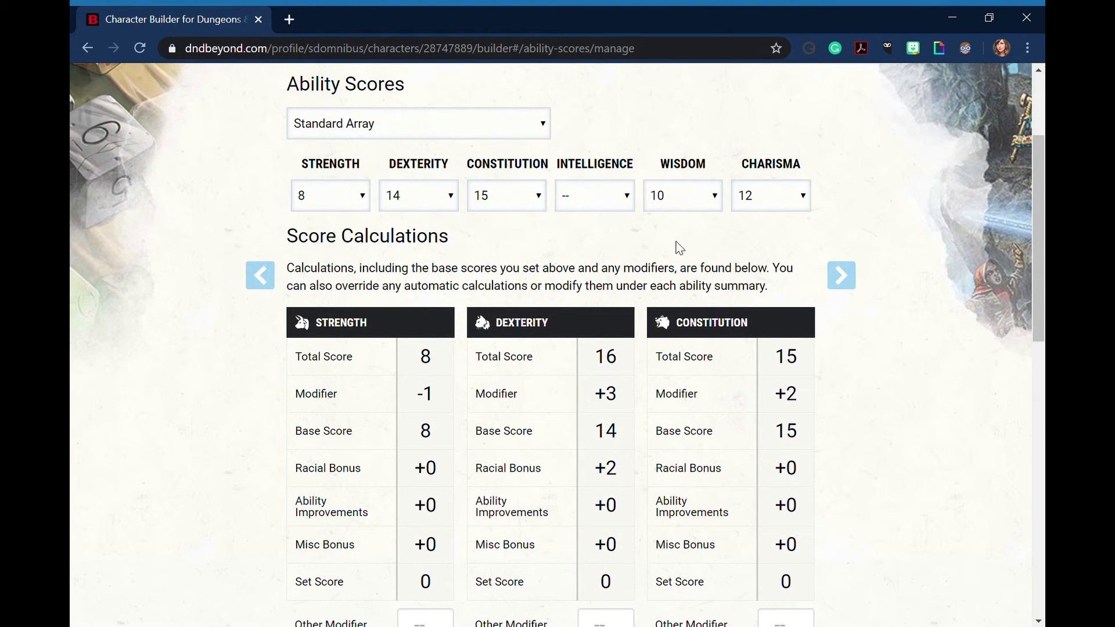
left_click(683, 208)
left_click(672, 281)
Clear the Wisdom score and reassign 13 to Intelligence and 10 to Wisdom
left_click(701, 200)
left_click(686, 228)
left_click(620, 208)
left_click(615, 278)
left_click(701, 201)
left_click(674, 250)
Review the score calculations of all six abilities and continue past the description introduction to the character description form
scroll(291, 348, "down", 3)
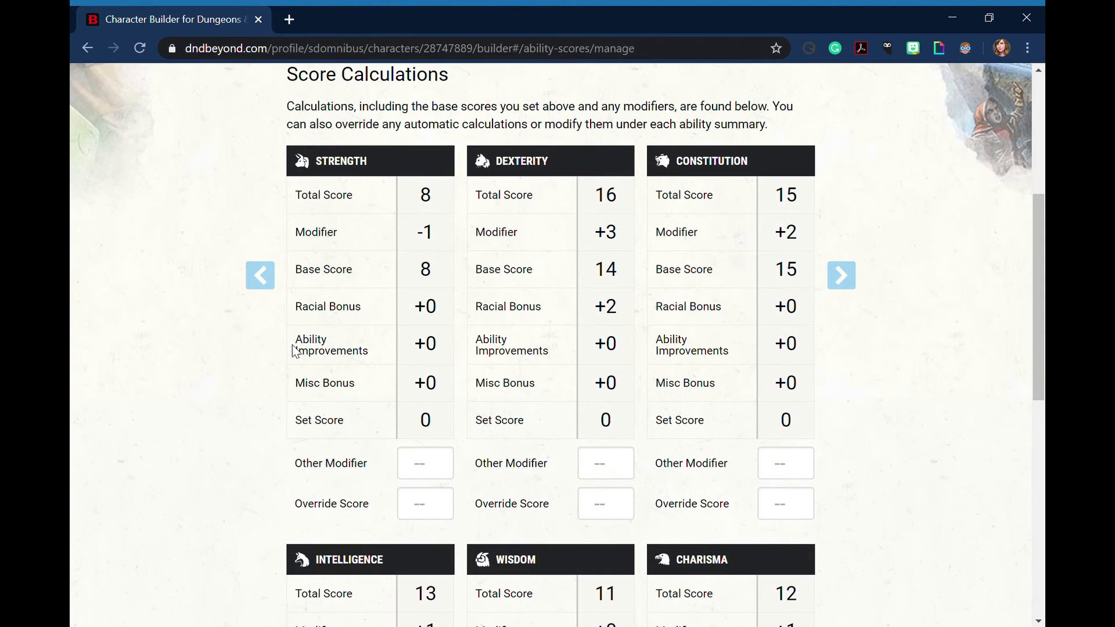
scroll(293, 350, "down", 3)
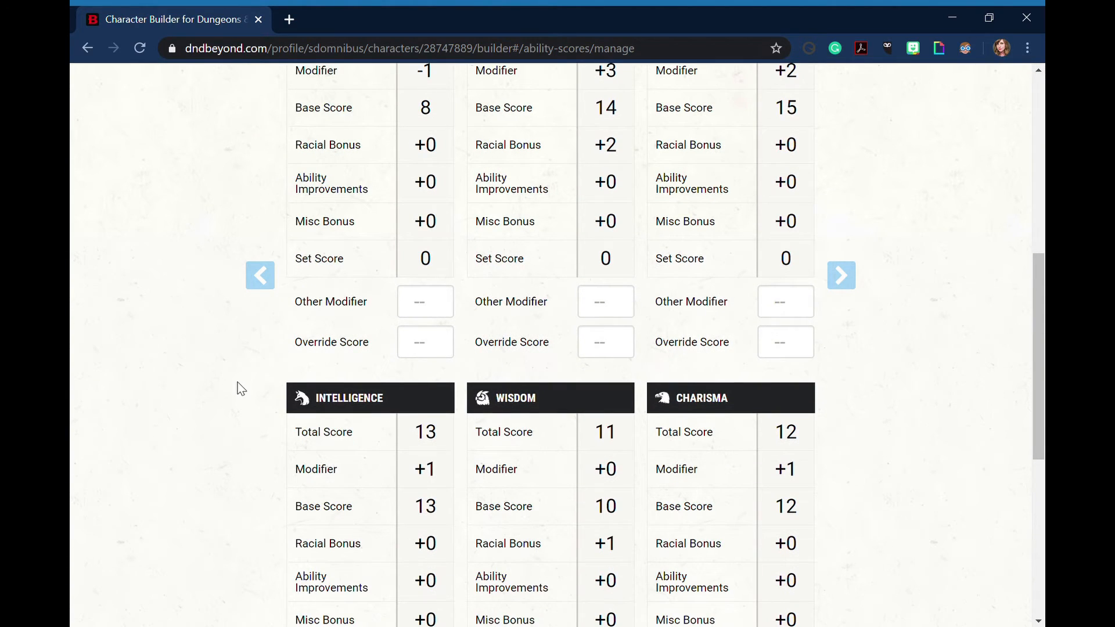
scroll(241, 388, "up", 2)
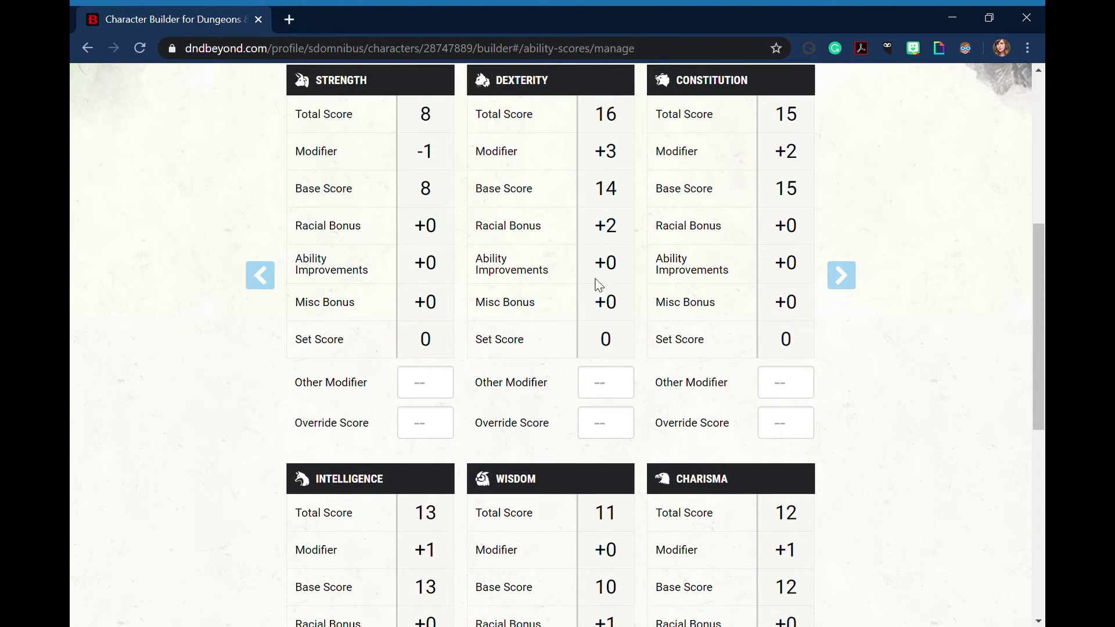
scroll(676, 312, "up", 2)
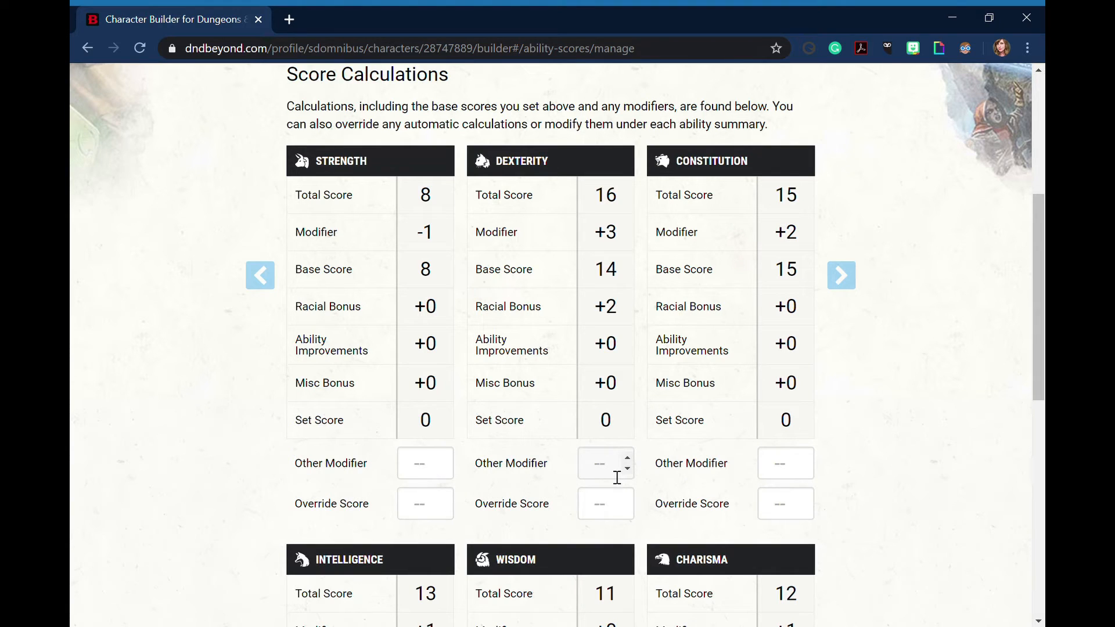
scroll(610, 441, "up", 6)
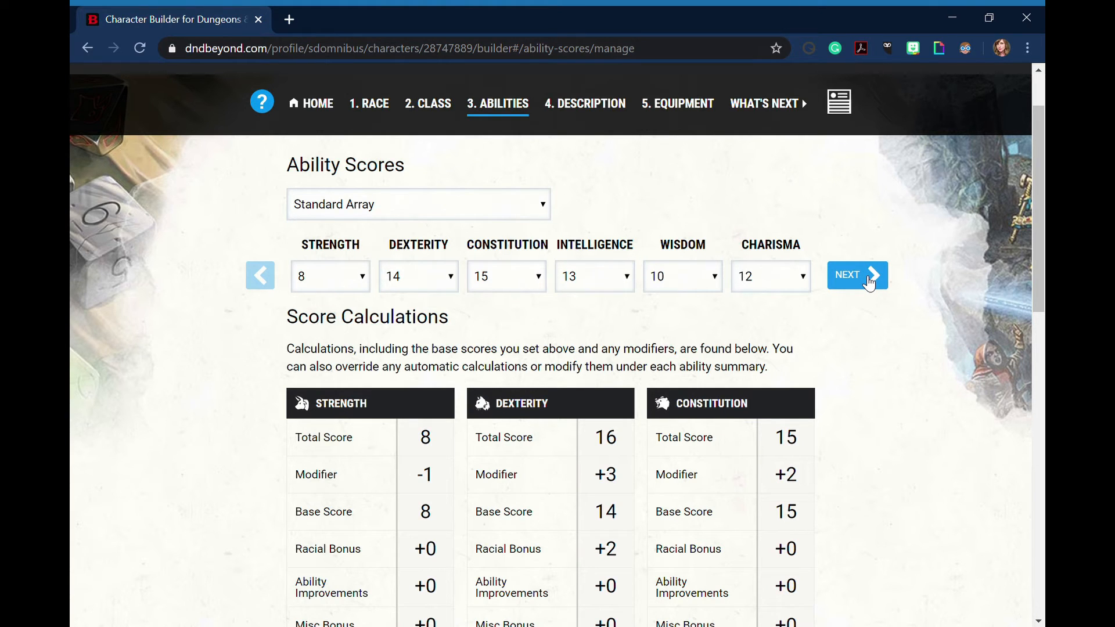
left_click(870, 282)
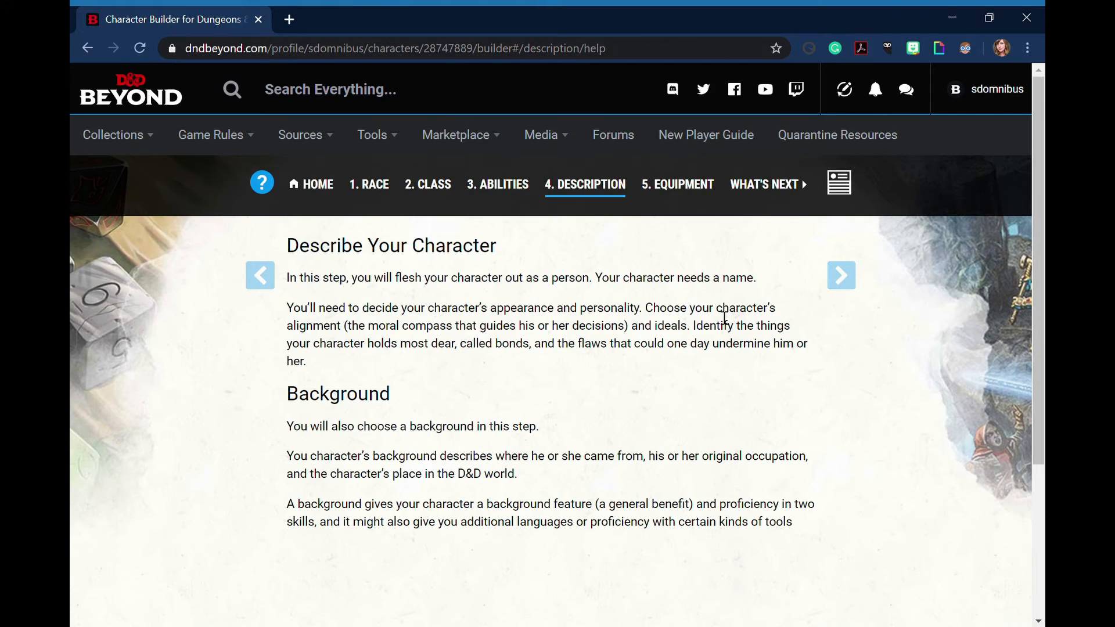
scroll(683, 336, "down", 1)
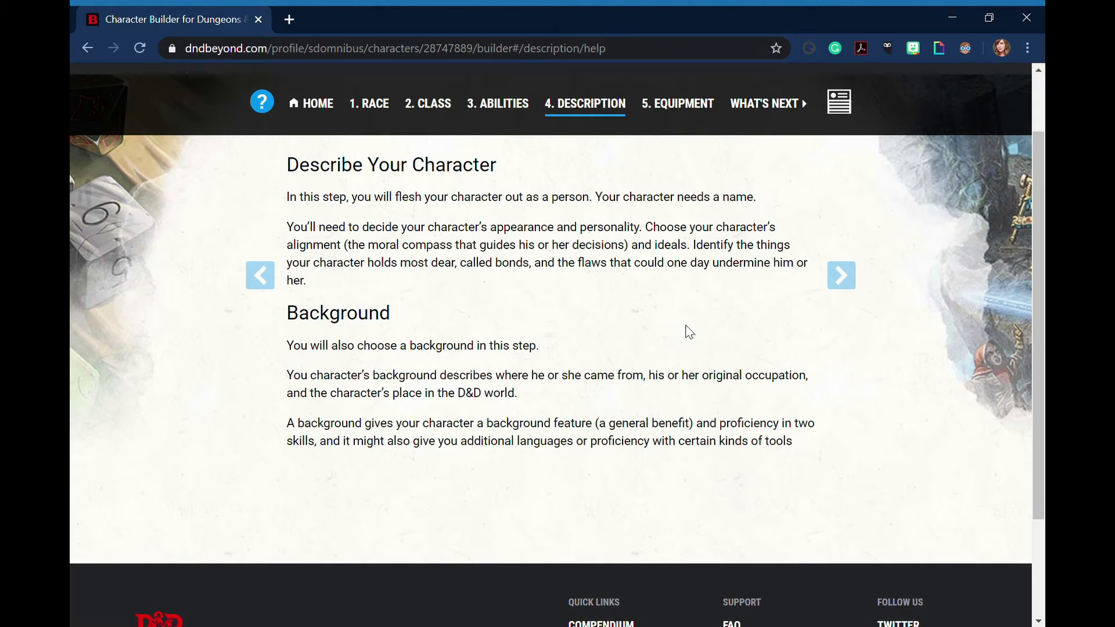
left_click(857, 283)
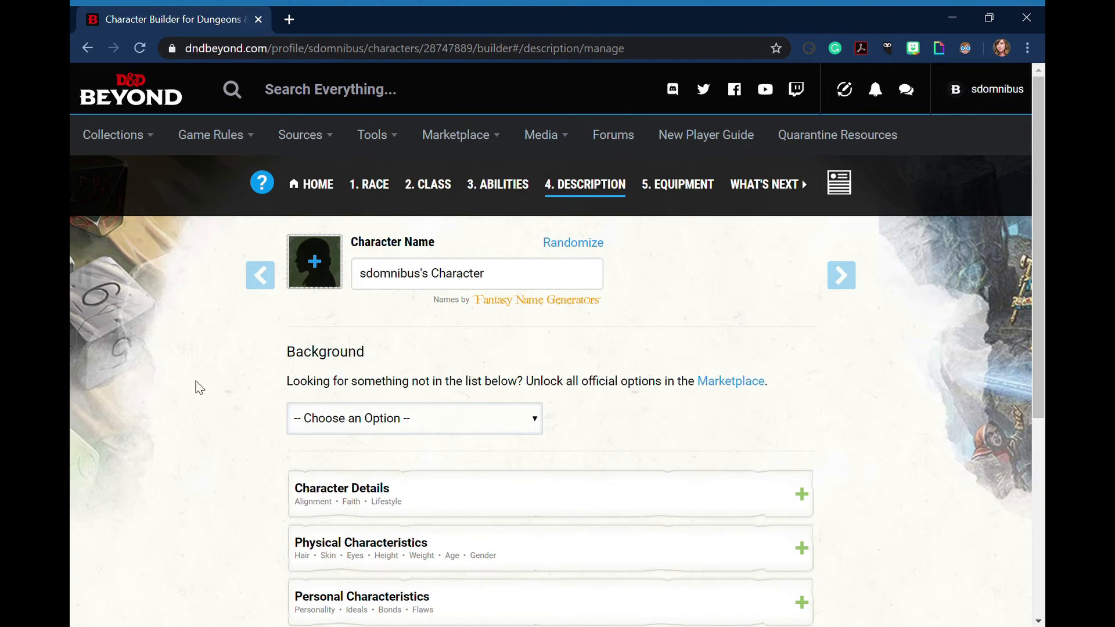
Look over the description form and choose Criminal / Spy as the character's background
scroll(194, 415, "down", 1)
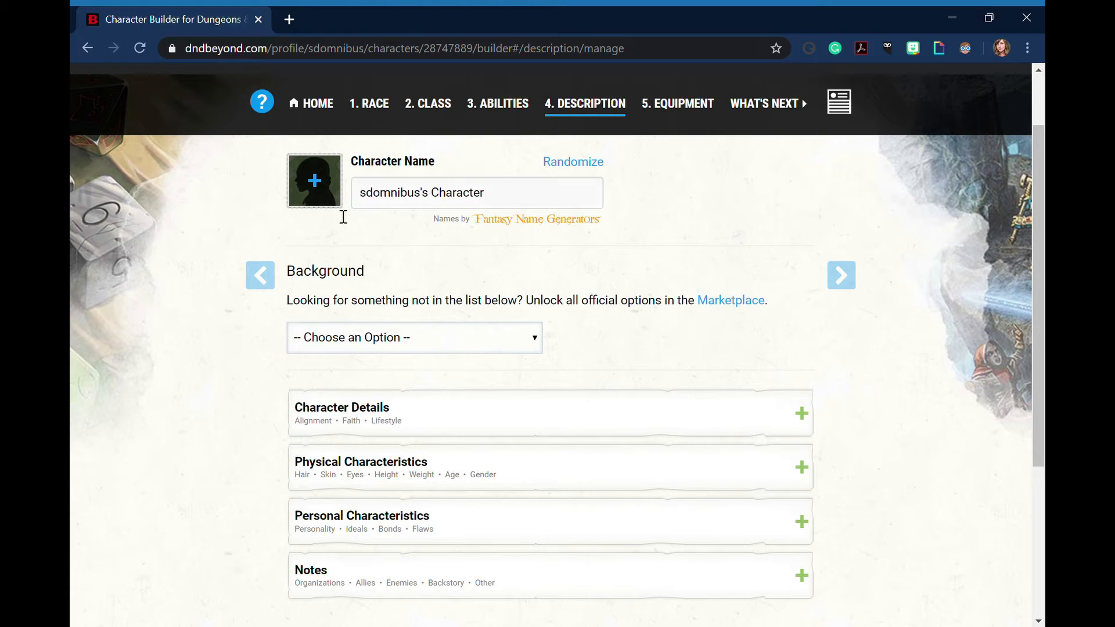
scroll(204, 412, "up", 1)
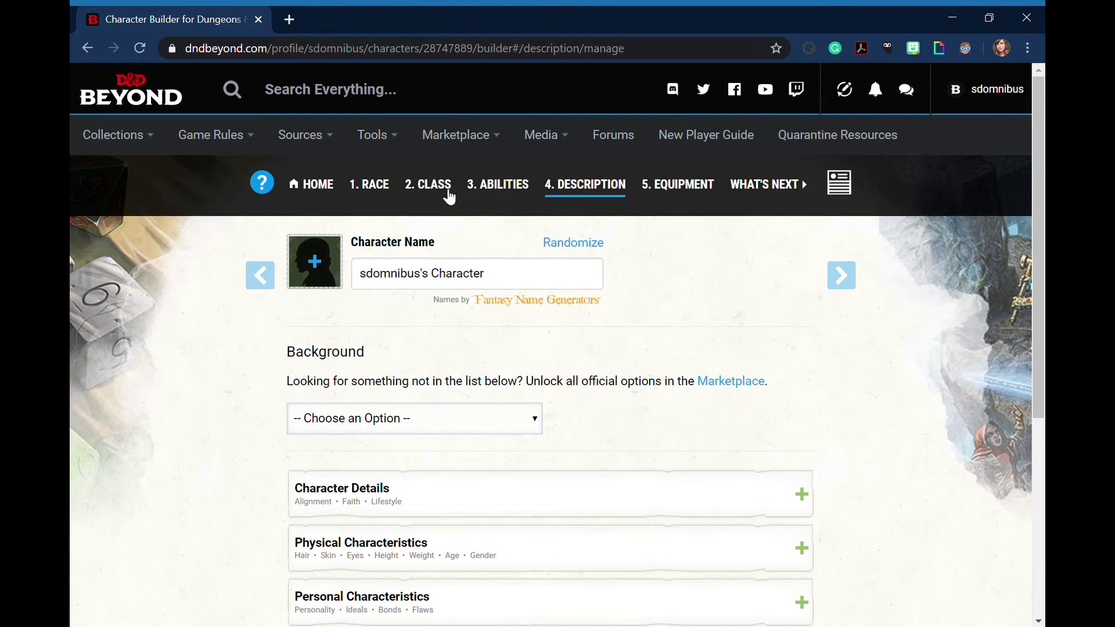
scroll(169, 391, "down", 1)
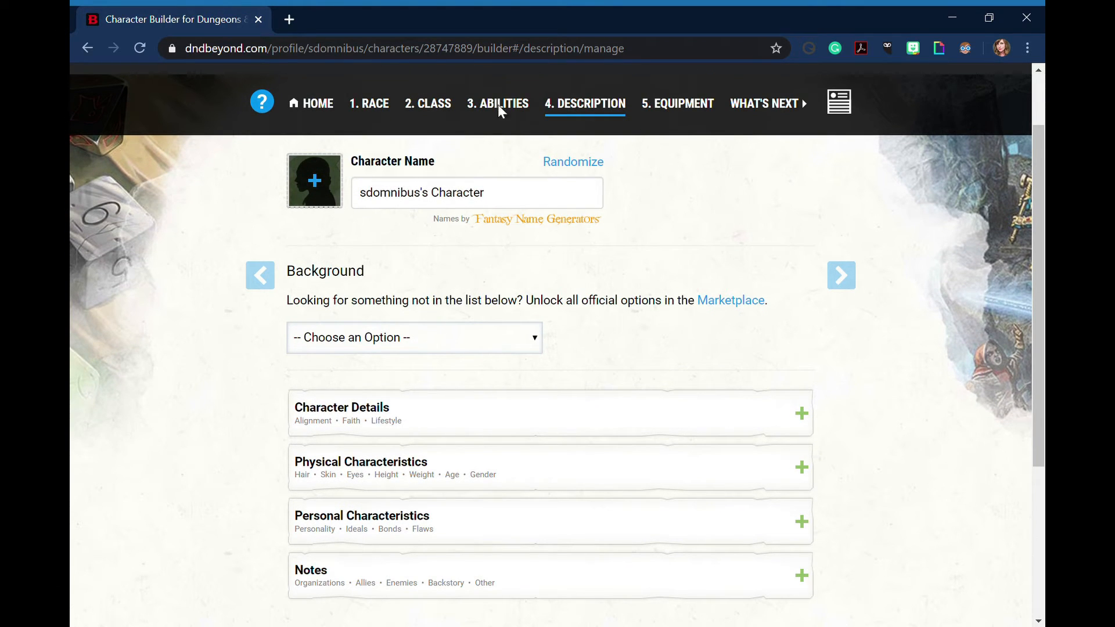
mouse_move(539, 75)
left_click(361, 231)
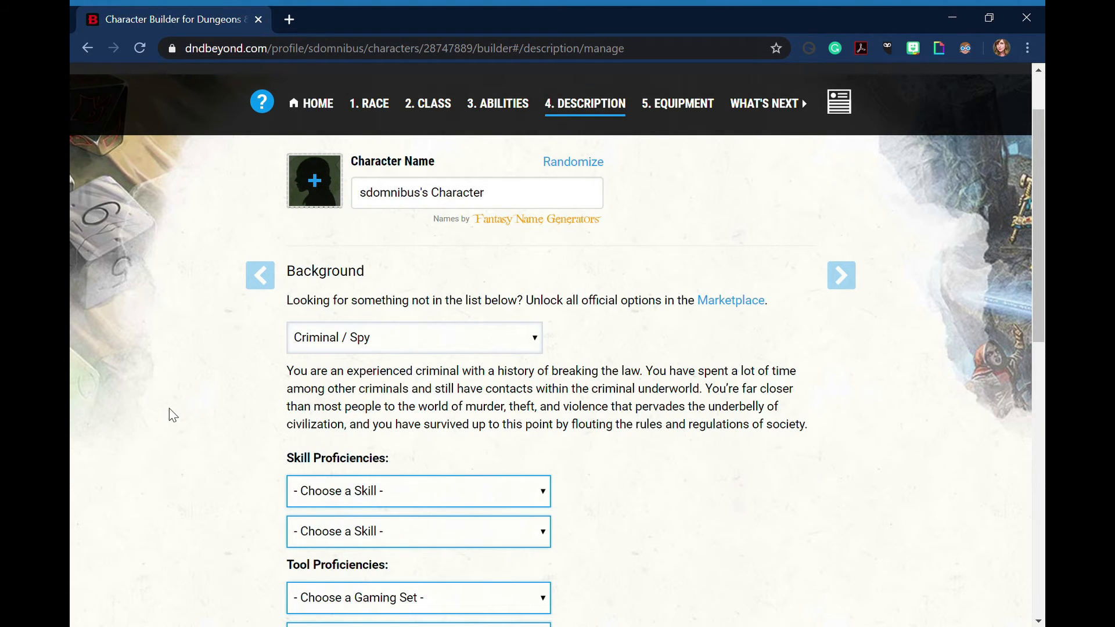
Read the Criminal / Spy background description and choose Insight and Survival as its skill proficiencies
scroll(173, 415, "down", 1)
scroll(172, 414, "down", 1)
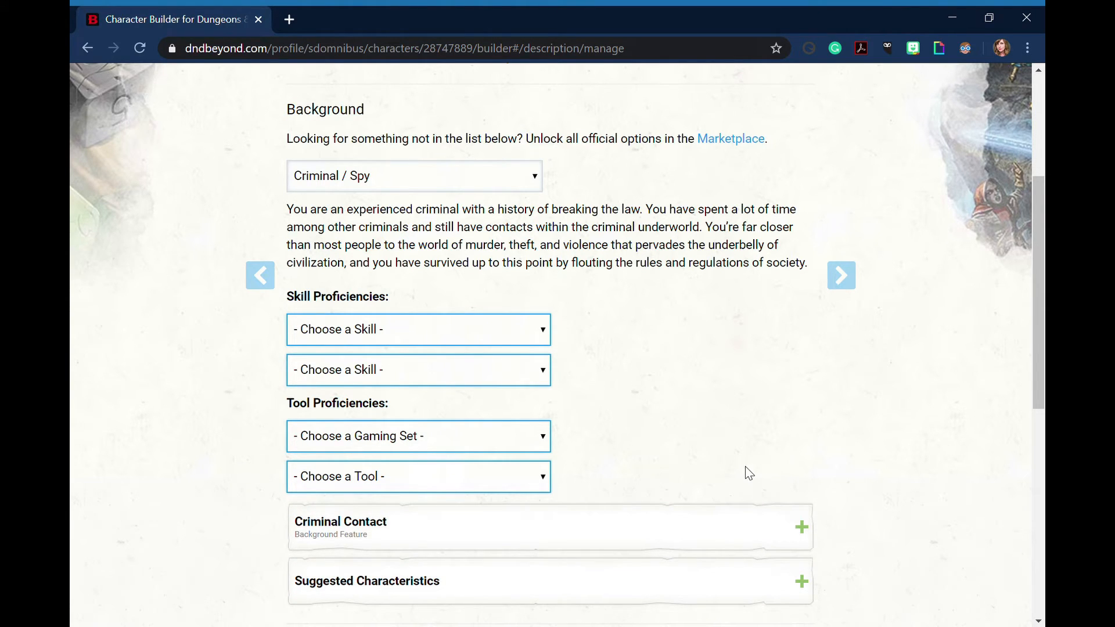
scroll(747, 471, "up", 5)
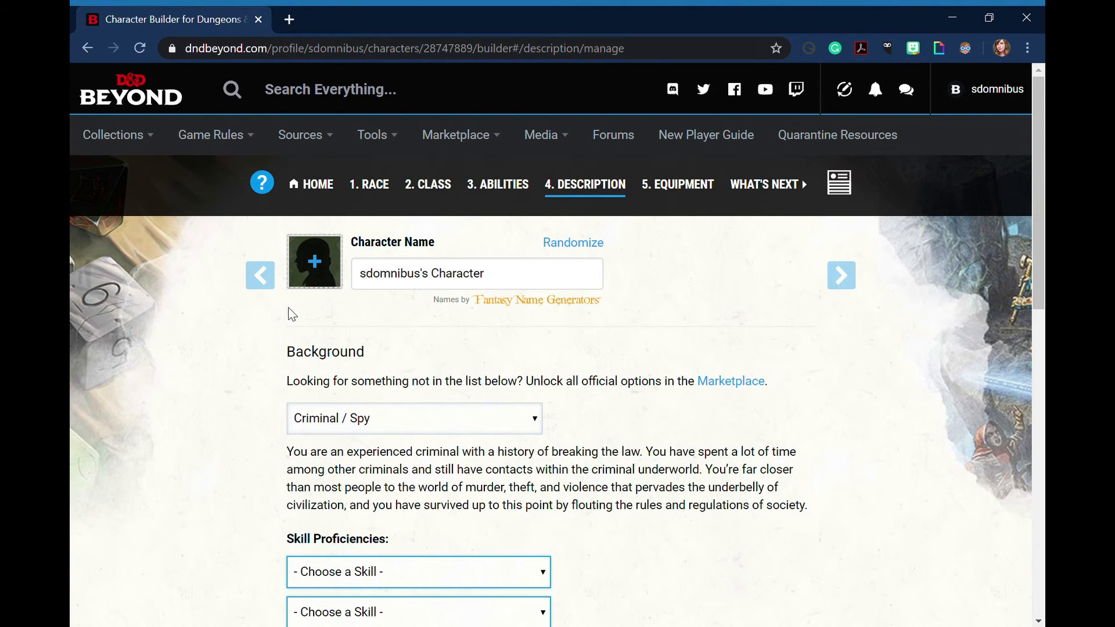
scroll(292, 314, "down", 2)
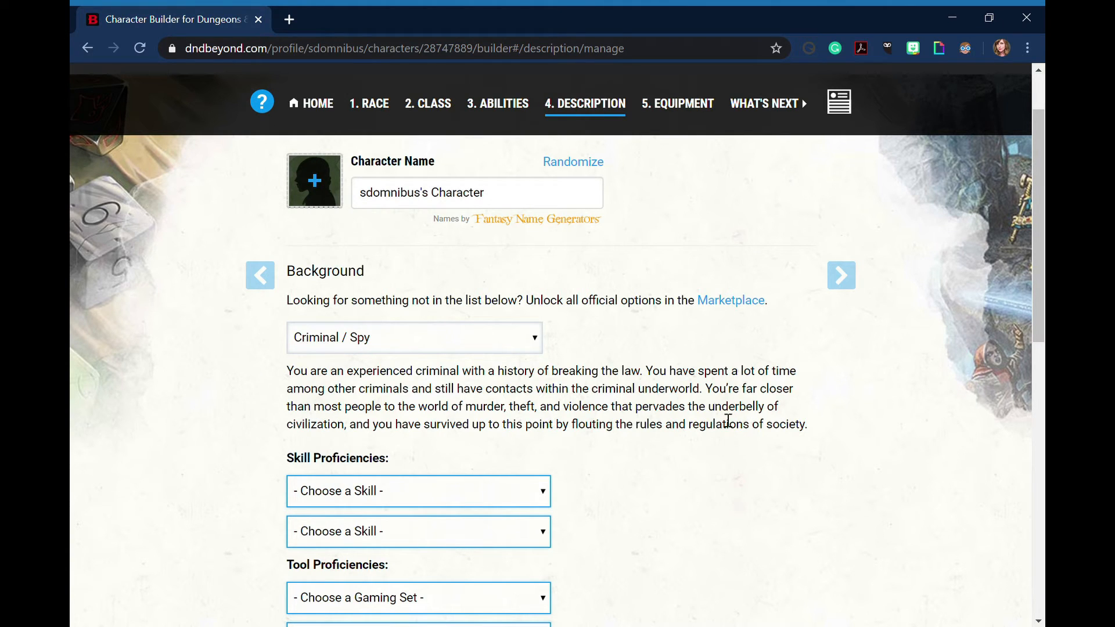
scroll(689, 429, "down", 1)
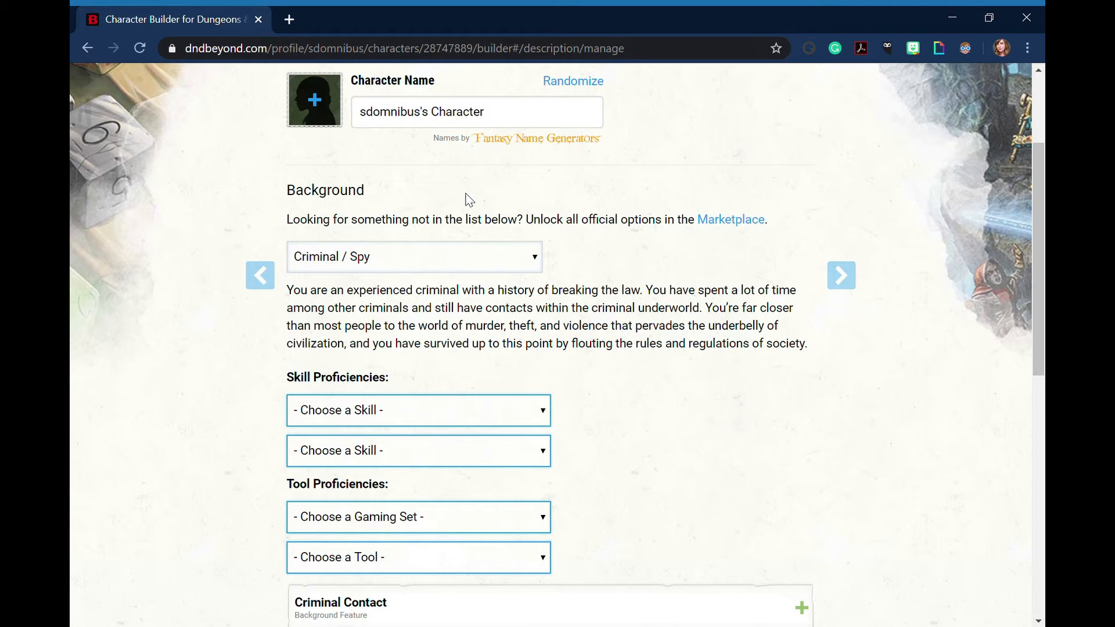
left_click(341, 203)
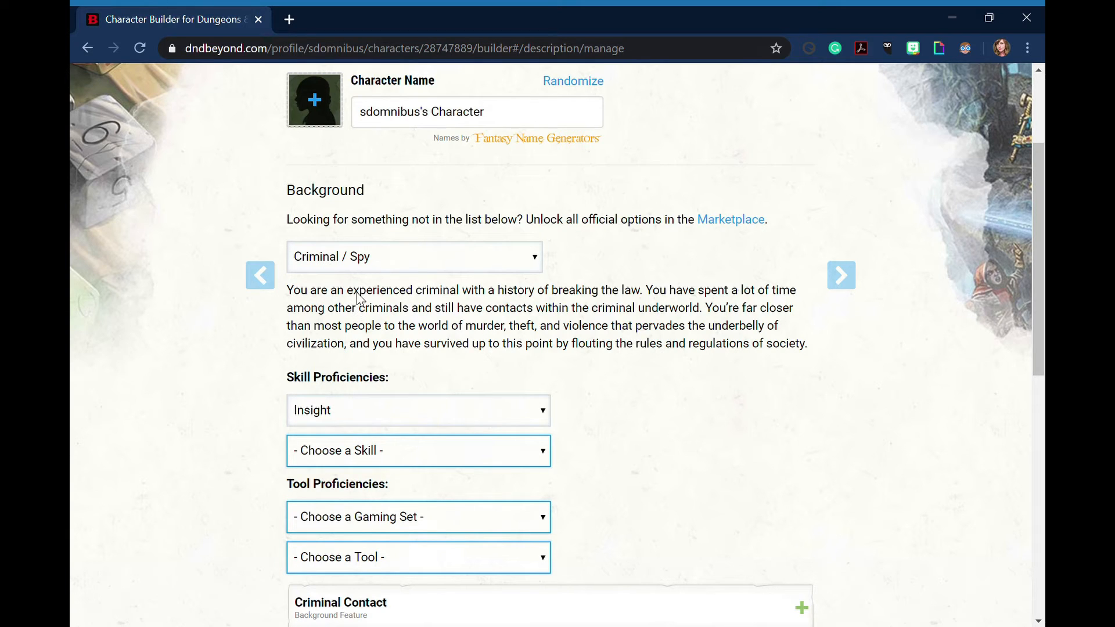
left_click(337, 417)
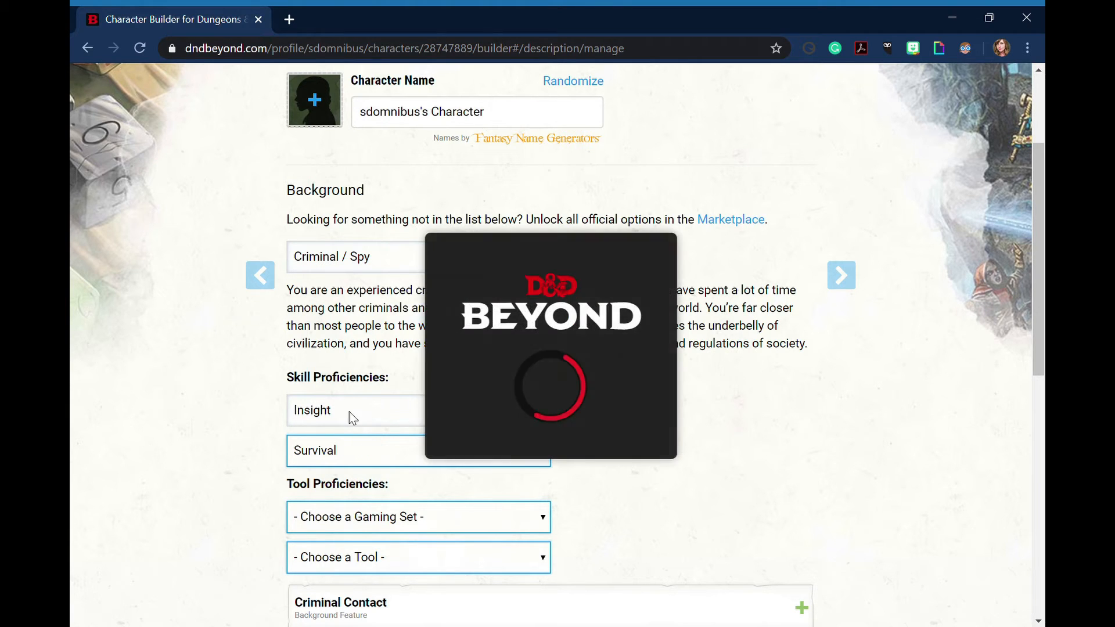
Choose Dice Set and Disguise Kit as the background's tool proficiencies
scroll(239, 424, "down", 4)
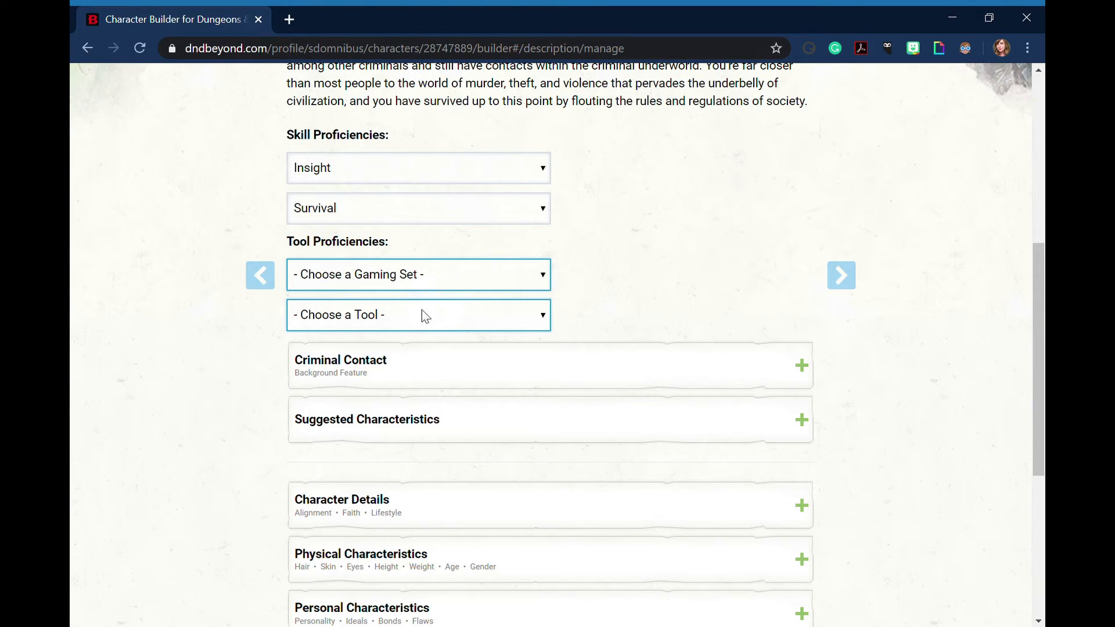
left_click(348, 333)
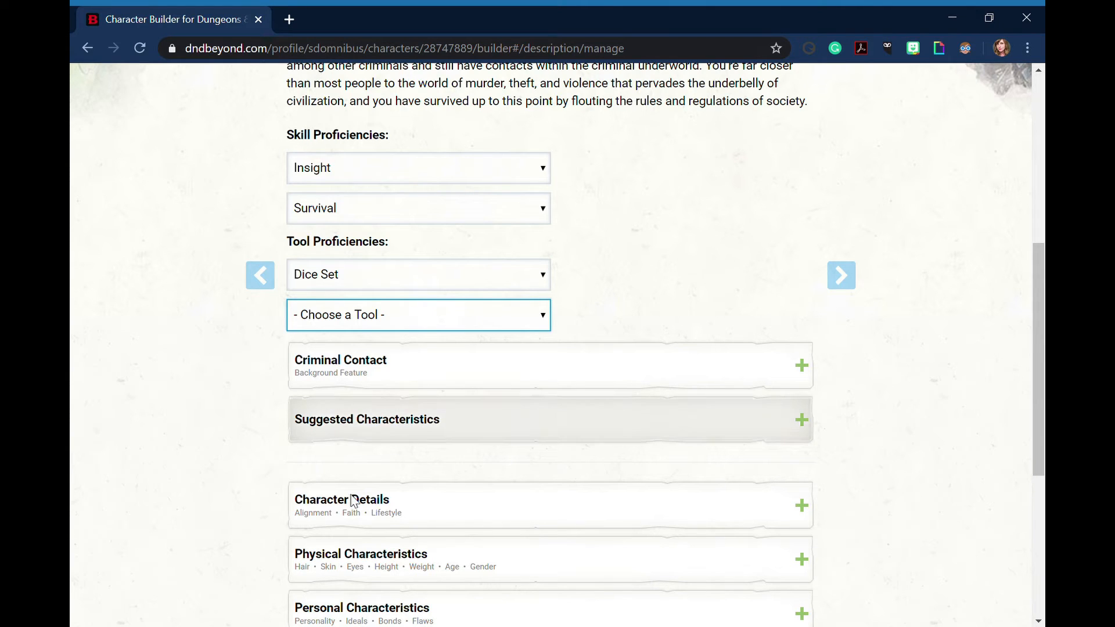
left_click(345, 507)
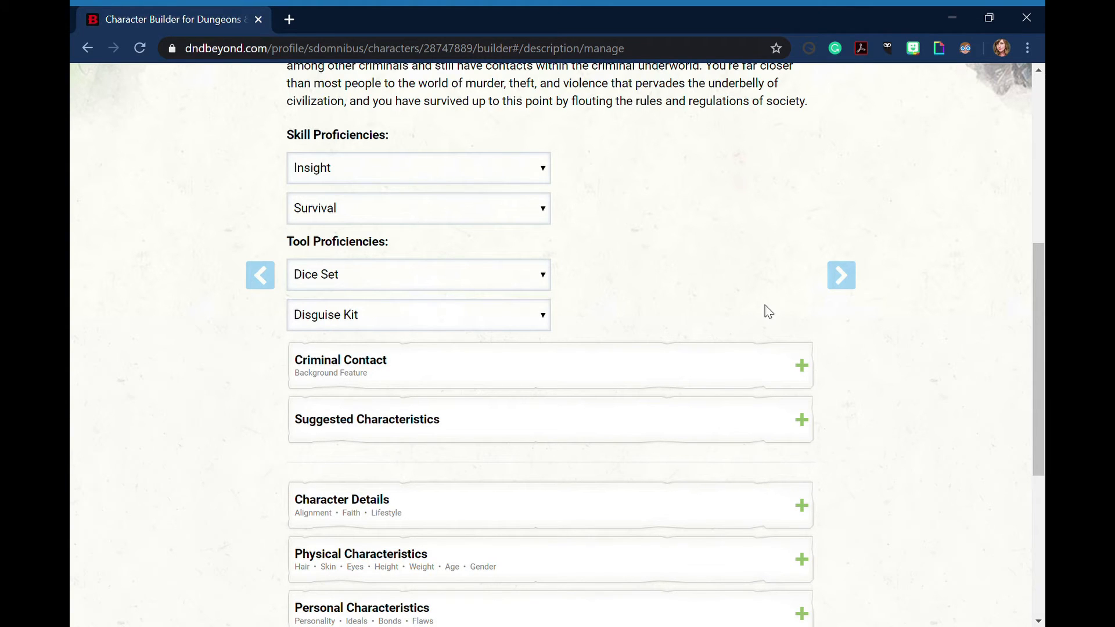
Read the Criminal Contact feature and add the suggested personality trait "I always have a plan for what to do when things go wrong."
scroll(110, 374, "down", 1)
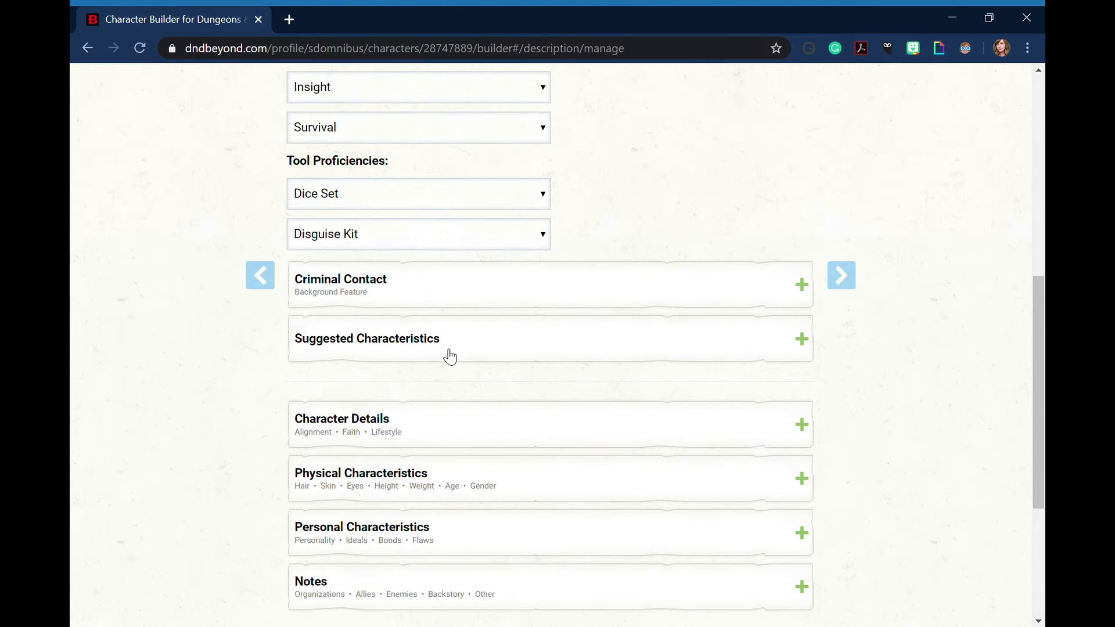
left_click(518, 286)
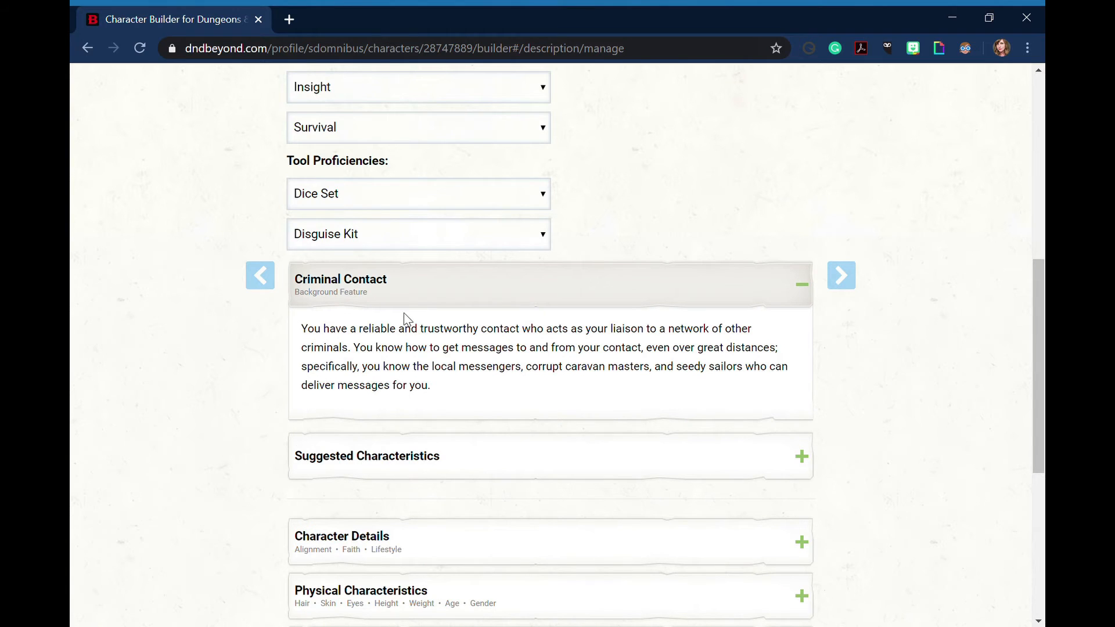
scroll(406, 323, "down", 1)
left_click(407, 376)
scroll(116, 361, "down", 3)
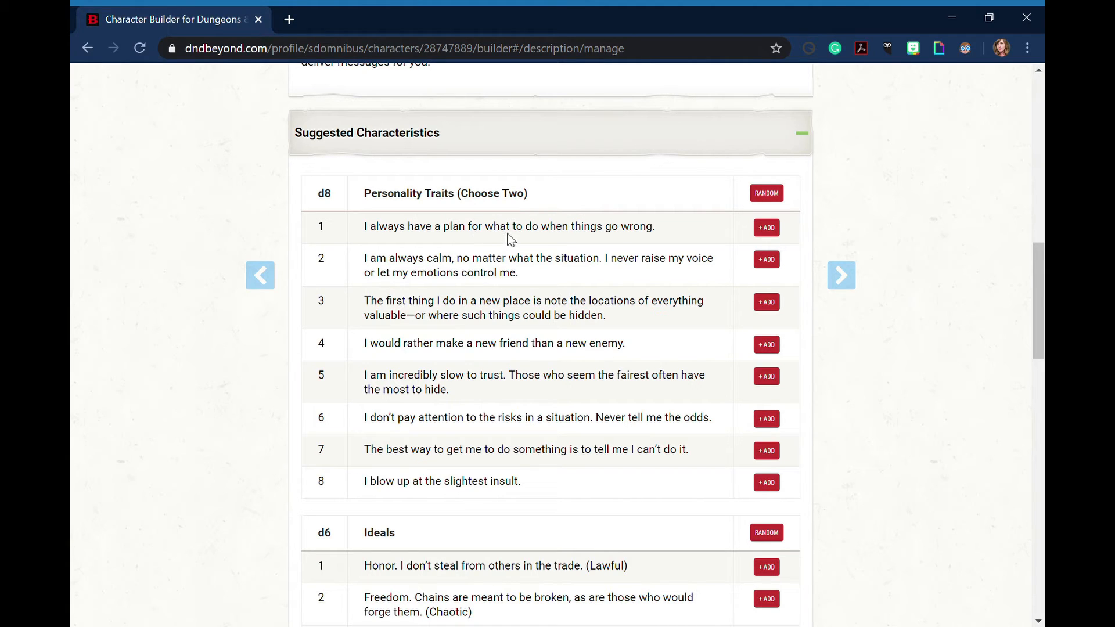
left_click(777, 234)
left_click(610, 133)
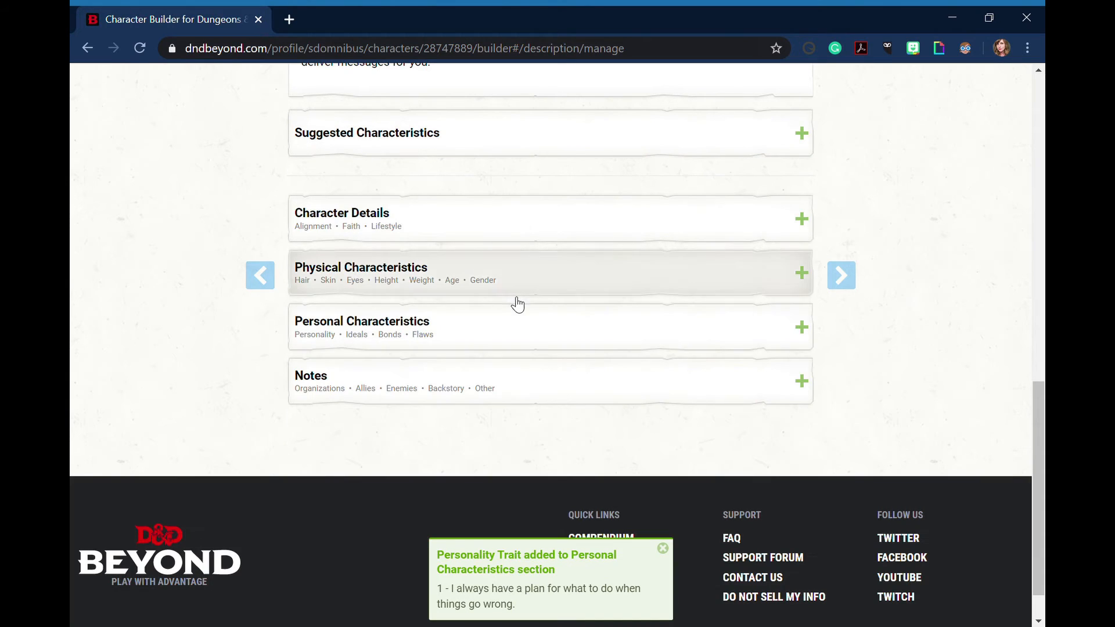
Check the personality traits, ideals, bonds and flaws entries under Personal Characteristics, and collapse the section again
left_click(511, 344)
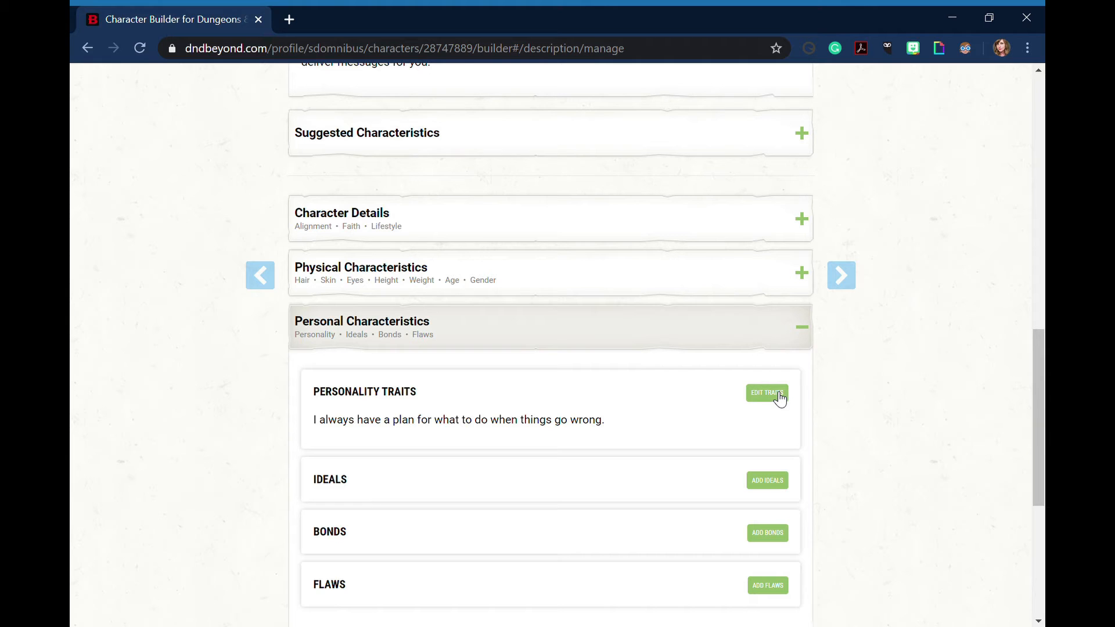
scroll(365, 476, "down", 1)
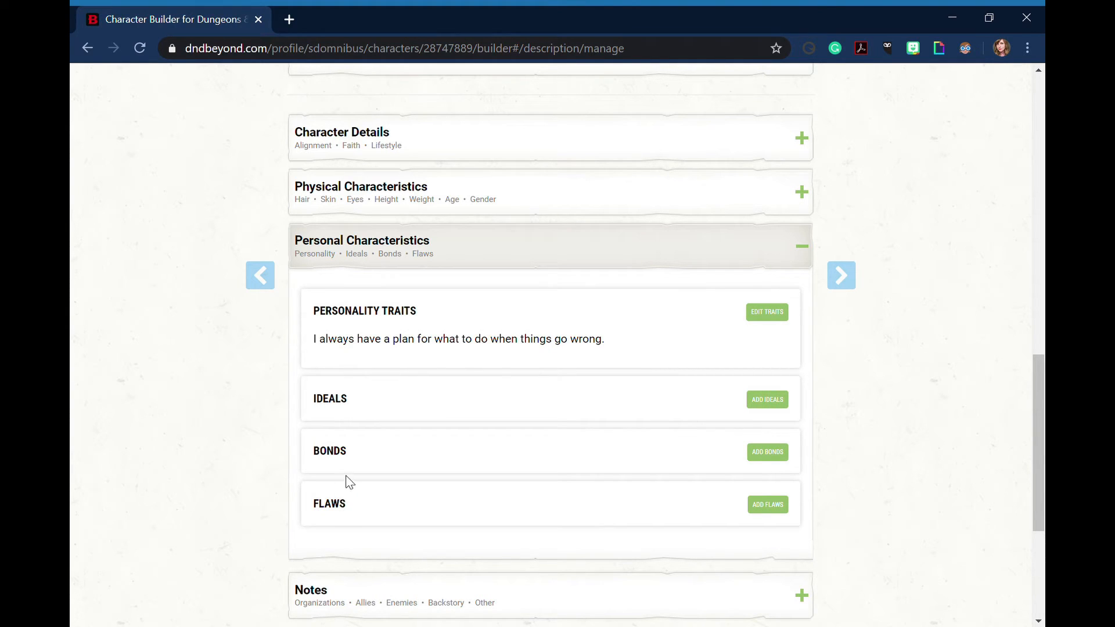
left_click(454, 253)
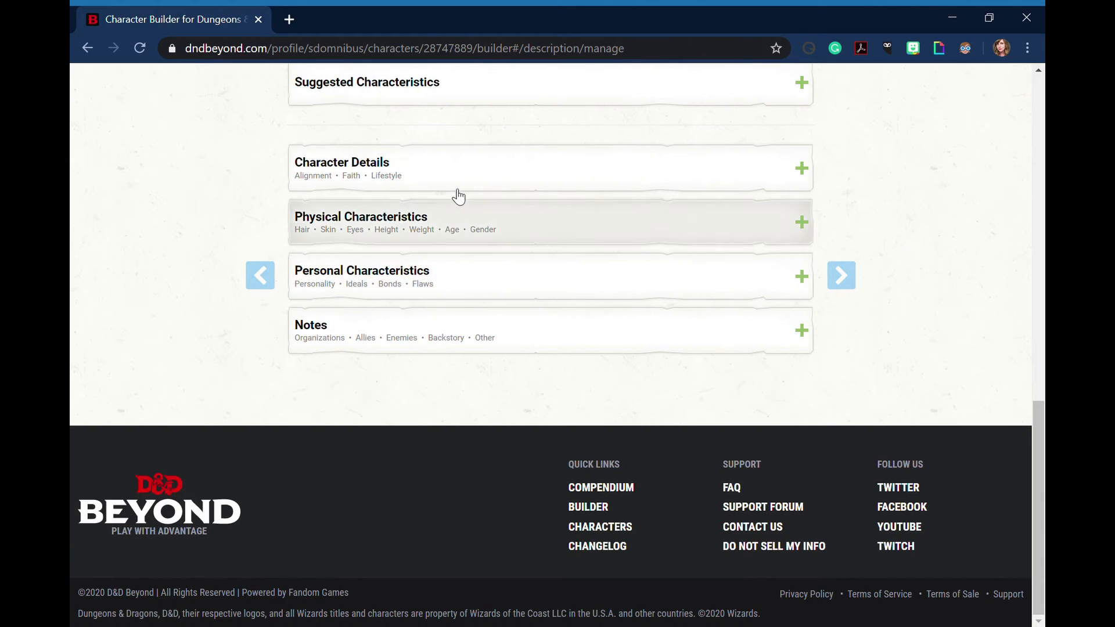
Expand Character Details and add the flaw "I have a 'tell' that reveals when I'm lying." from Suggested Characteristics, collapsing that list again
left_click(456, 172)
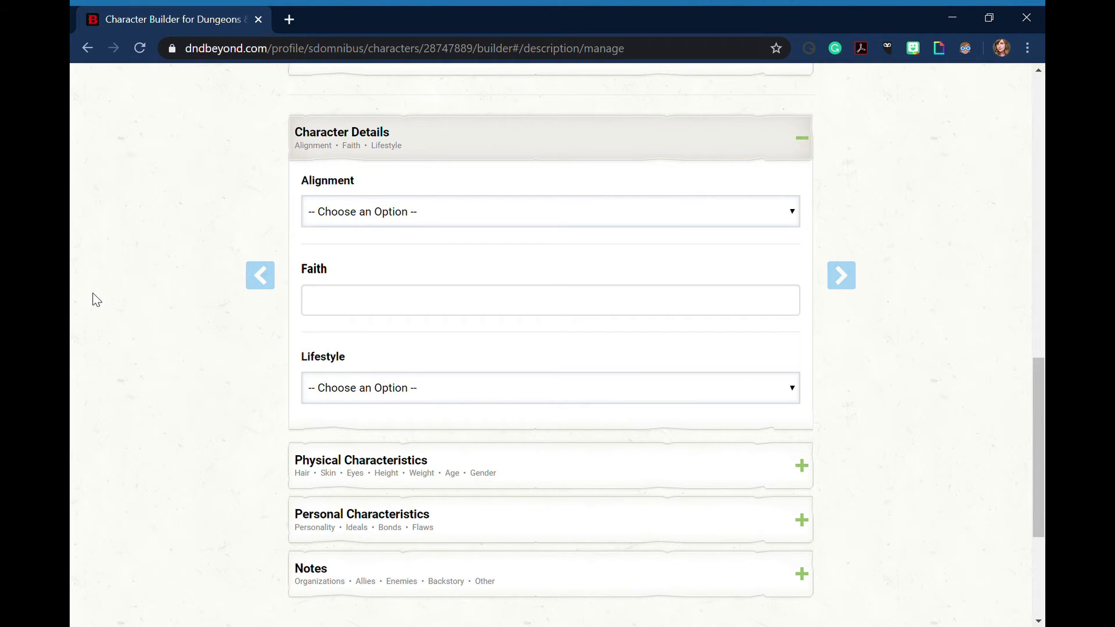
scroll(241, 304, "up", 5)
left_click(340, 302)
scroll(208, 423, "down", 3)
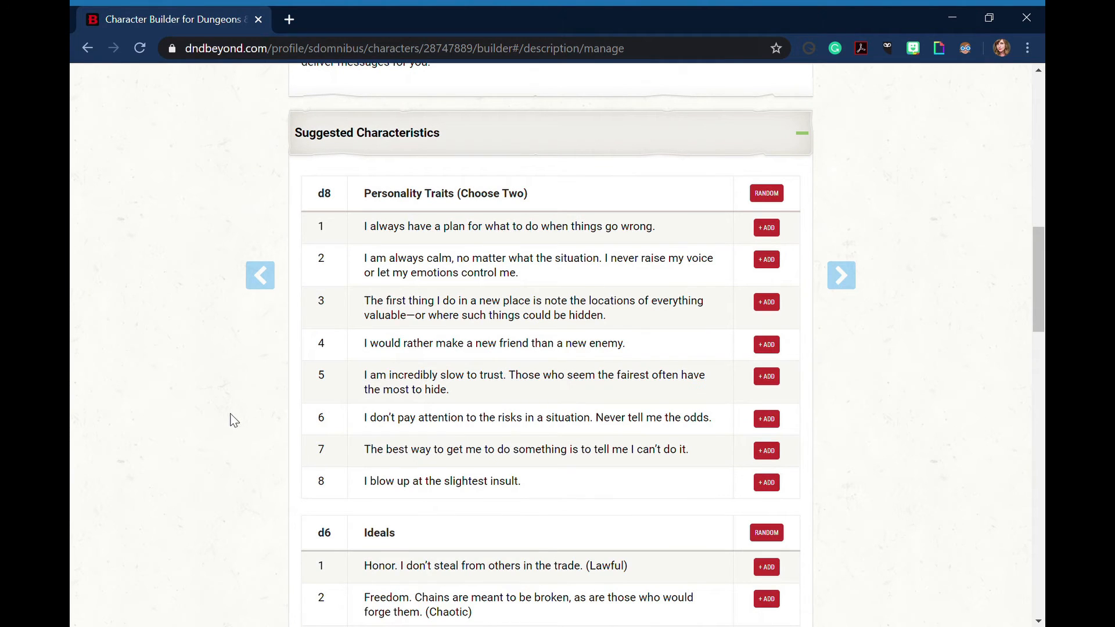
scroll(497, 352, "down", 11)
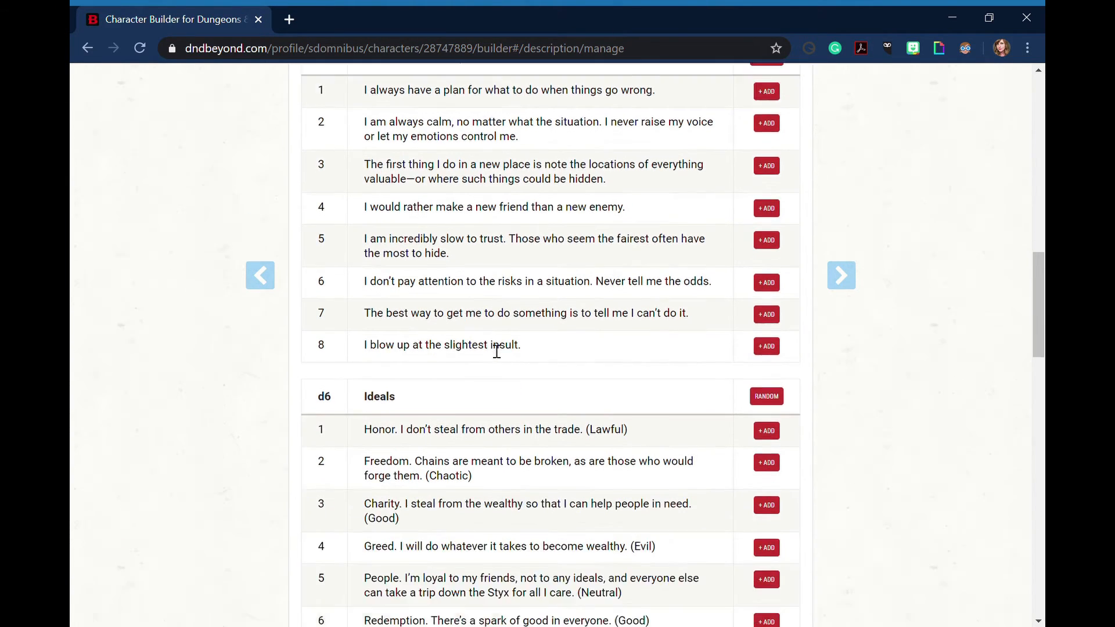
scroll(498, 352, "down", 4)
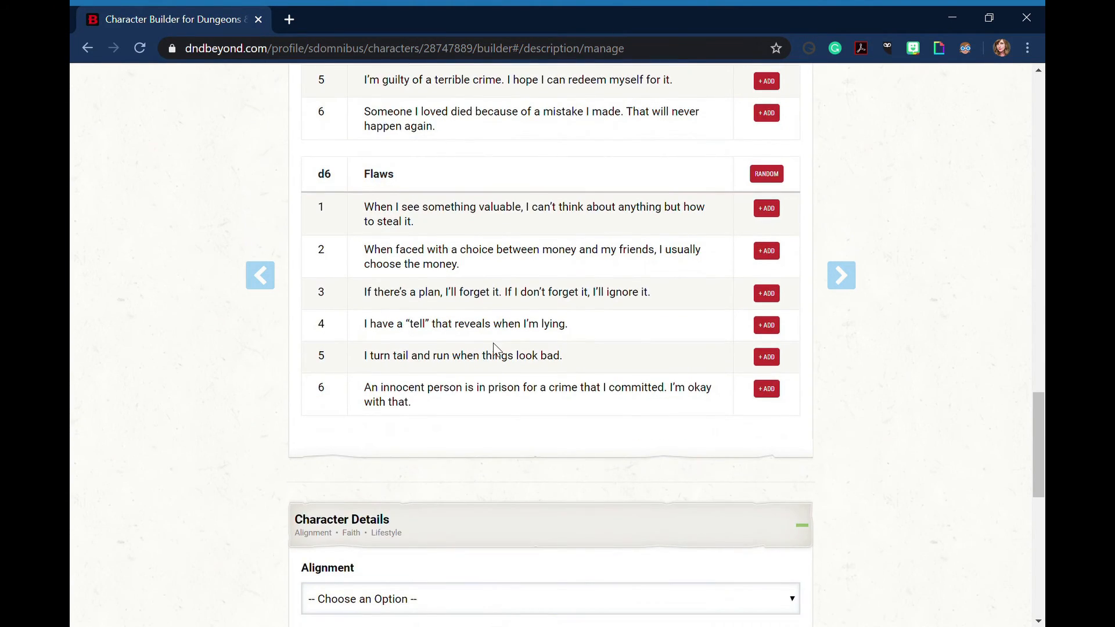
scroll(493, 351, "up", 1)
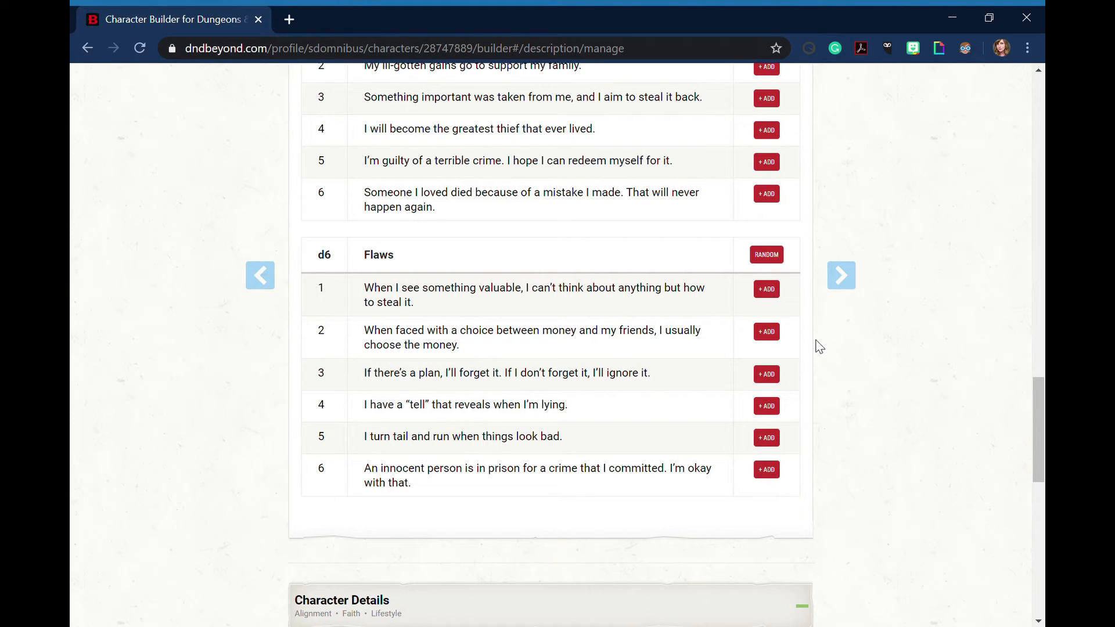
left_click(768, 406)
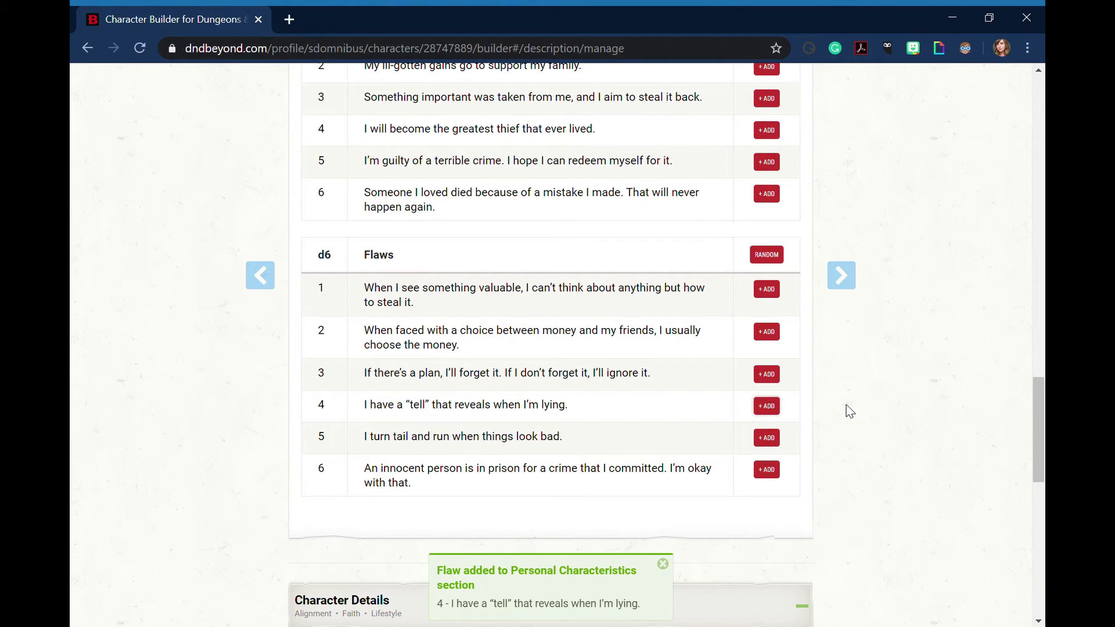
scroll(468, 380, "up", 15)
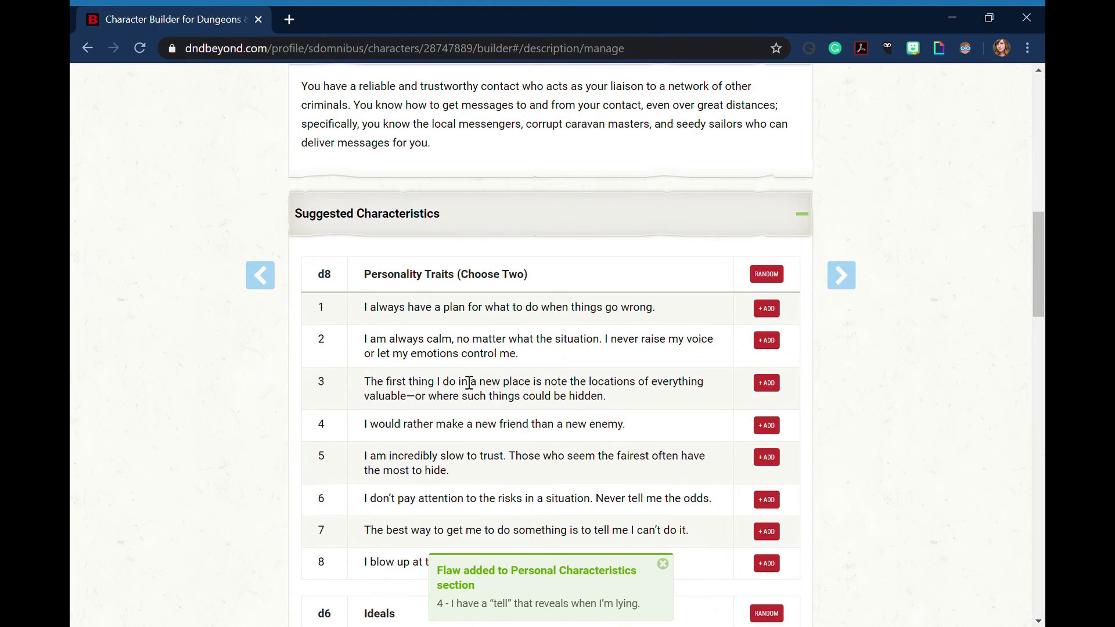
left_click(491, 216)
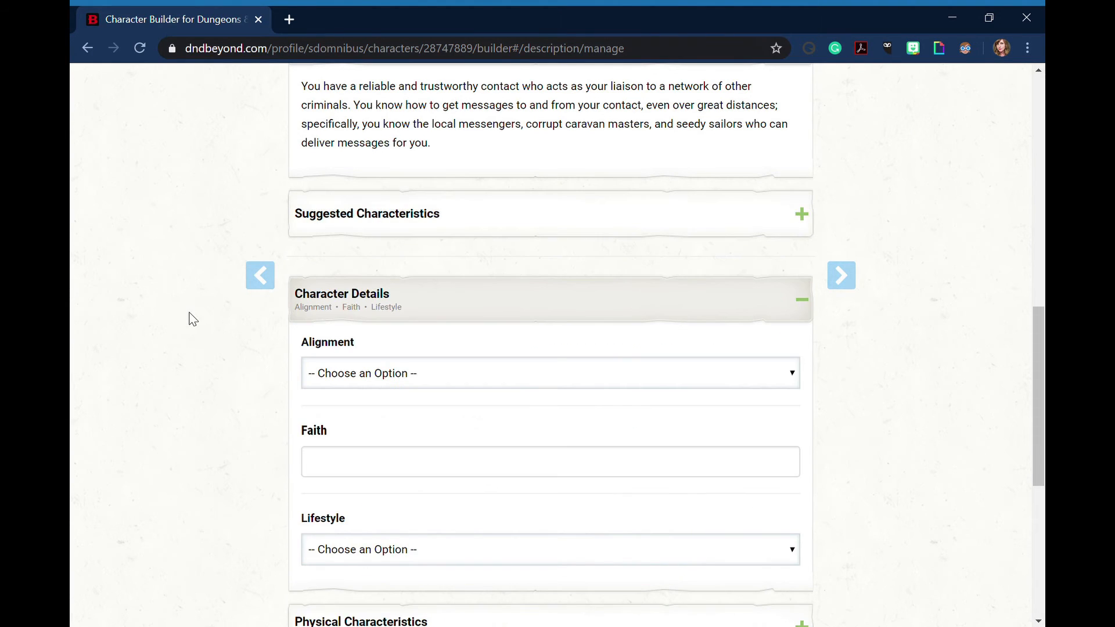
Expand Personal Characteristics and check the added personality trait and flaw, returning to the alignment, faith and lifestyle fields
scroll(182, 323, "down", 5)
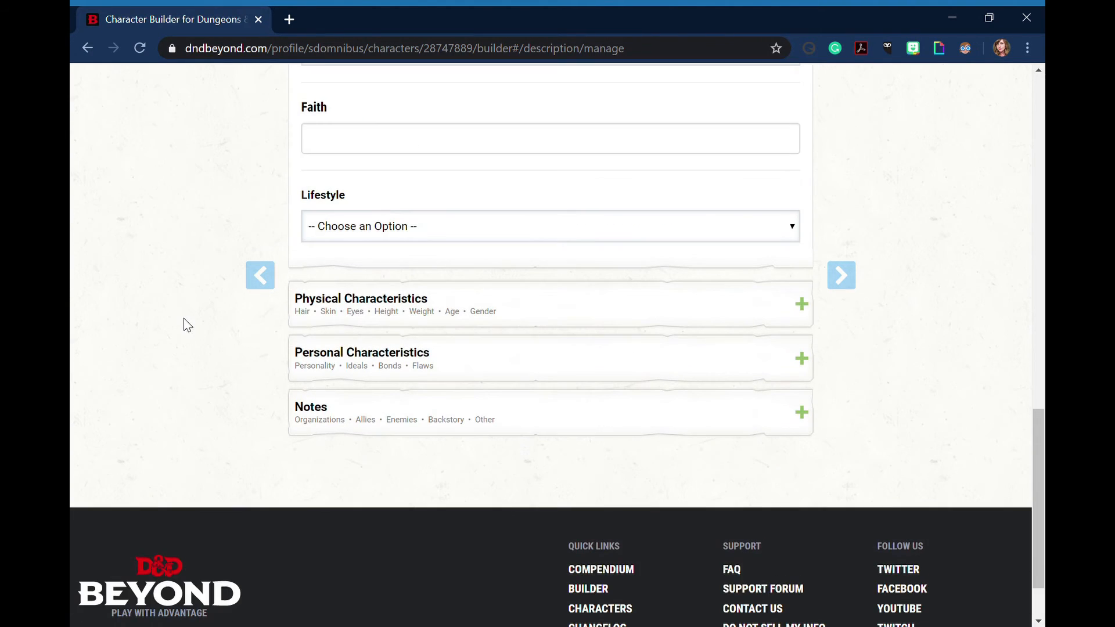
left_click(388, 379)
scroll(161, 371, "down", 4)
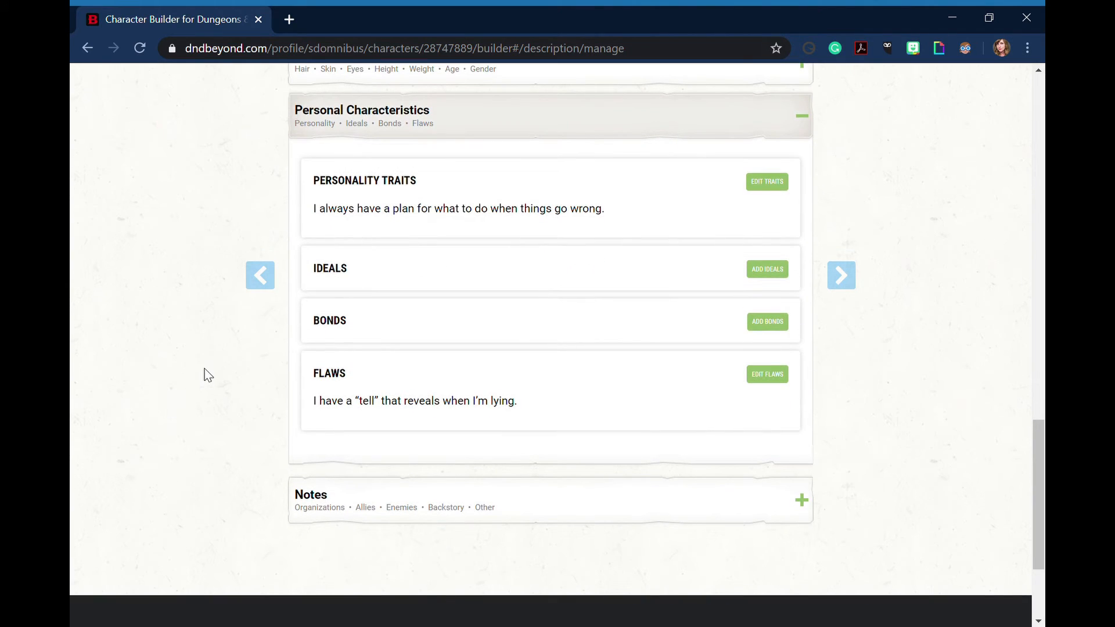
scroll(207, 378, "up", 1)
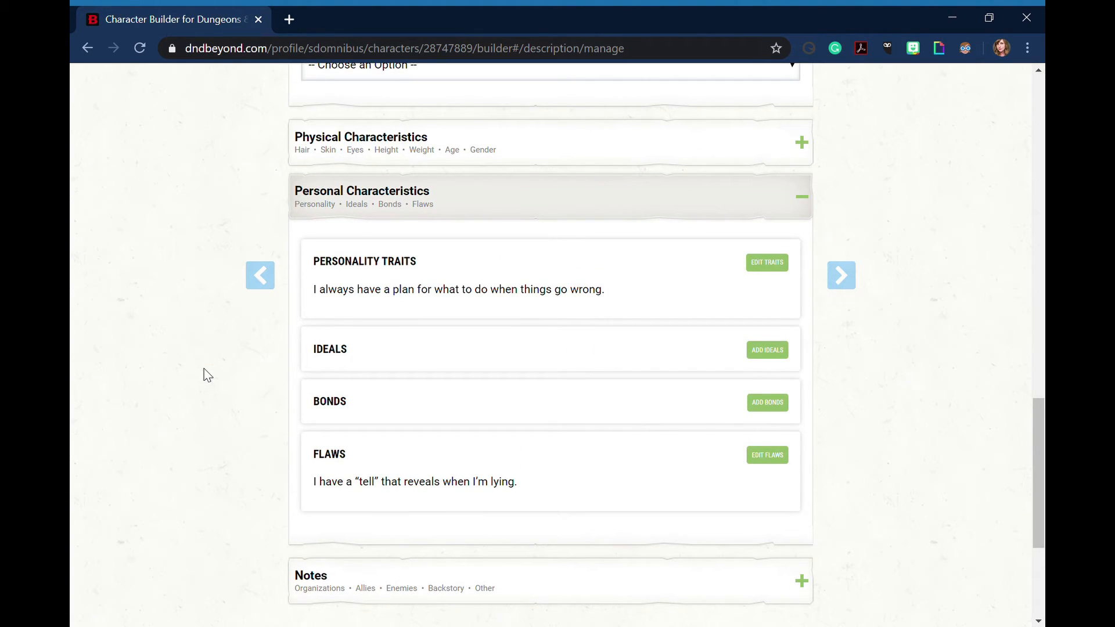
scroll(206, 372, "up", 5)
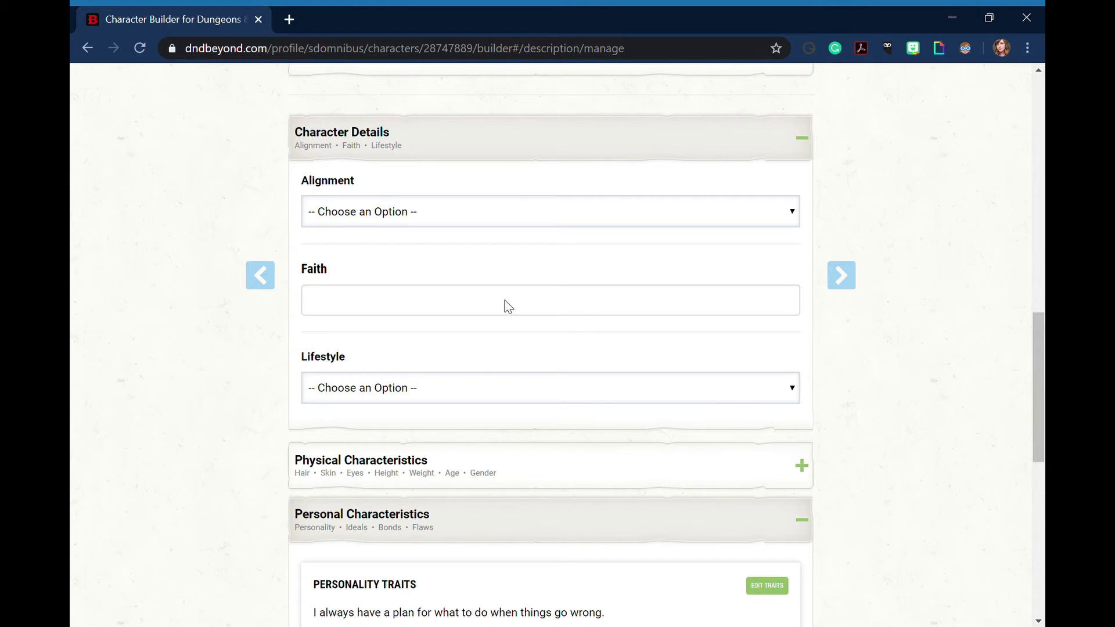
Set the character's lifestyle to Poor (2SP) under Character Details
scroll(599, 404, "up", 3)
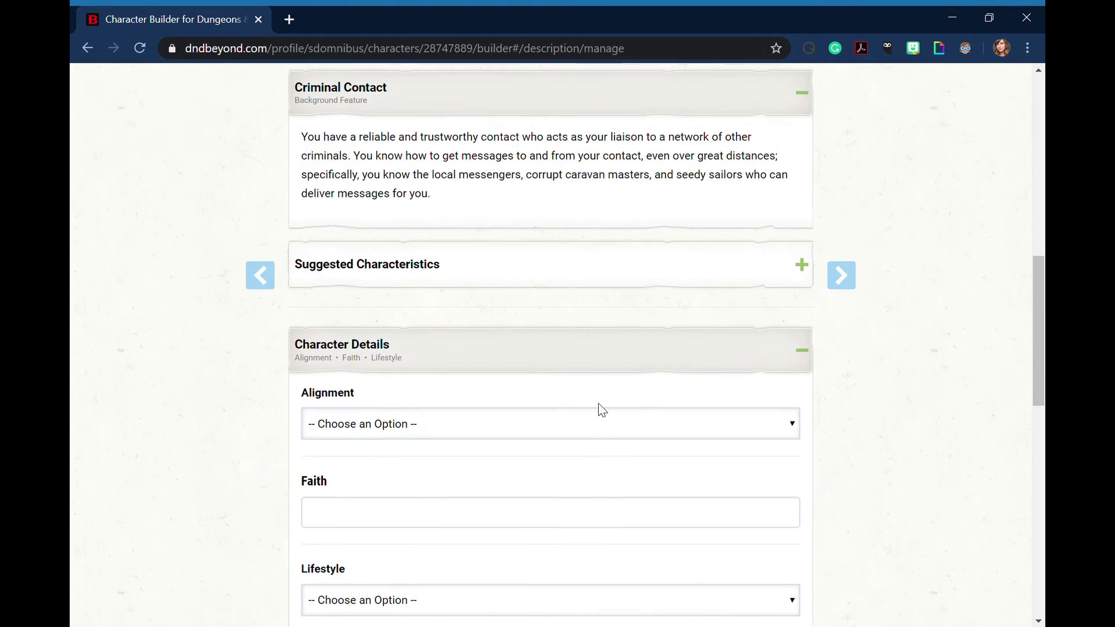
scroll(599, 405, "up", 3)
scroll(600, 408, "down", 5)
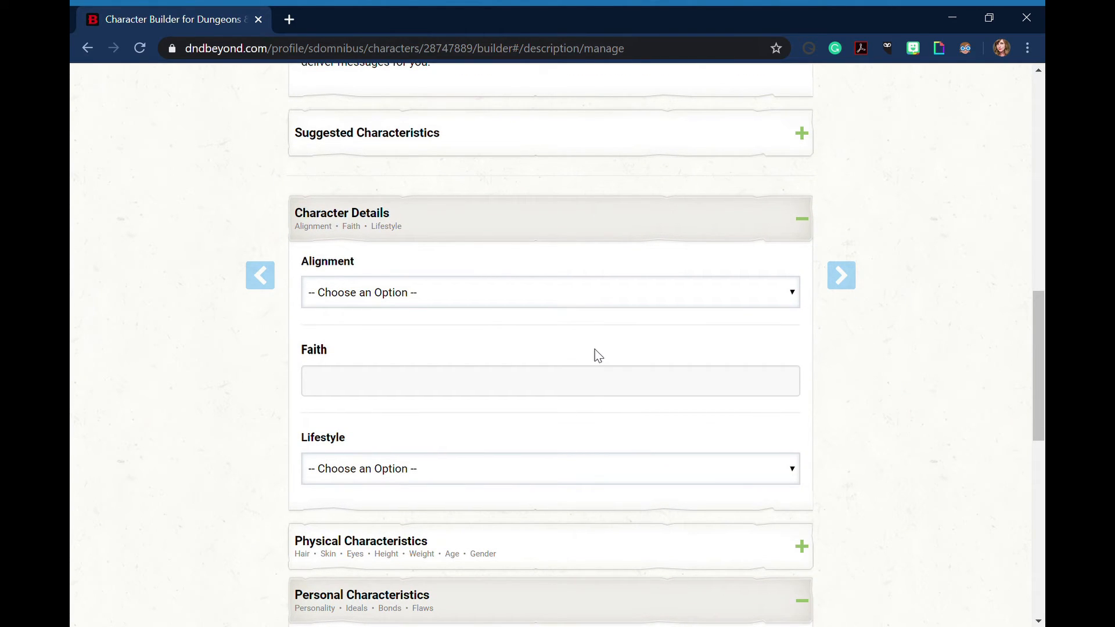
scroll(599, 355, "down", 1)
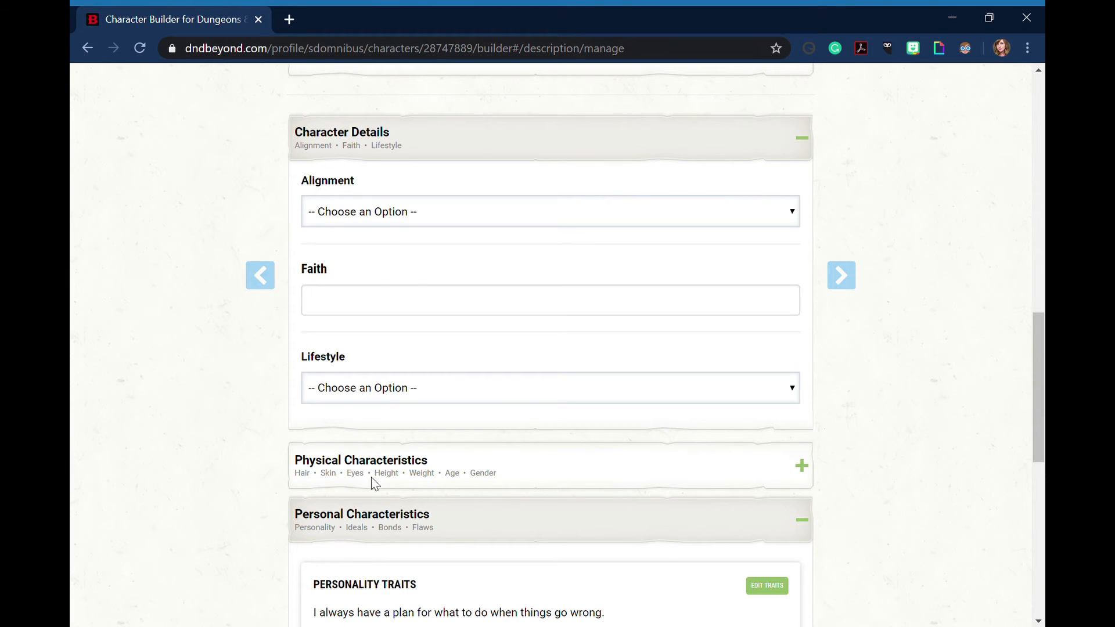
left_click(359, 496)
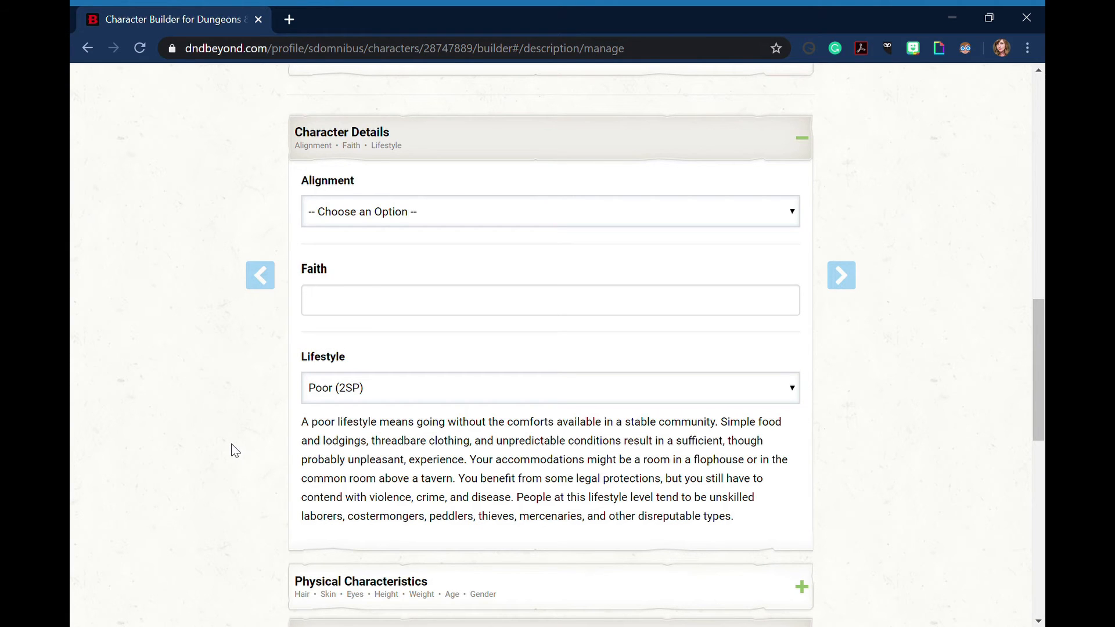
Expand Physical Characteristics, look through its hair, skin, eyes, height, weight, age and gender fields, and collapse it along with Personal Characteristics
scroll(235, 451, "down", 3)
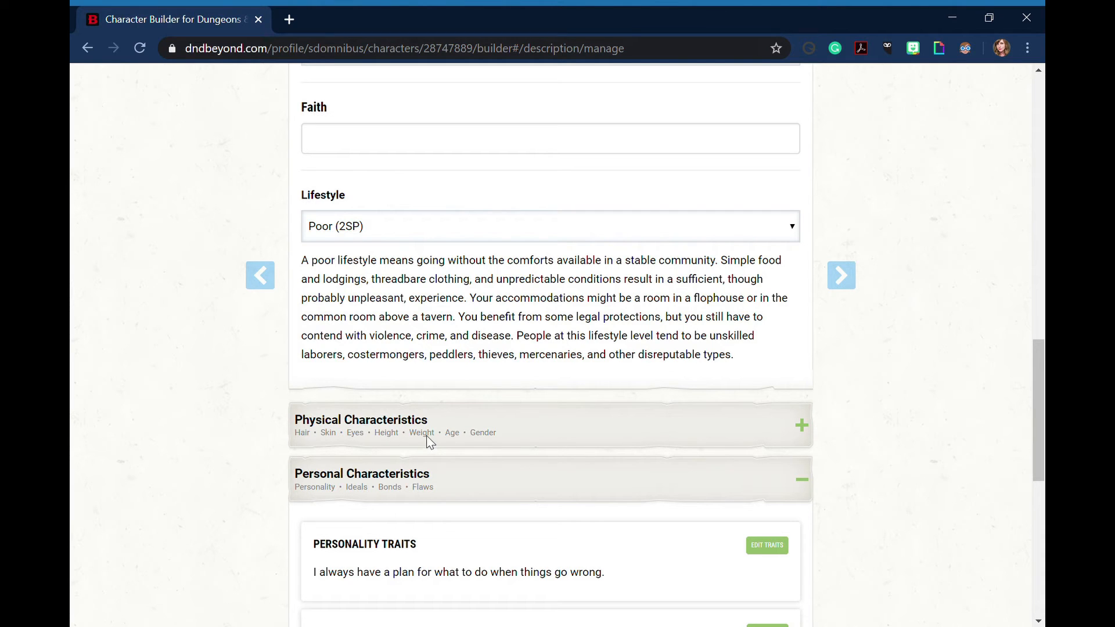
scroll(419, 369, "down", 1)
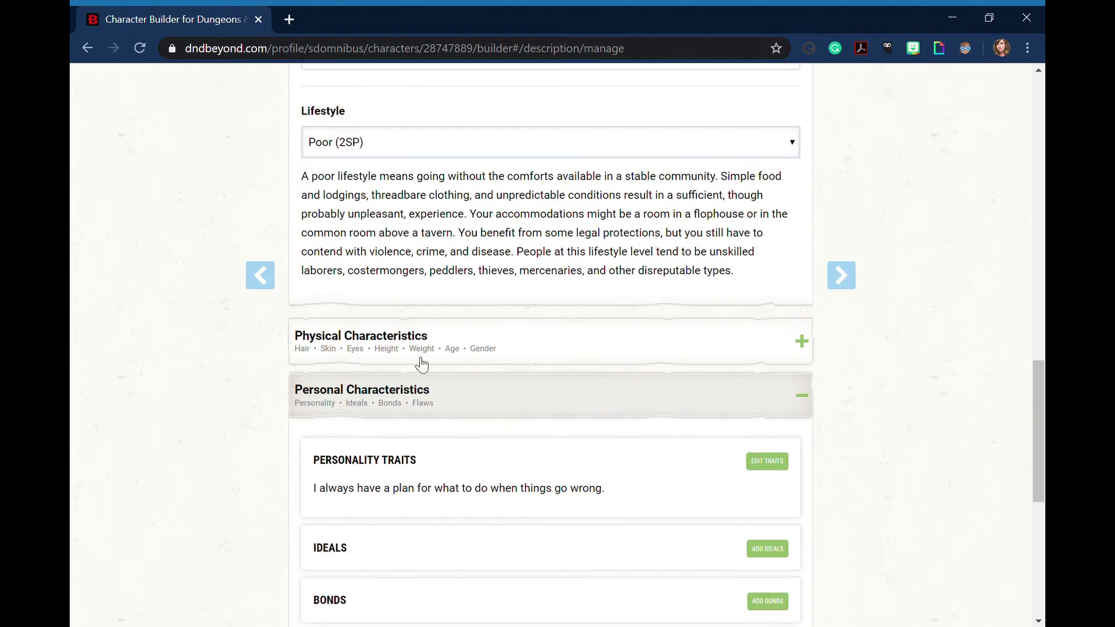
scroll(419, 370, "down", 1)
left_click(455, 275)
scroll(467, 329, "down", 2)
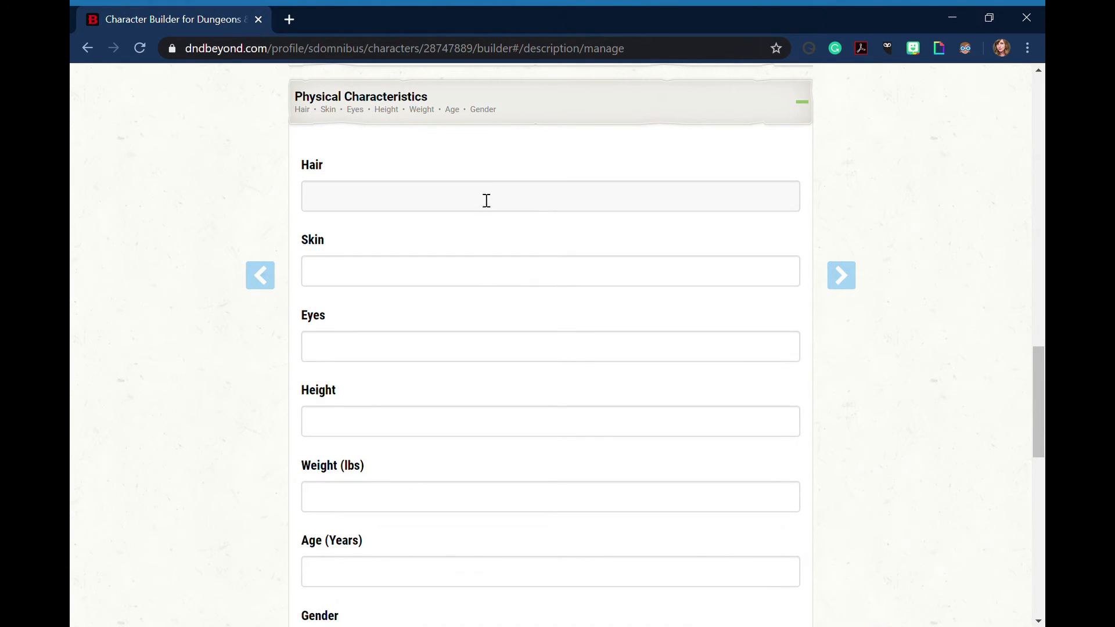
scroll(478, 314, "down", 1)
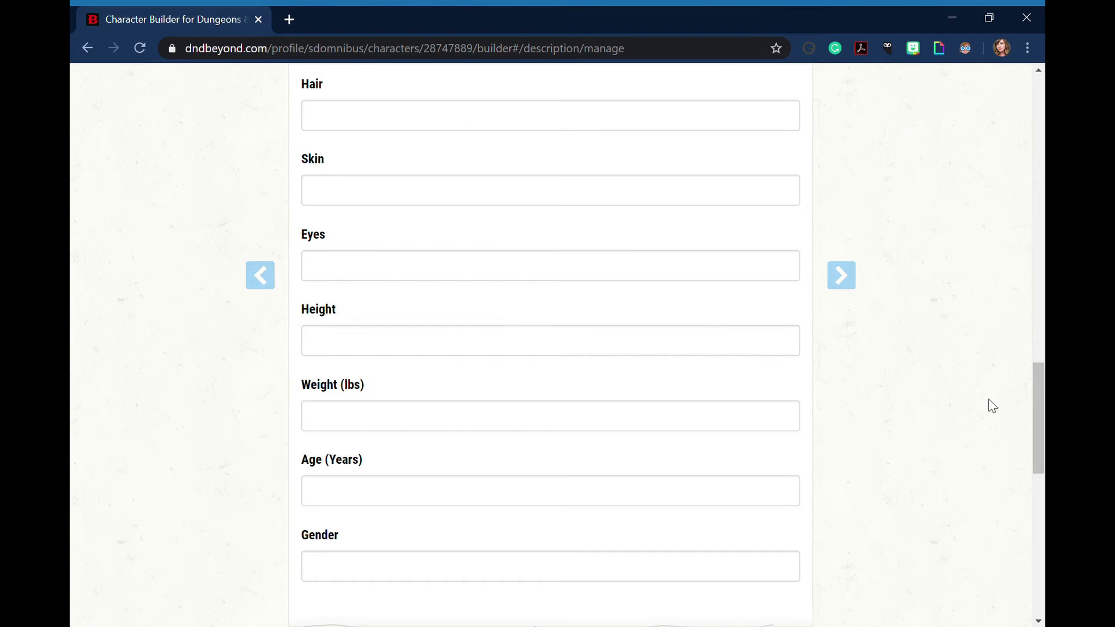
scroll(898, 349, "down", 1)
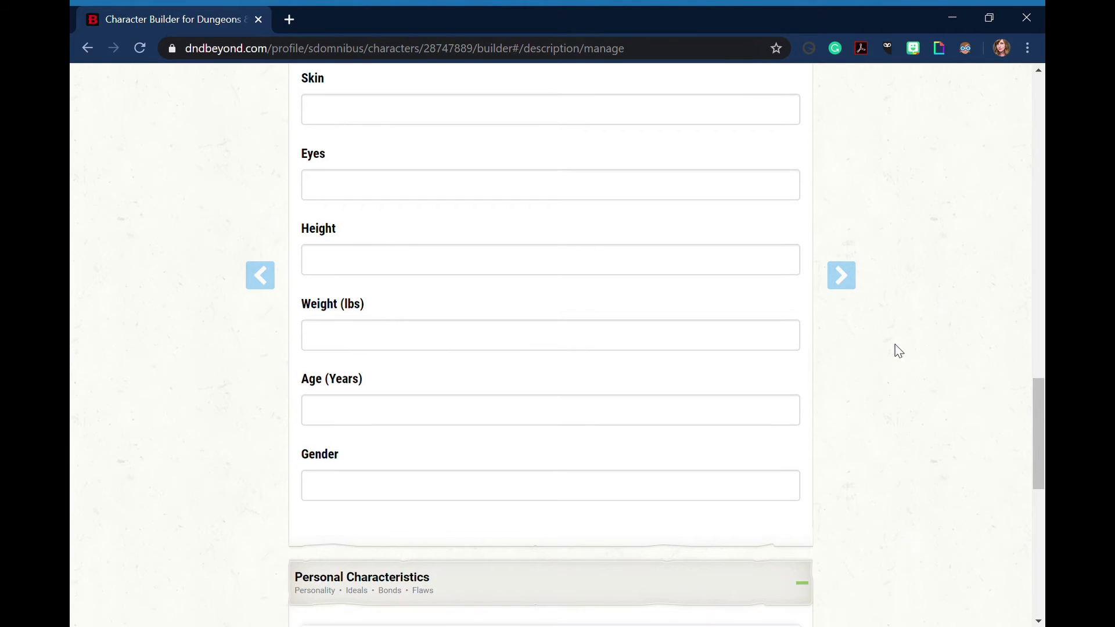
scroll(897, 349, "up", 1)
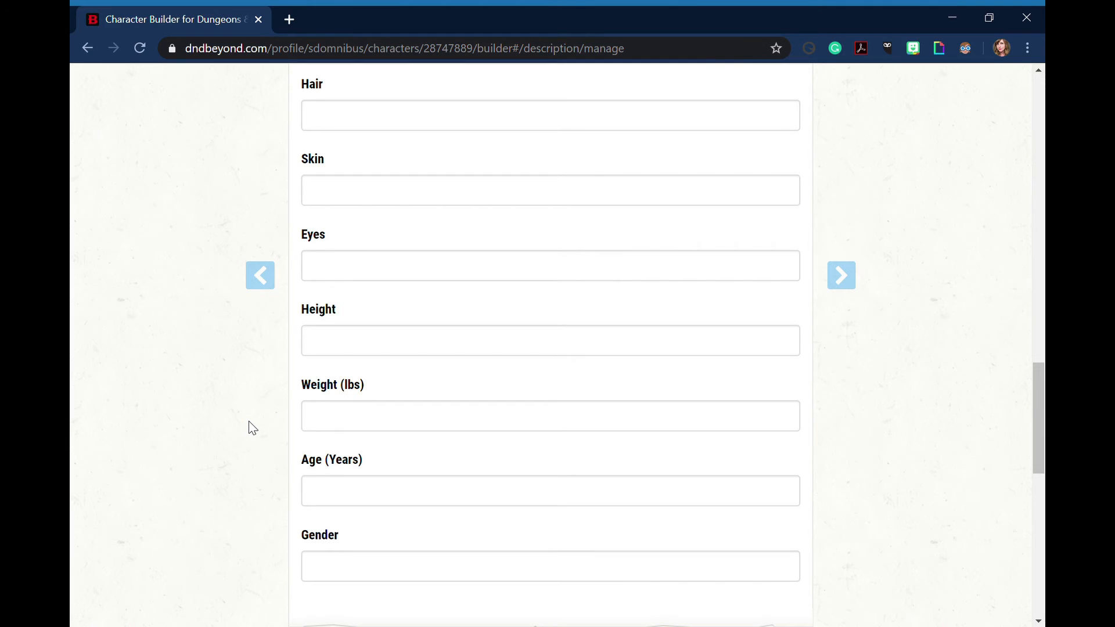
scroll(253, 429, "up", 5)
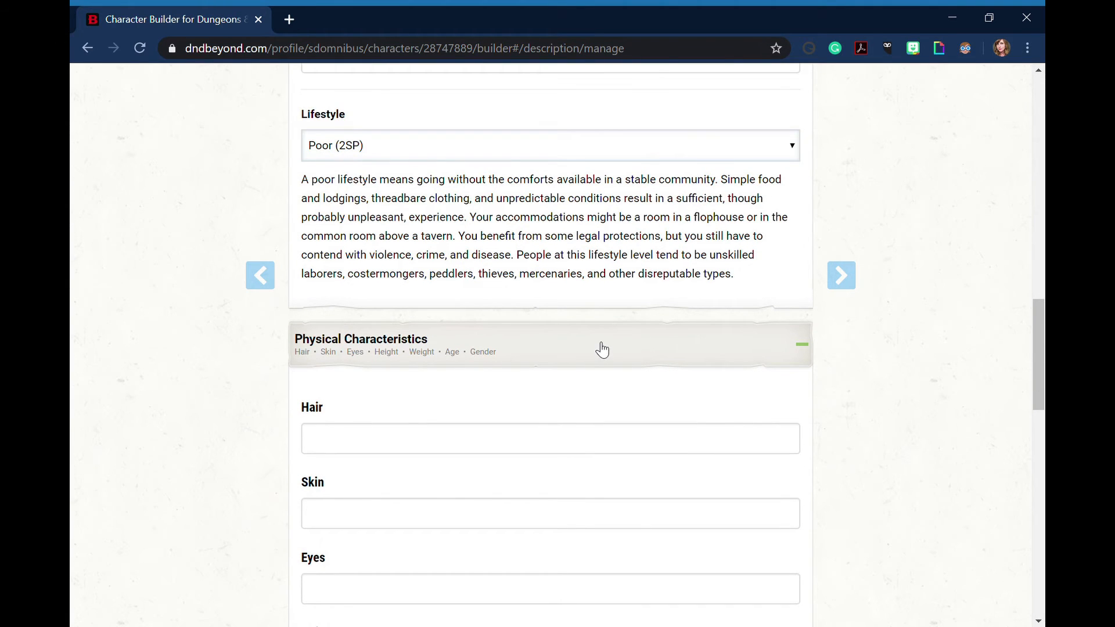
left_click(596, 351)
left_click(489, 401)
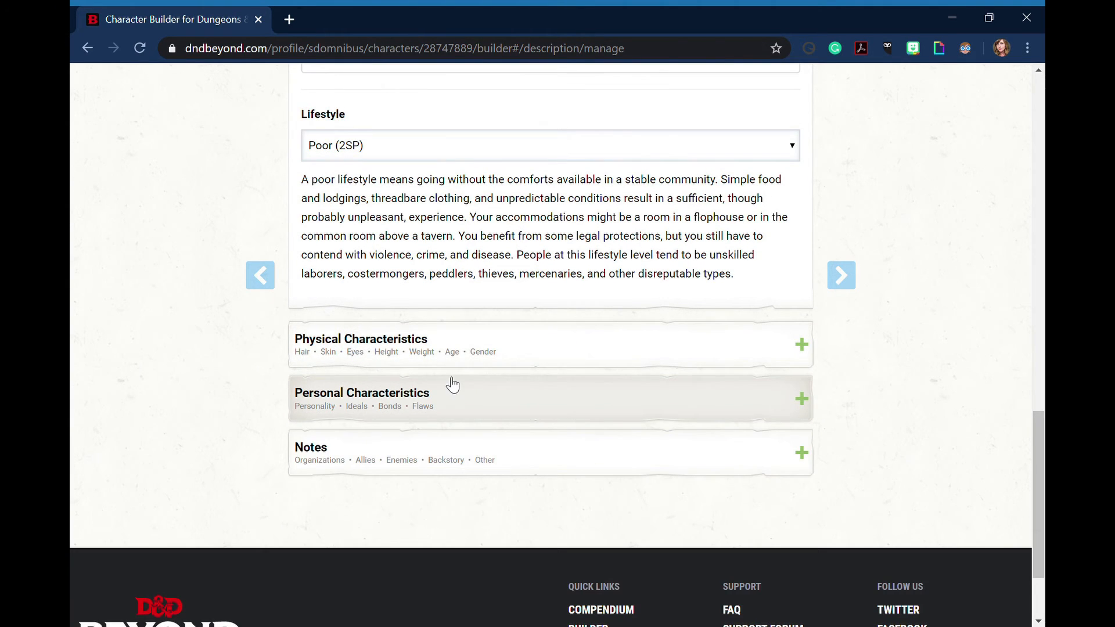
Continue past the Choose Equipment introduction to equipment management and choose starting equipment rather than gold
scroll(933, 363, "up", 14)
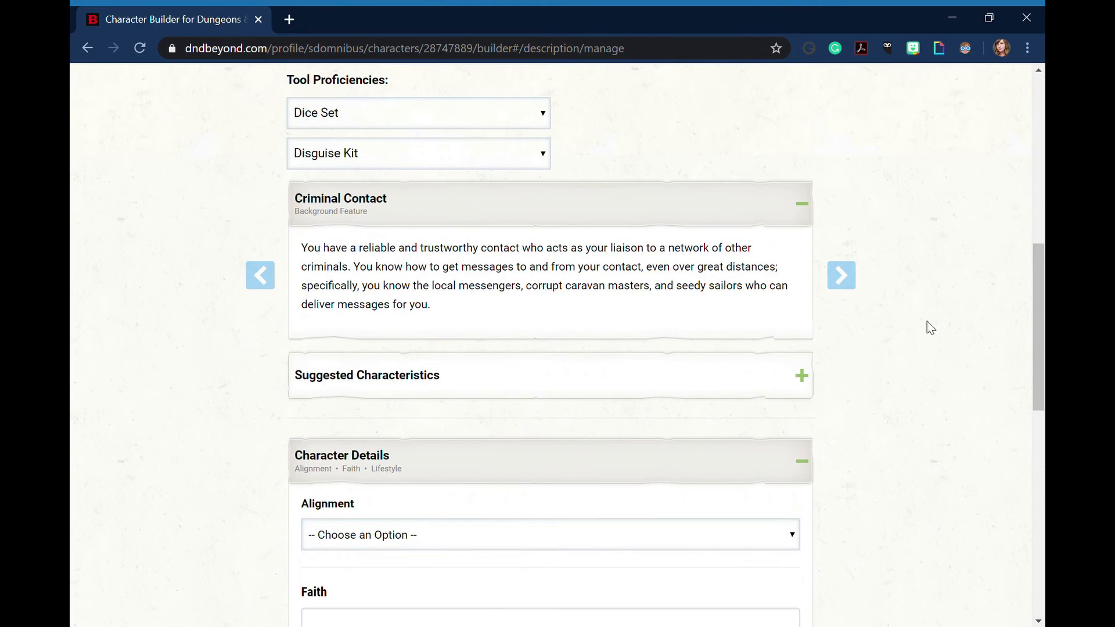
left_click(858, 282)
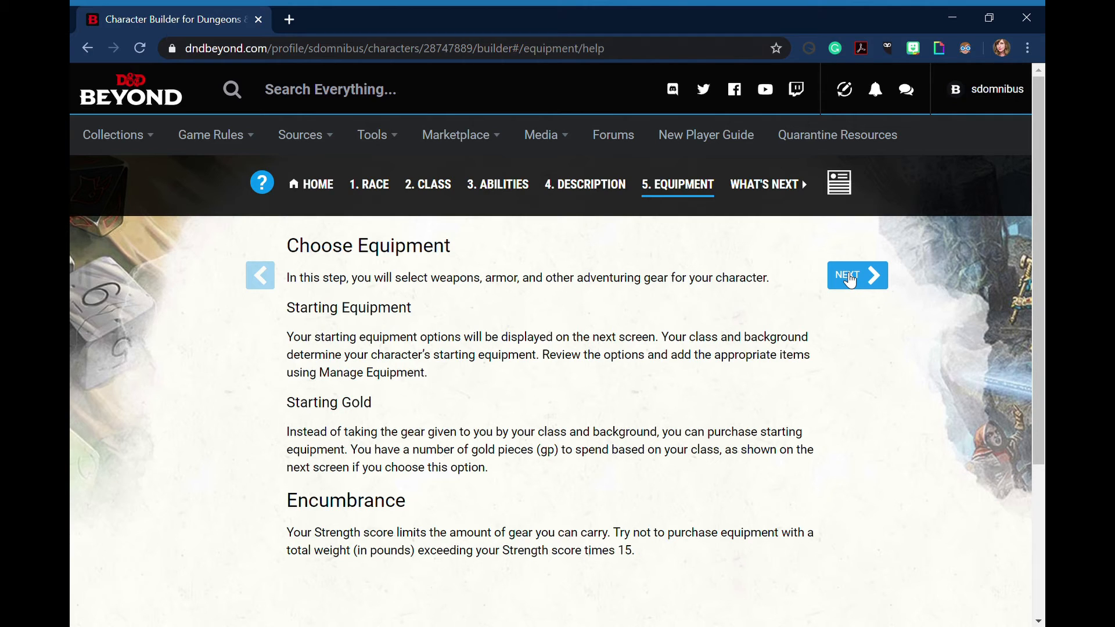
left_click(851, 281)
scroll(224, 368, "down", 1)
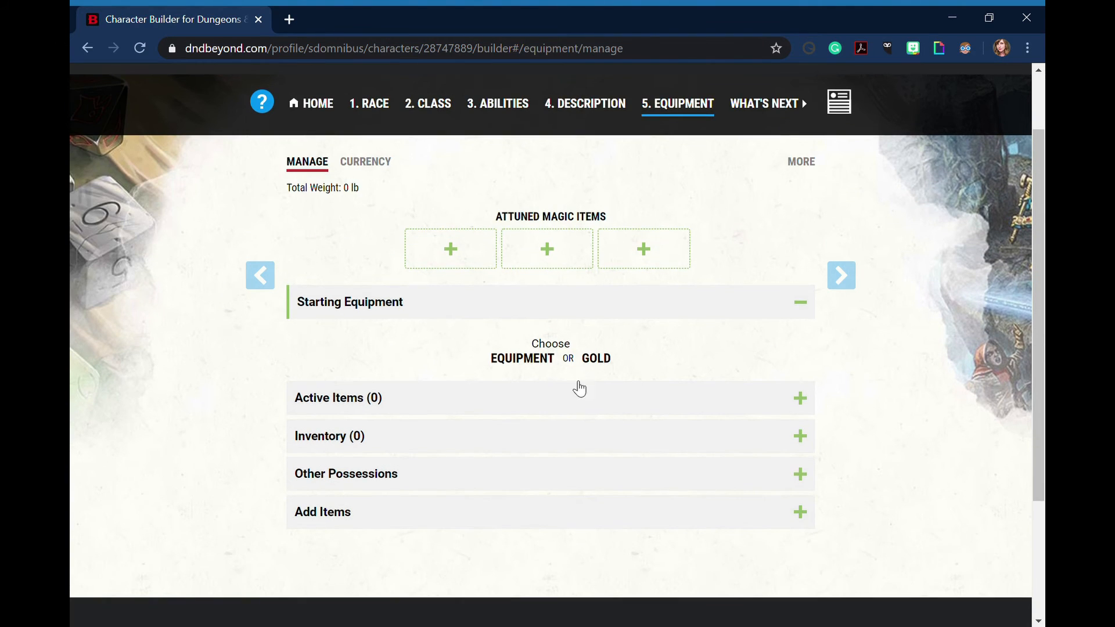
left_click(527, 364)
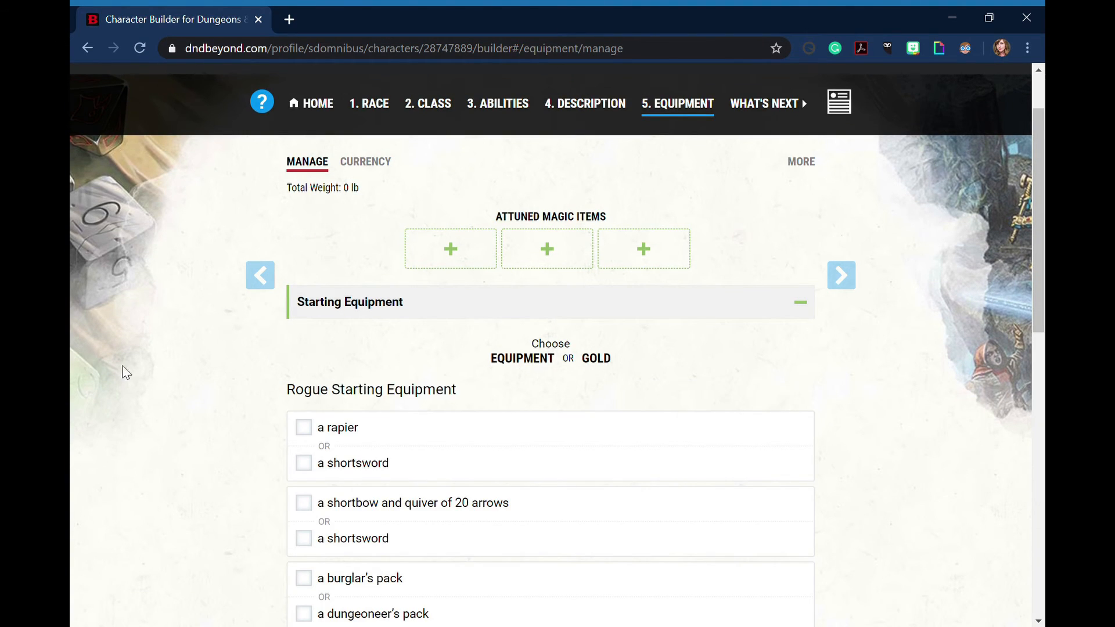
Select a rapier, a shortbow and quiver of 20 arrows, and a burglar's pack as the Rogue starting equipment
scroll(194, 376, "down", 2)
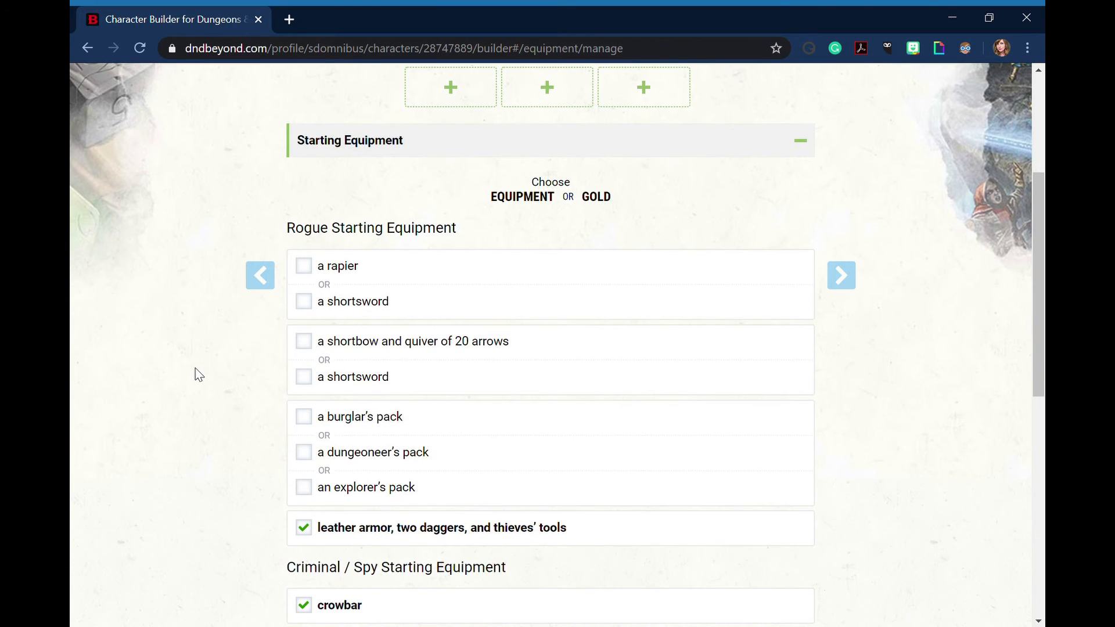
scroll(200, 375, "down", 1)
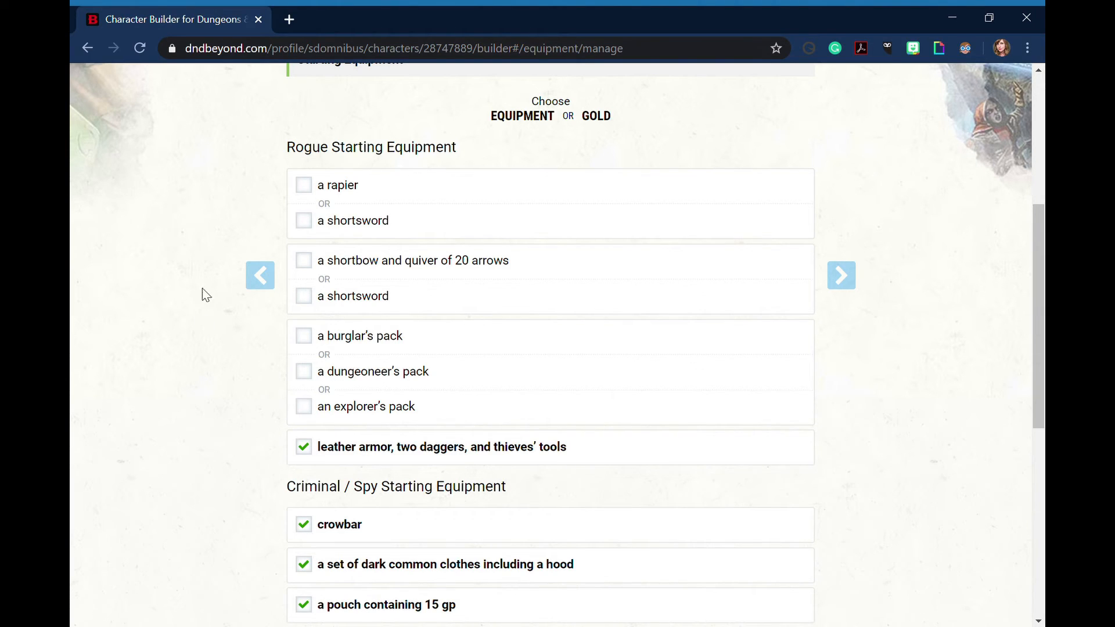
left_click(305, 186)
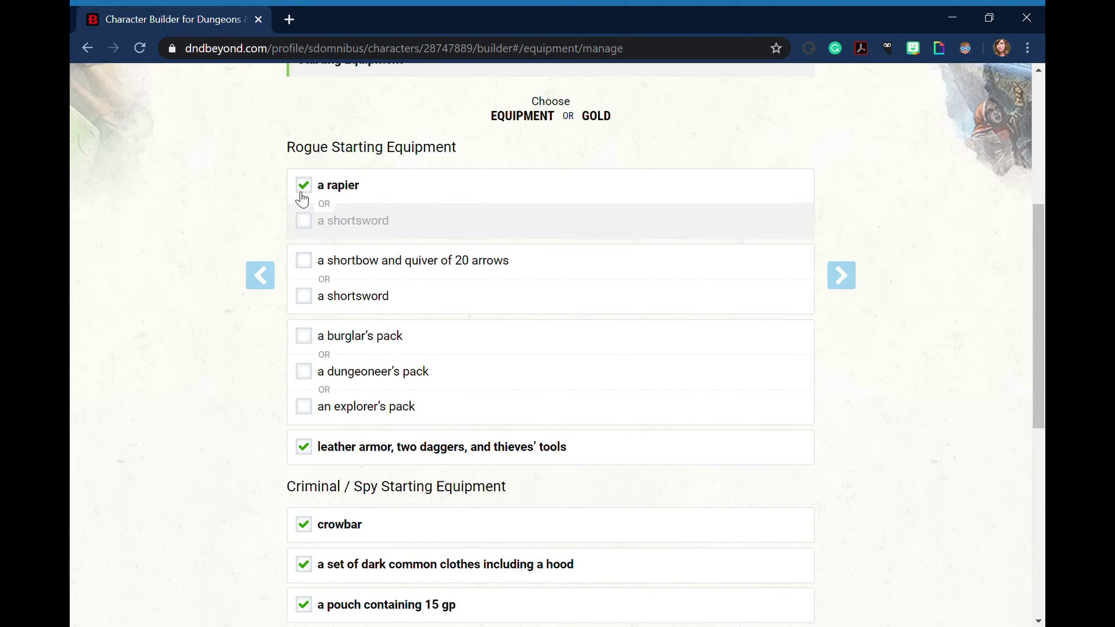
left_click(305, 261)
scroll(284, 307, "down", 2)
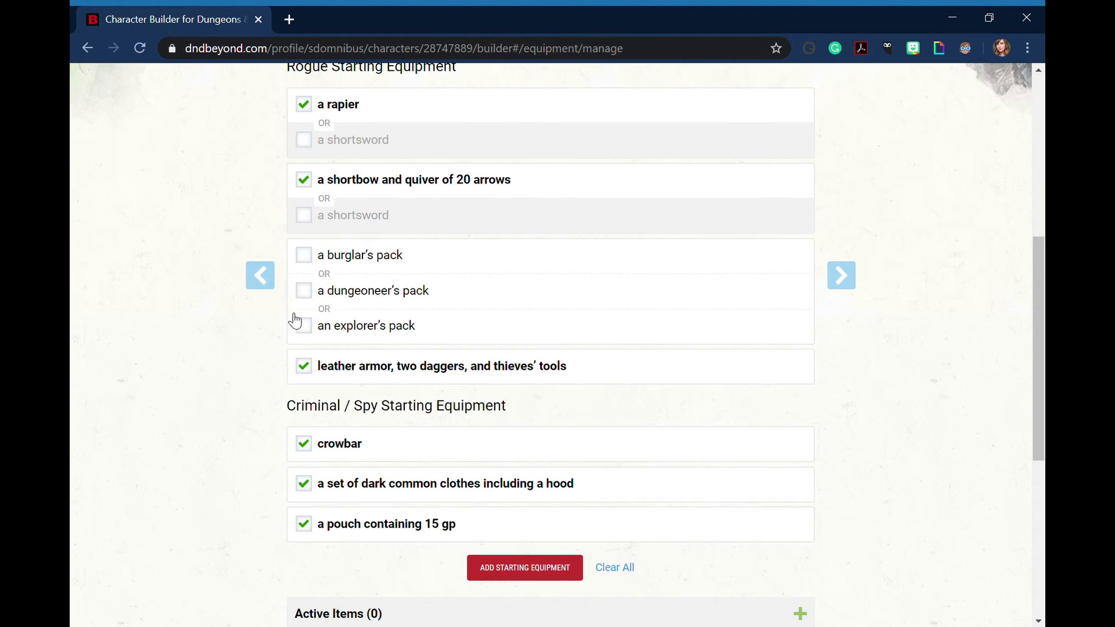
left_click(305, 256)
scroll(218, 380, "down", 2)
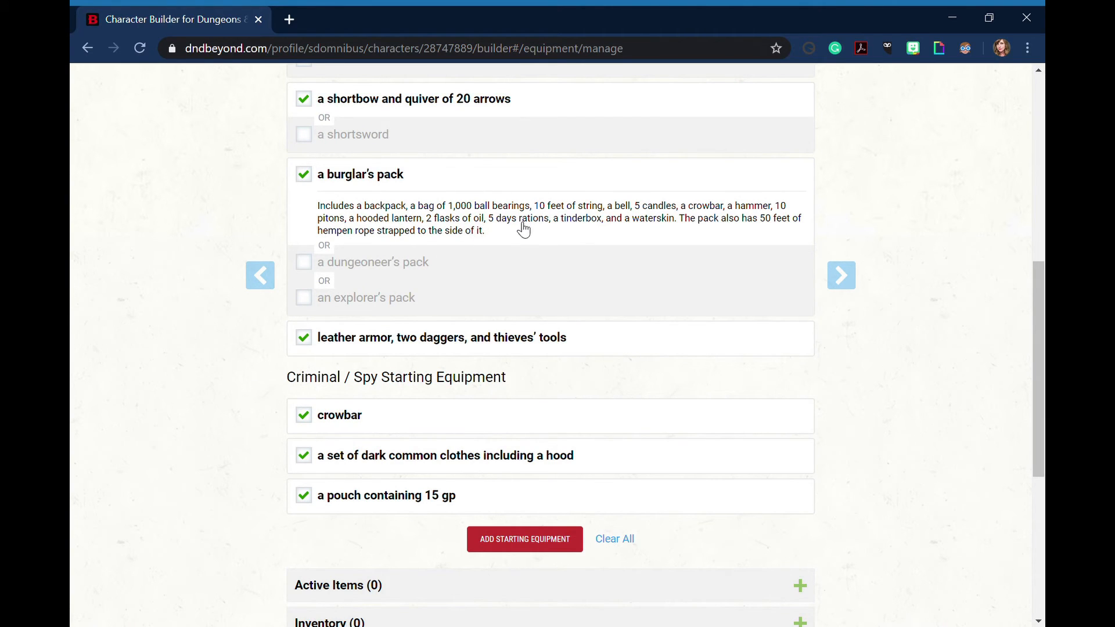
Try the dungeoneer's pack as the alternative and return the selection to the burglar's pack
left_click(307, 268)
left_click(312, 180)
scroll(207, 289, "up", 4)
scroll(208, 289, "up", 1)
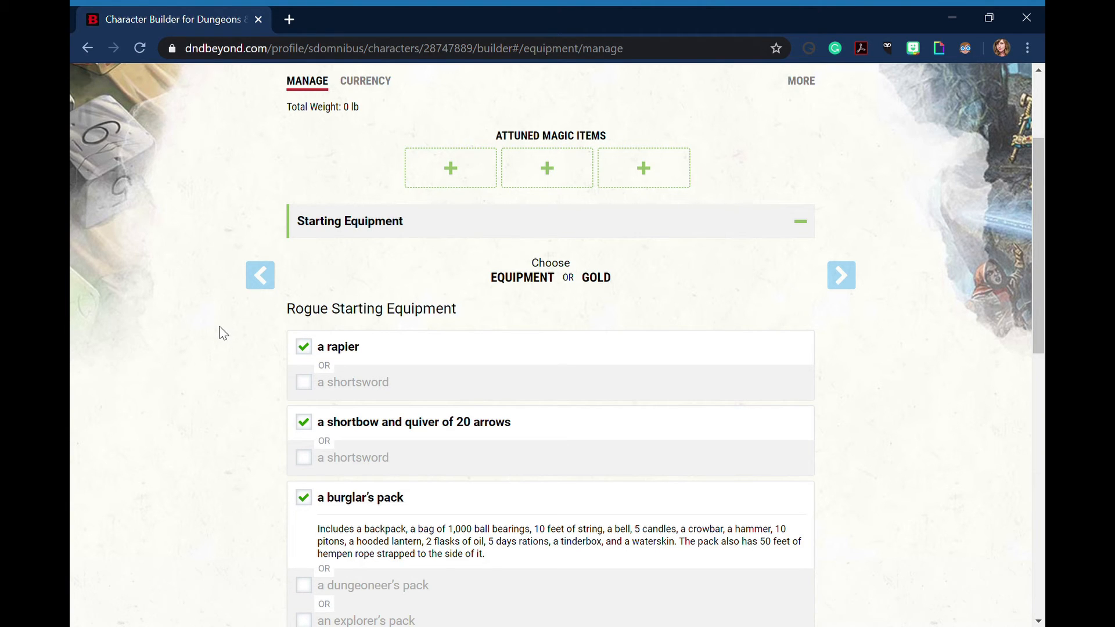
Review the chosen Rogue and Criminal / Spy items and add the starting equipment to the inventory
scroll(220, 328, "down", 1)
scroll(224, 335, "down", 3)
scroll(180, 349, "down", 1)
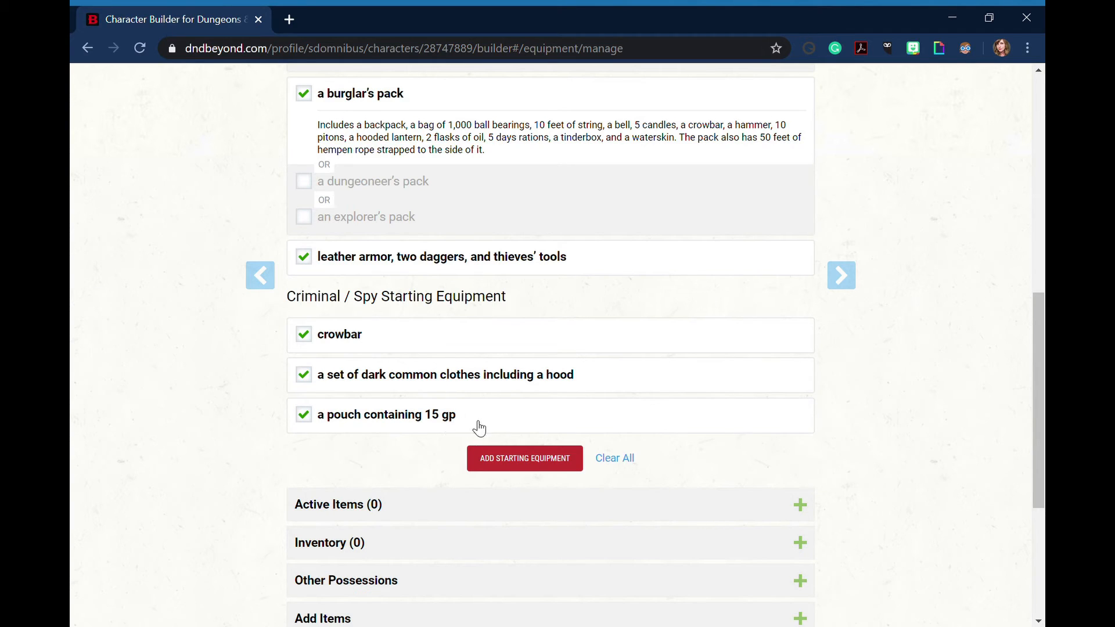
left_click(521, 461)
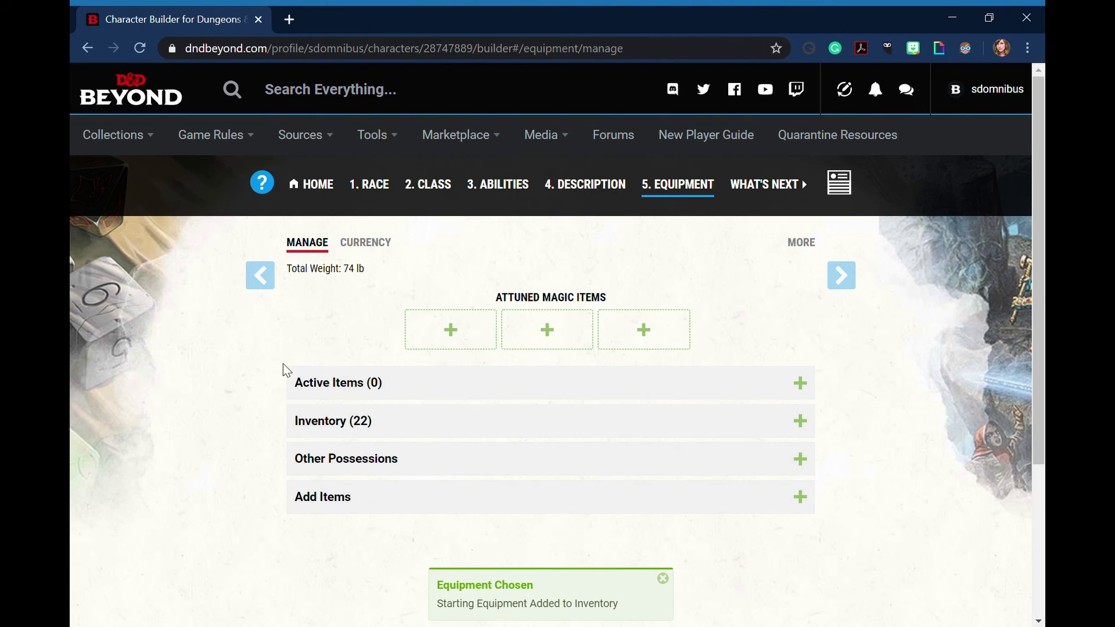
Expand the inventory, put the arrows in use and wield the first dagger
left_click(367, 426)
scroll(217, 424, "down", 3)
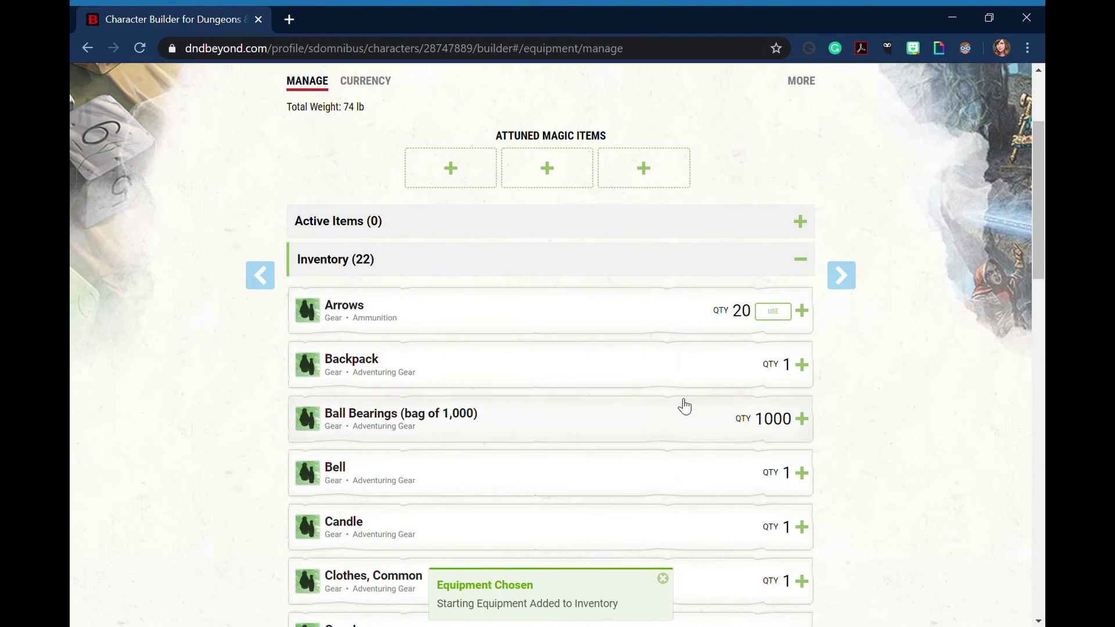
left_click(773, 312)
scroll(678, 336, "down", 4)
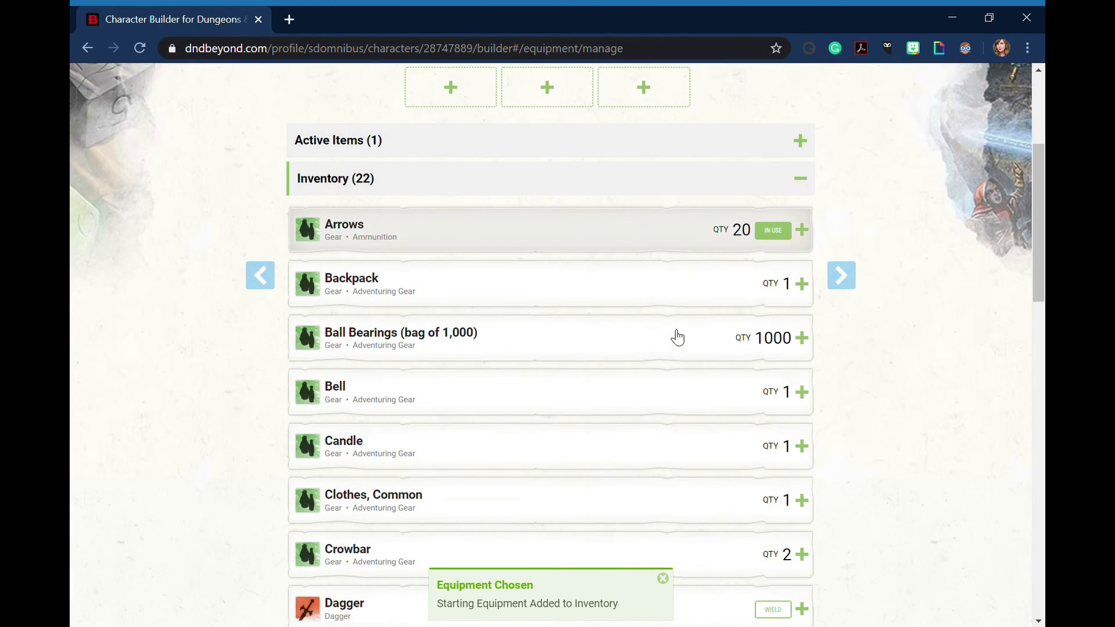
left_click(772, 449)
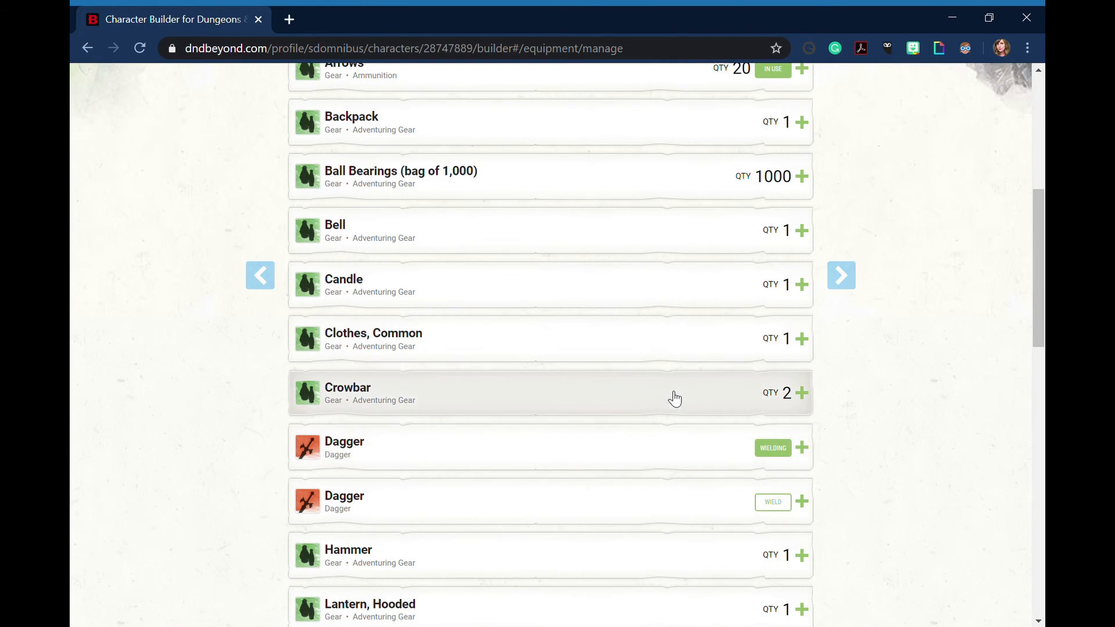
Wear the leather armor and wield the rapier and the shortbow
scroll(672, 396, "down", 4)
left_click(770, 427)
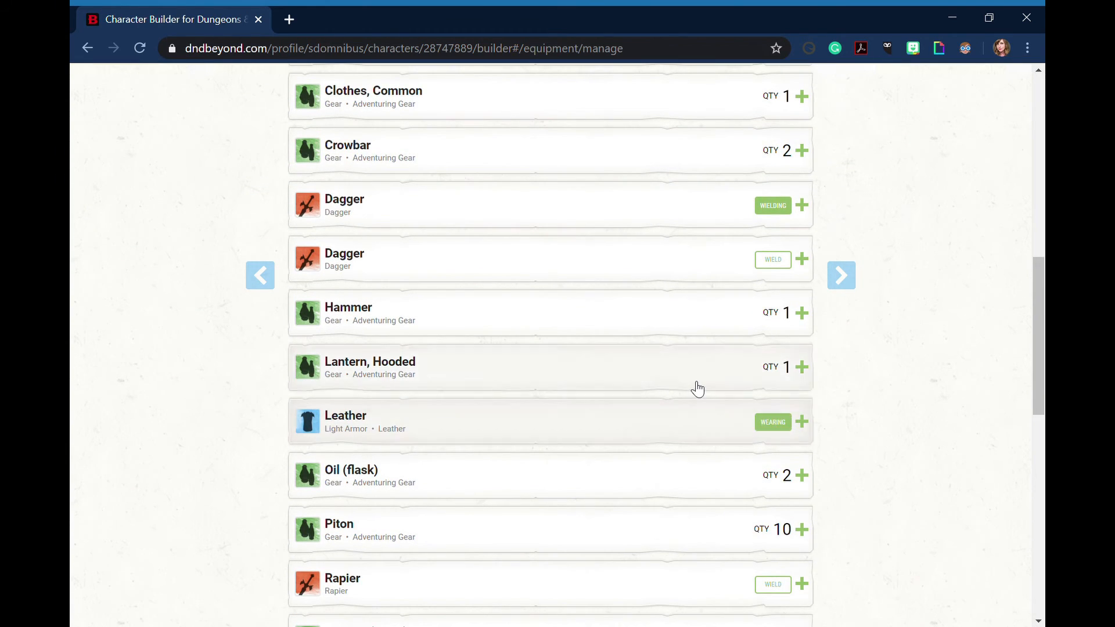
scroll(697, 389, "down", 2)
scroll(697, 390, "down", 2)
left_click(774, 423)
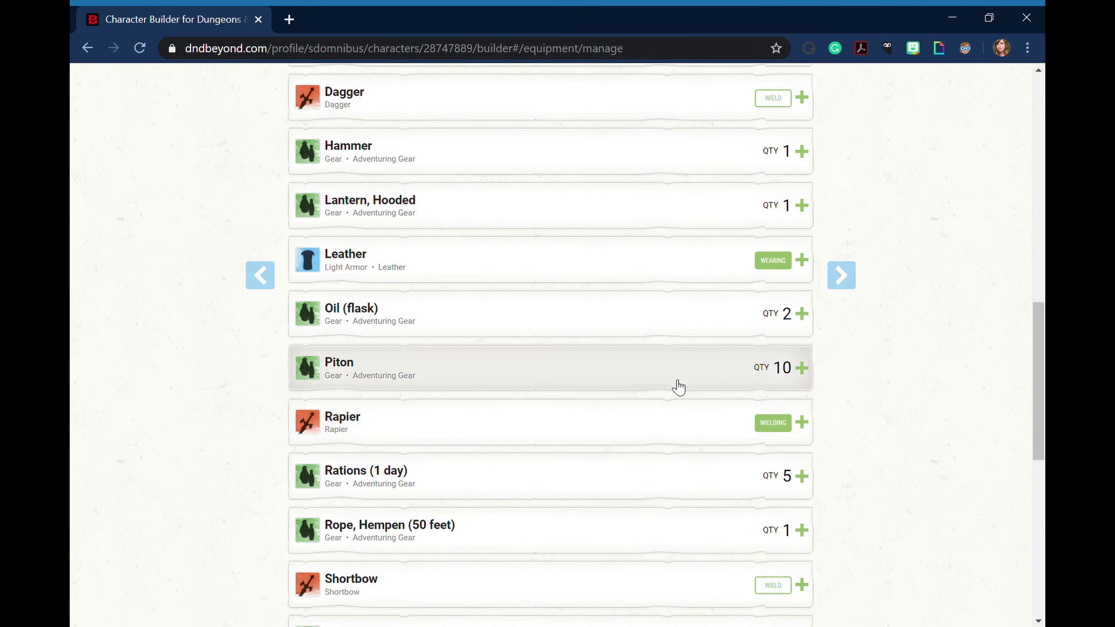
scroll(678, 386, "down", 2)
left_click(776, 503)
scroll(620, 360, "down", 4)
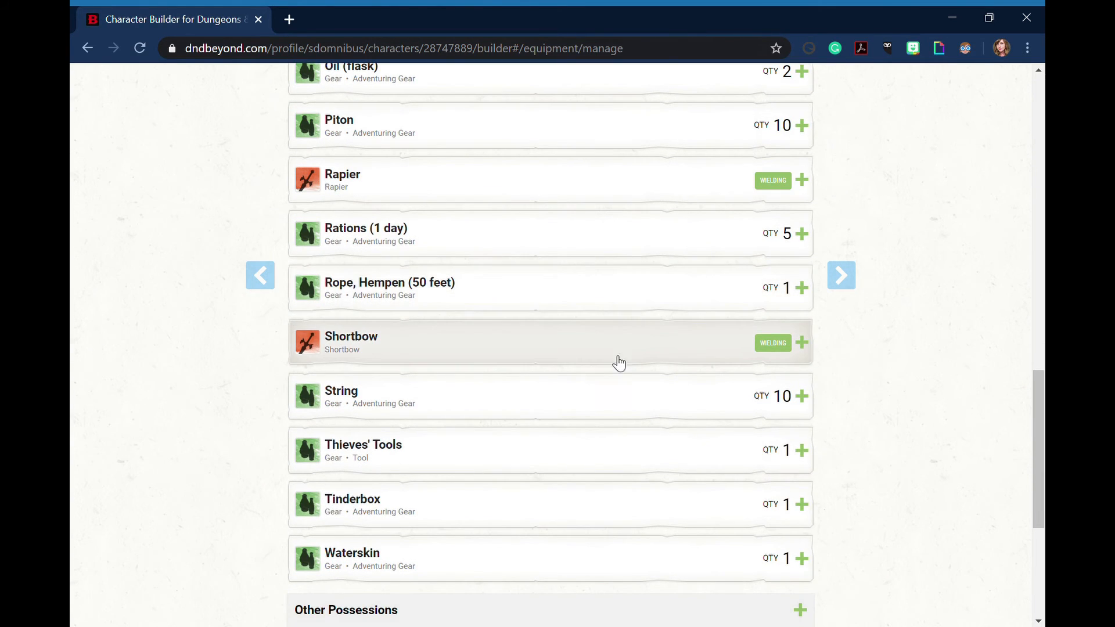
Wield the second dagger alongside the first and review which inventory items are equipped
scroll(619, 357, "up", 1)
scroll(619, 356, "up", 9)
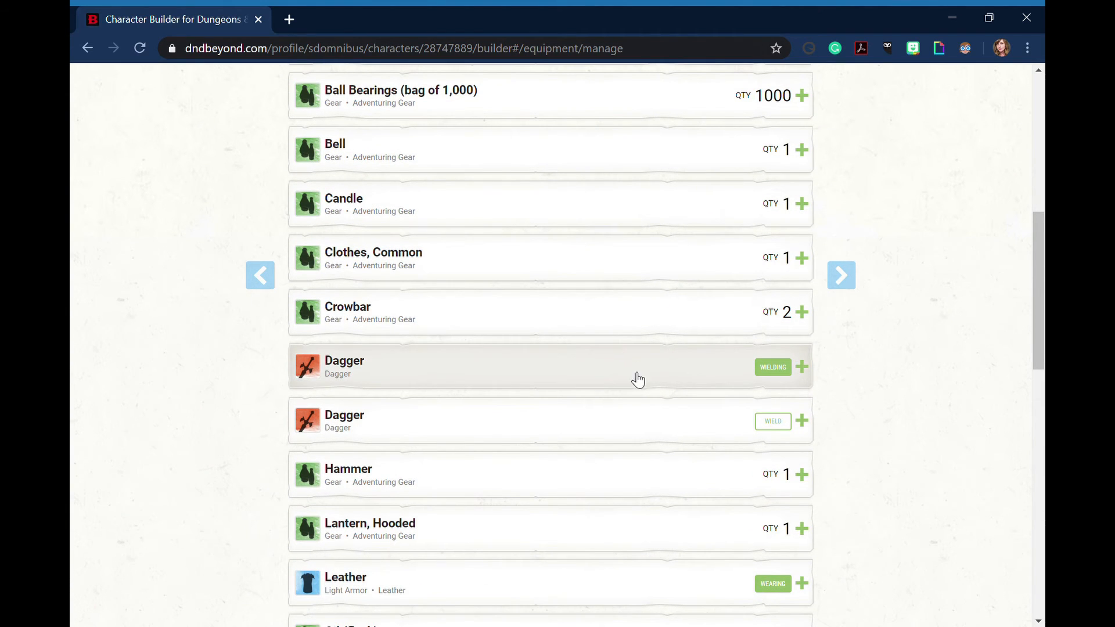
left_click(775, 423)
left_click(783, 369)
left_click(777, 369)
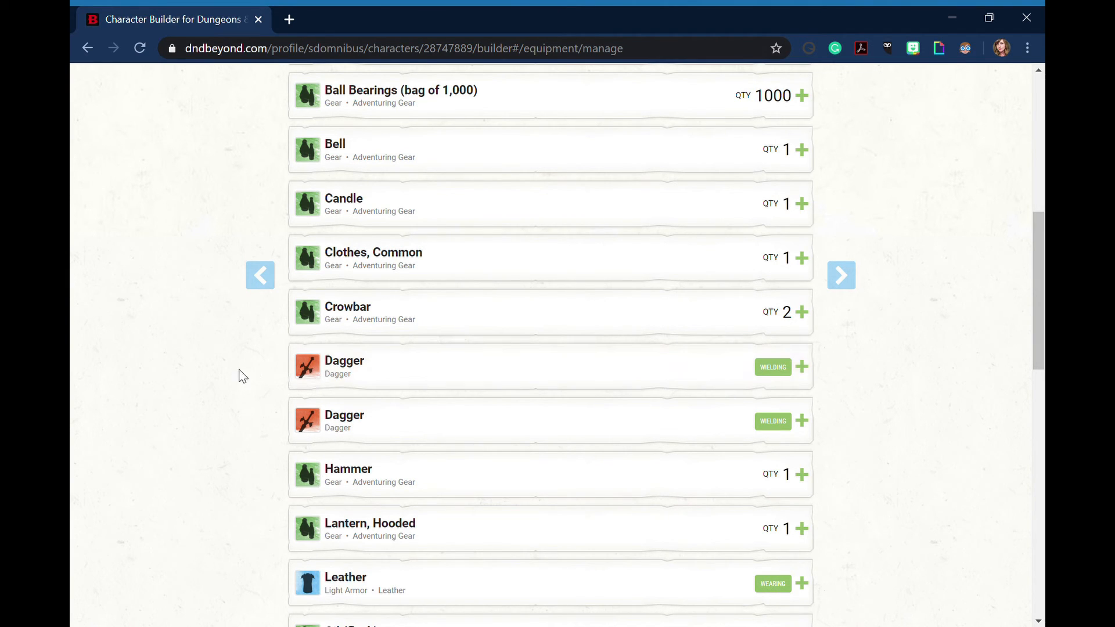
scroll(238, 378, "up", 3)
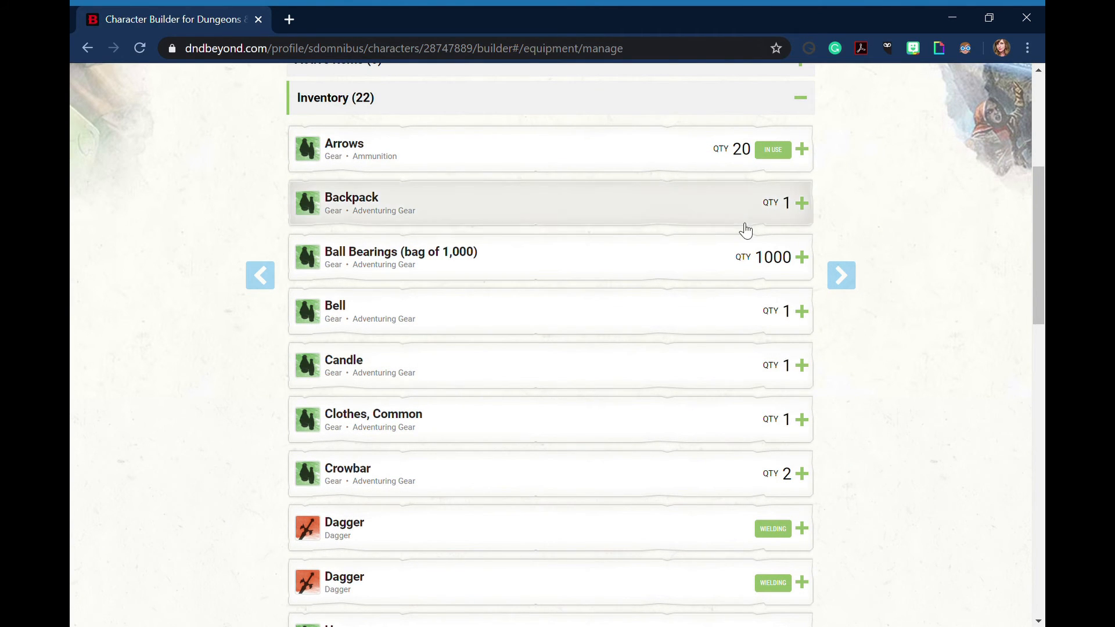
scroll(735, 206, "down", 3)
scroll(735, 229, "down", 6)
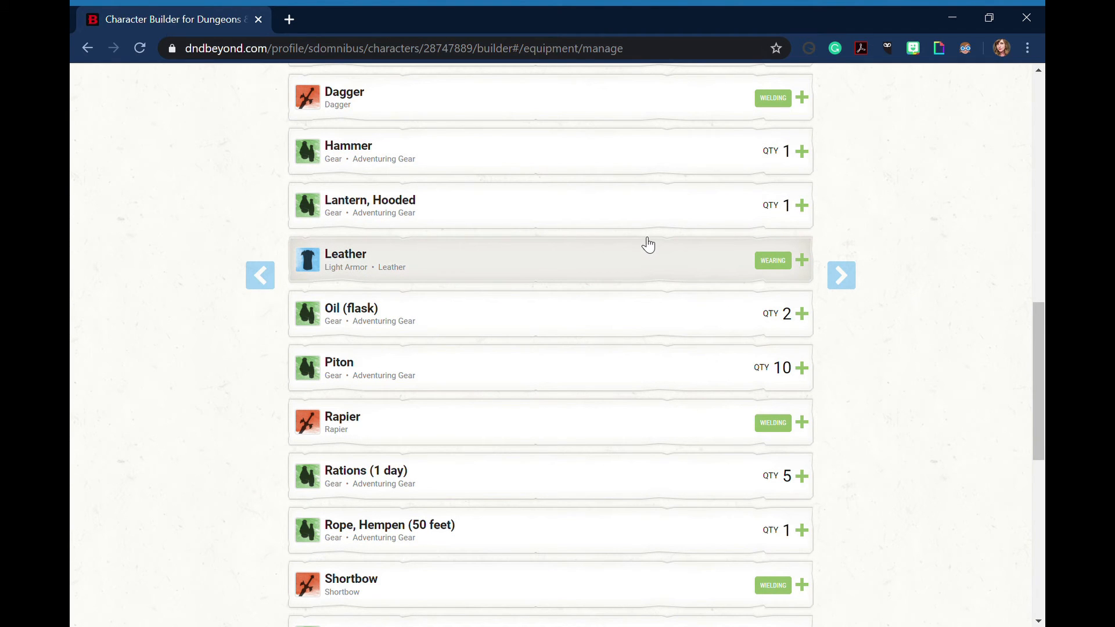
scroll(643, 242, "up", 1)
scroll(644, 249, "up", 11)
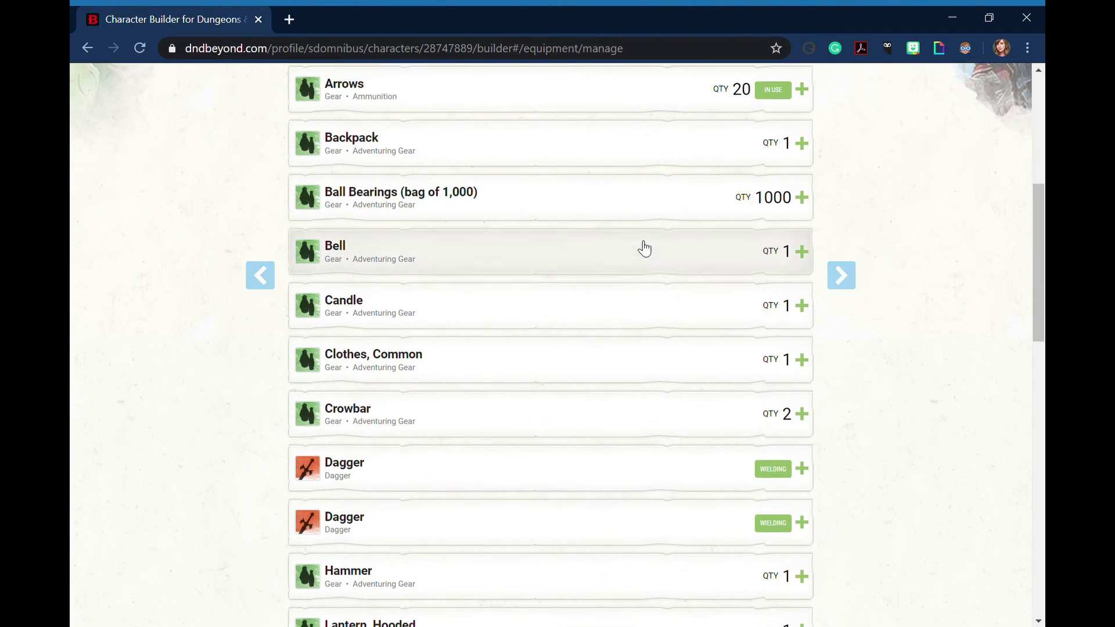
Collapse the inventory list, advance past the equipment stage of the builder and view the finished character sheet
left_click(628, 267)
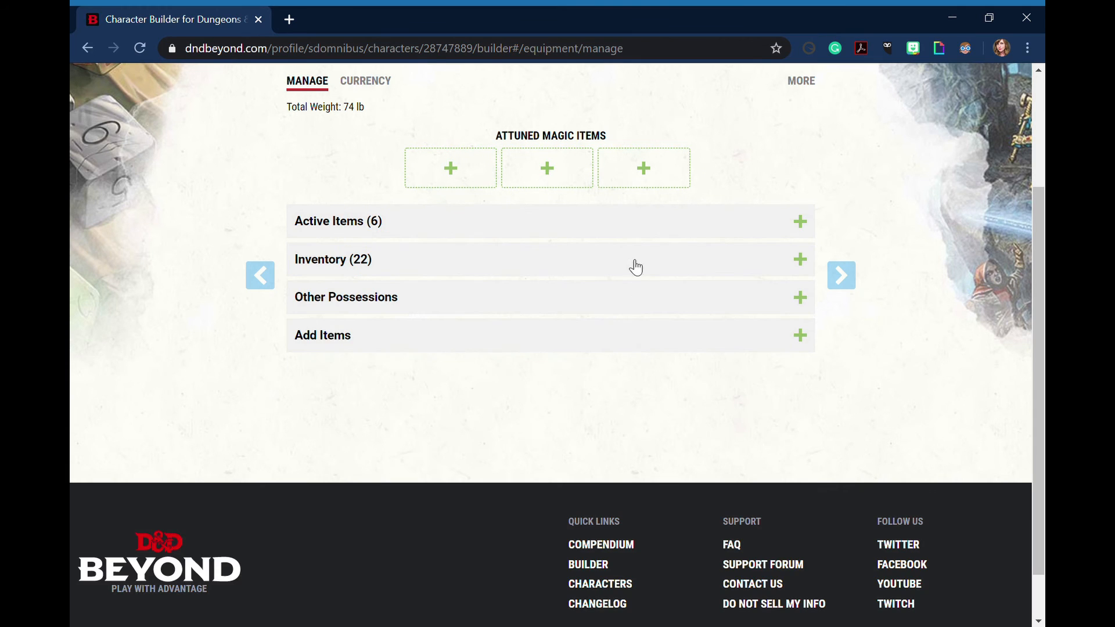
scroll(641, 258, "up", 1)
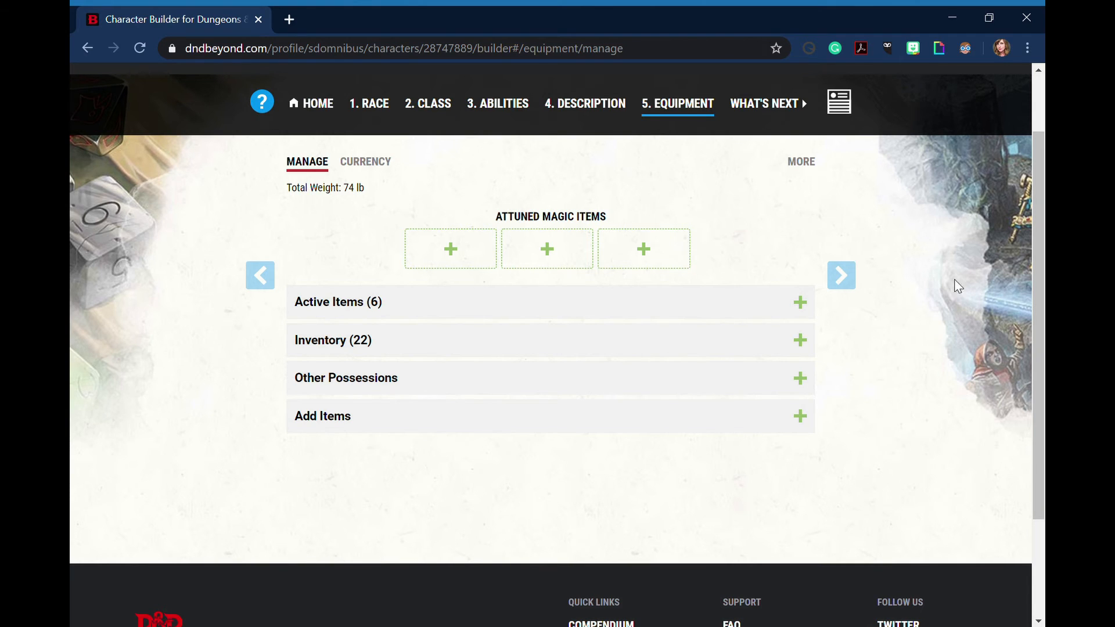
left_click(851, 285)
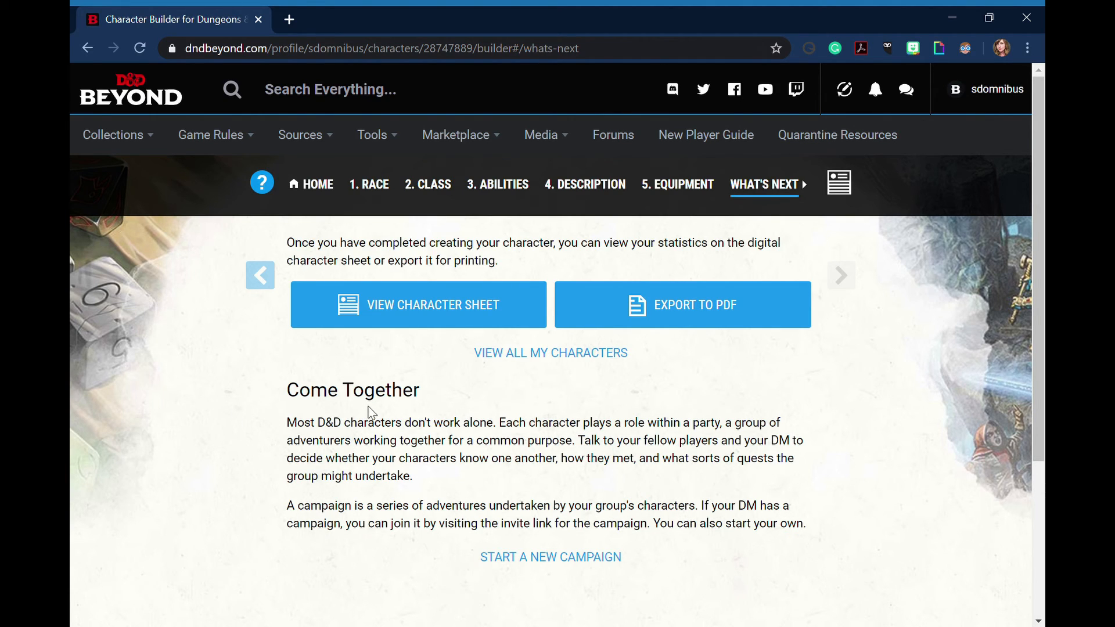
left_click(410, 313)
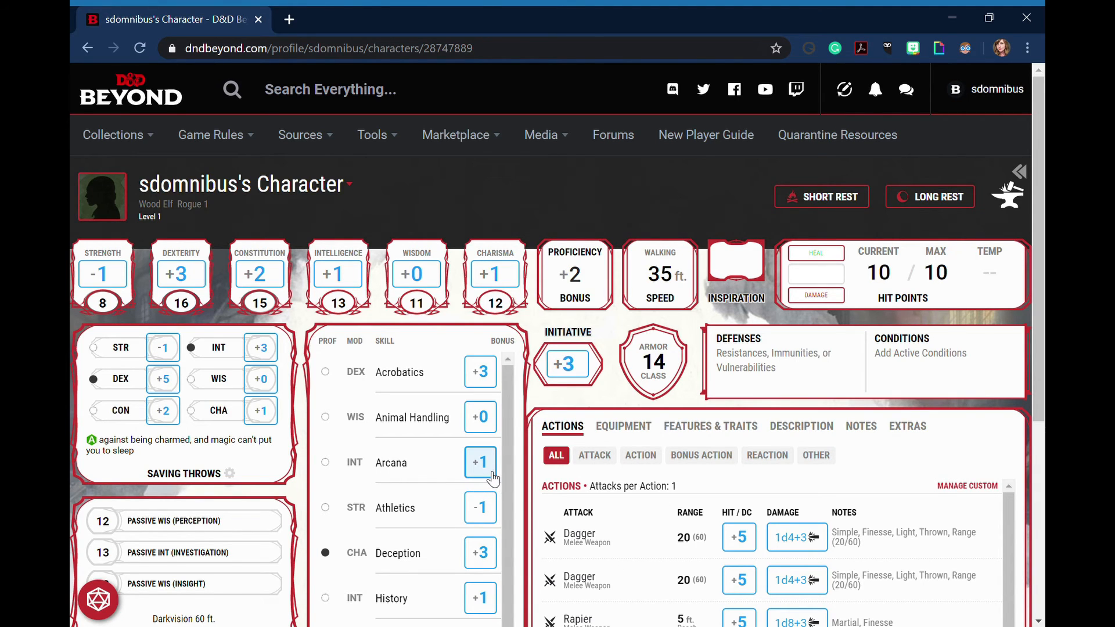
Examine the character sheet's skills, senses, proficiencies, hit points and the weapon attacks and actions available in combat
scroll(463, 473, "down", 3)
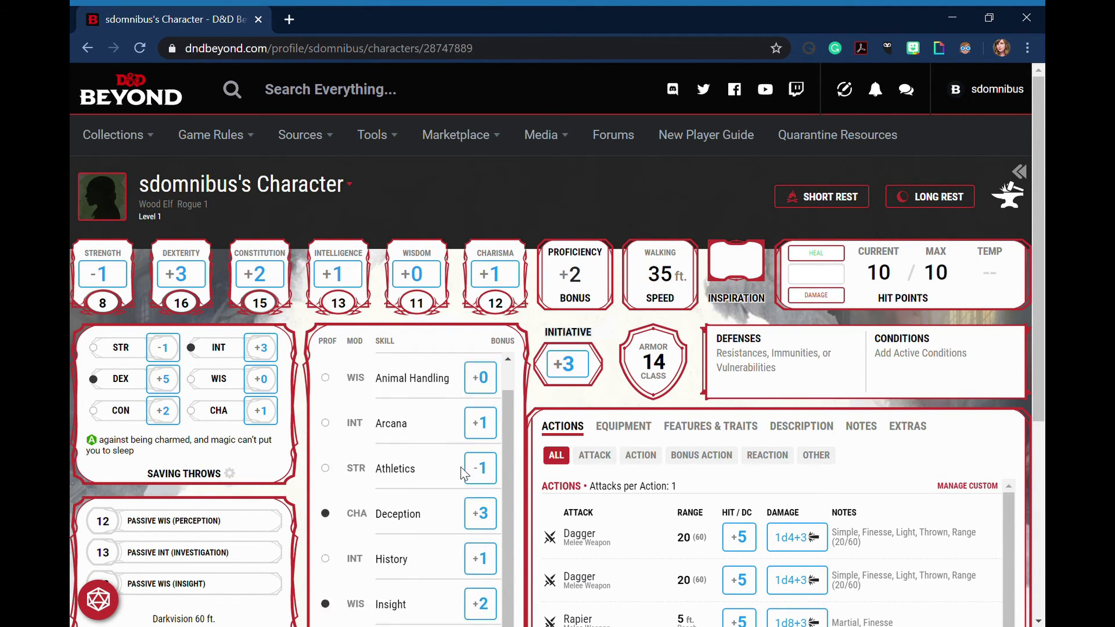
scroll(451, 491, "down", 2)
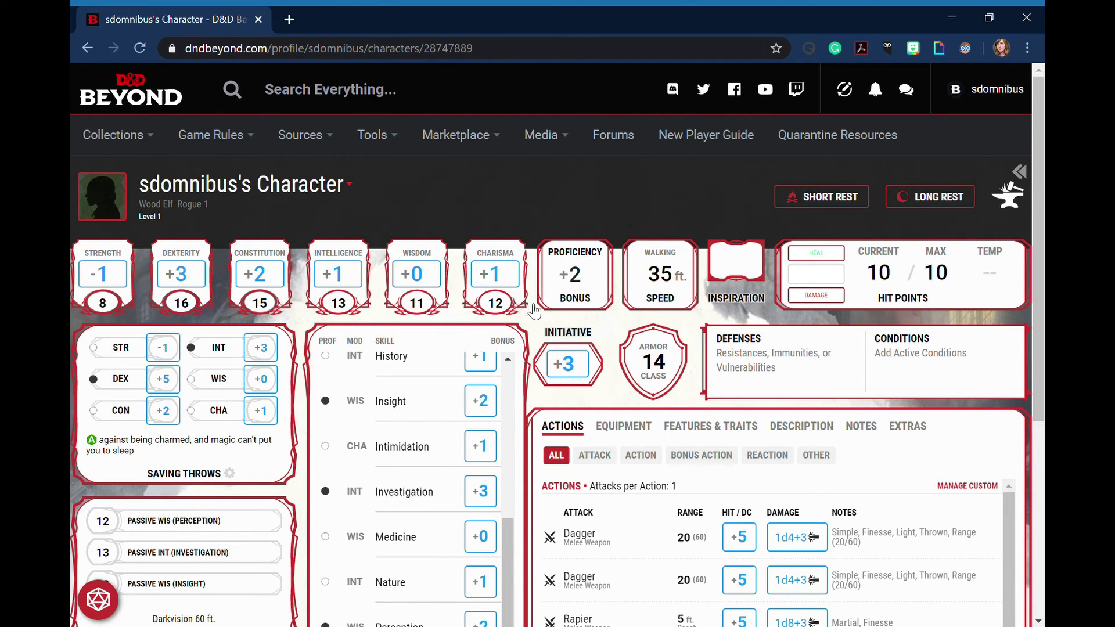
scroll(535, 325, "down", 3)
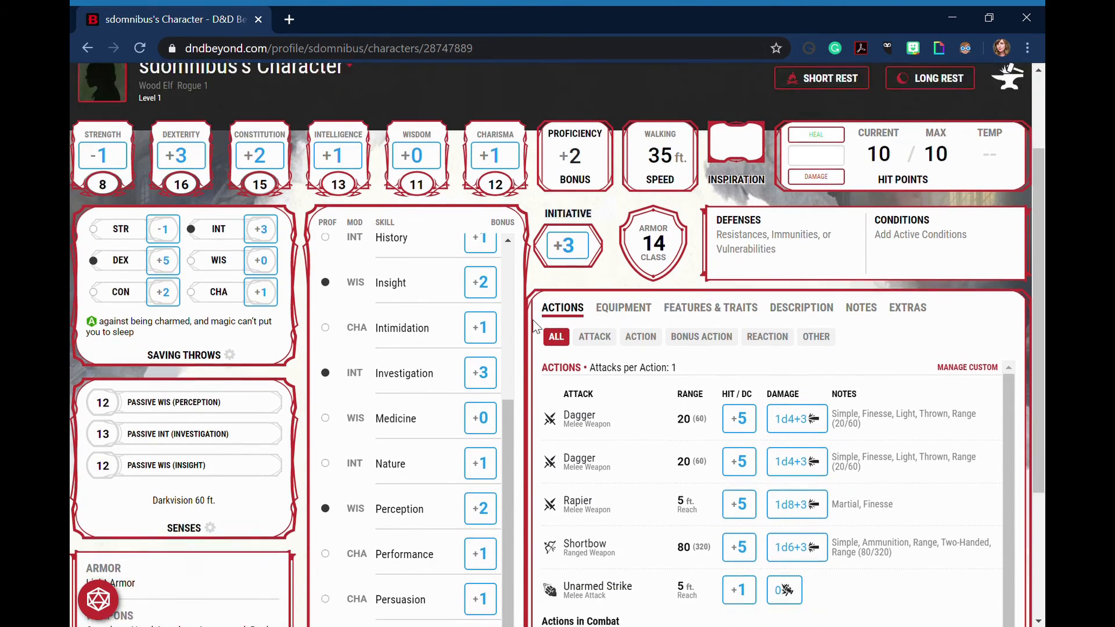
scroll(535, 325, "down", 1)
scroll(424, 334, "down", 1)
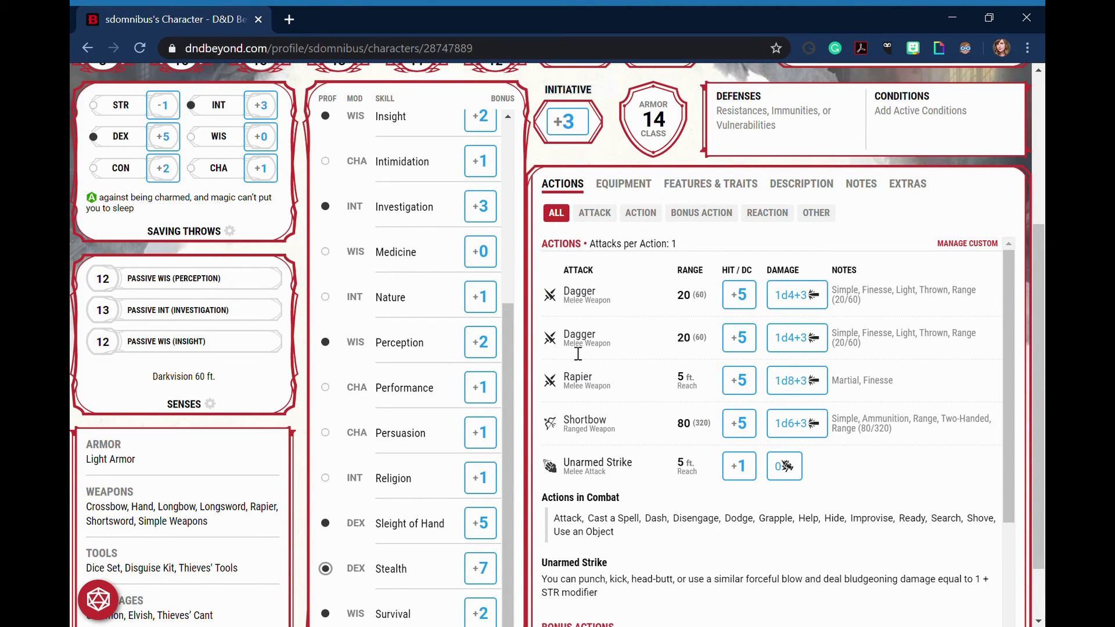
scroll(578, 354, "up", 2)
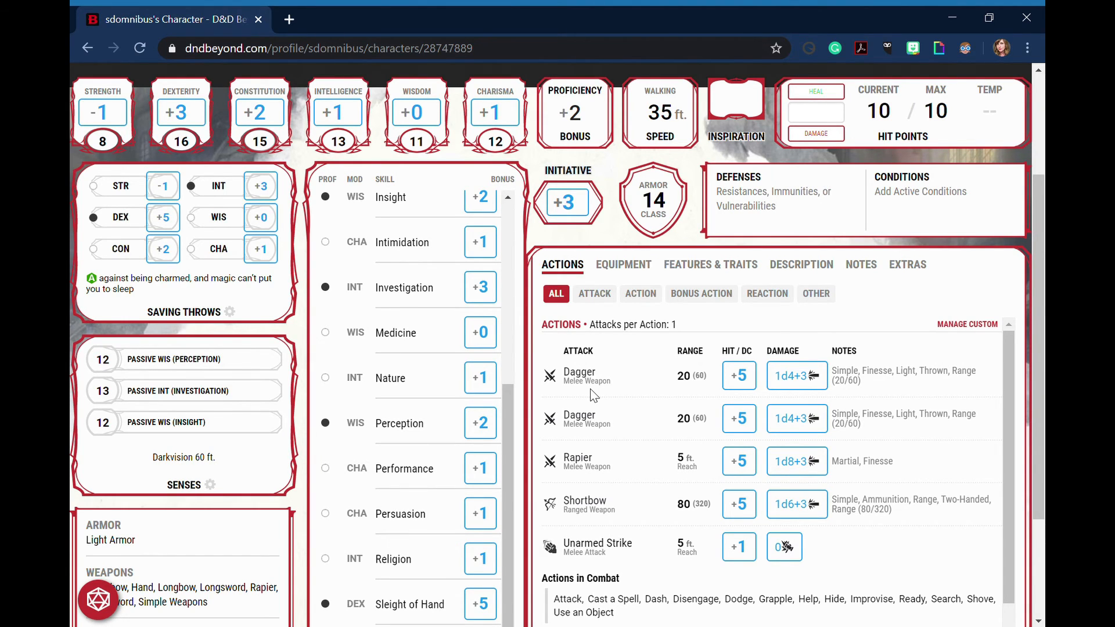
scroll(590, 388, "down", 3)
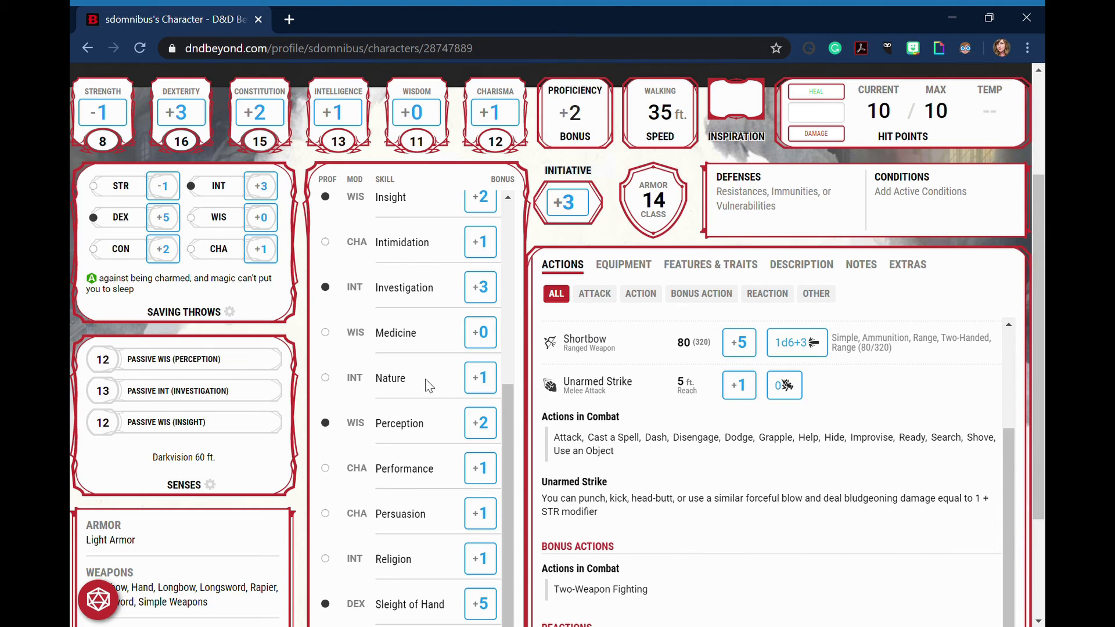
scroll(583, 388, "up", 3)
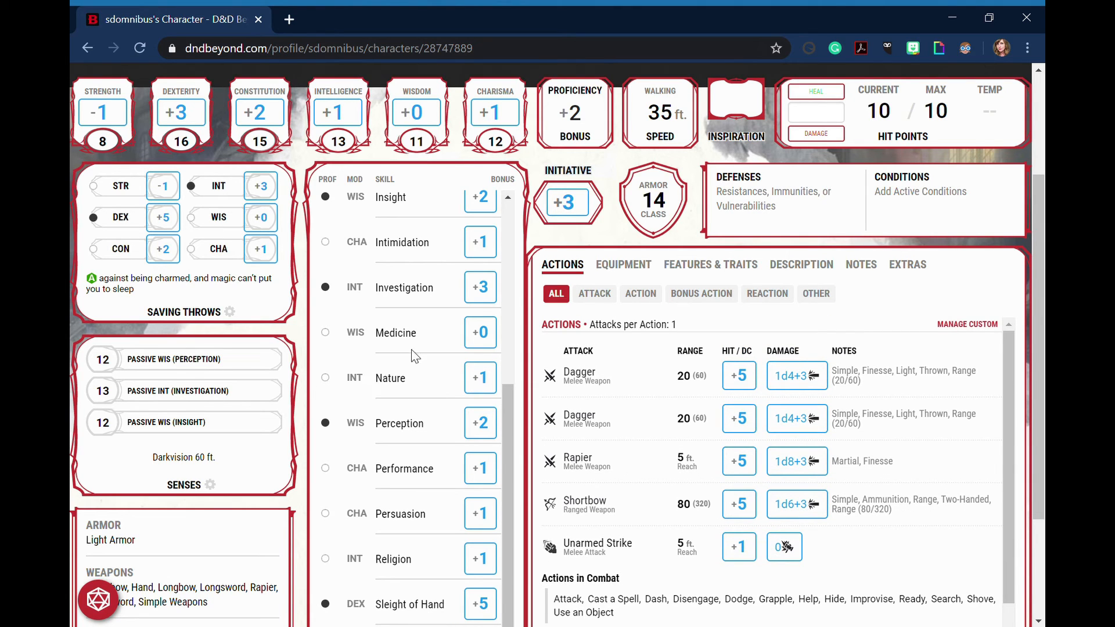
scroll(326, 350, "up", 3)
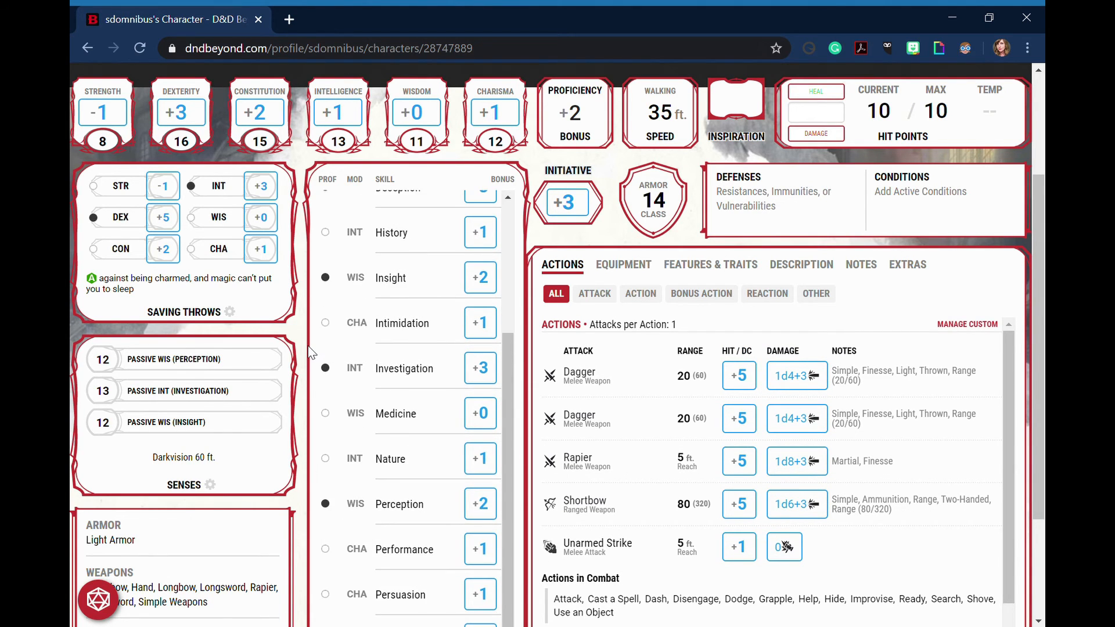
scroll(309, 347, "up", 3)
scroll(310, 352, "up", 2)
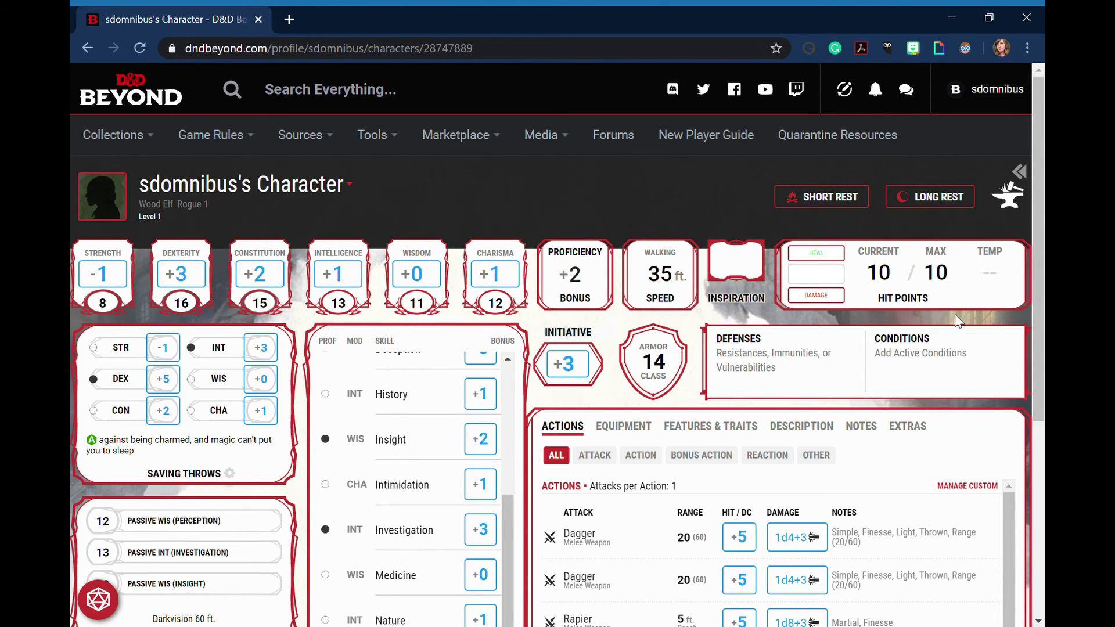
left_click_drag(1038, 195, 1029, 329)
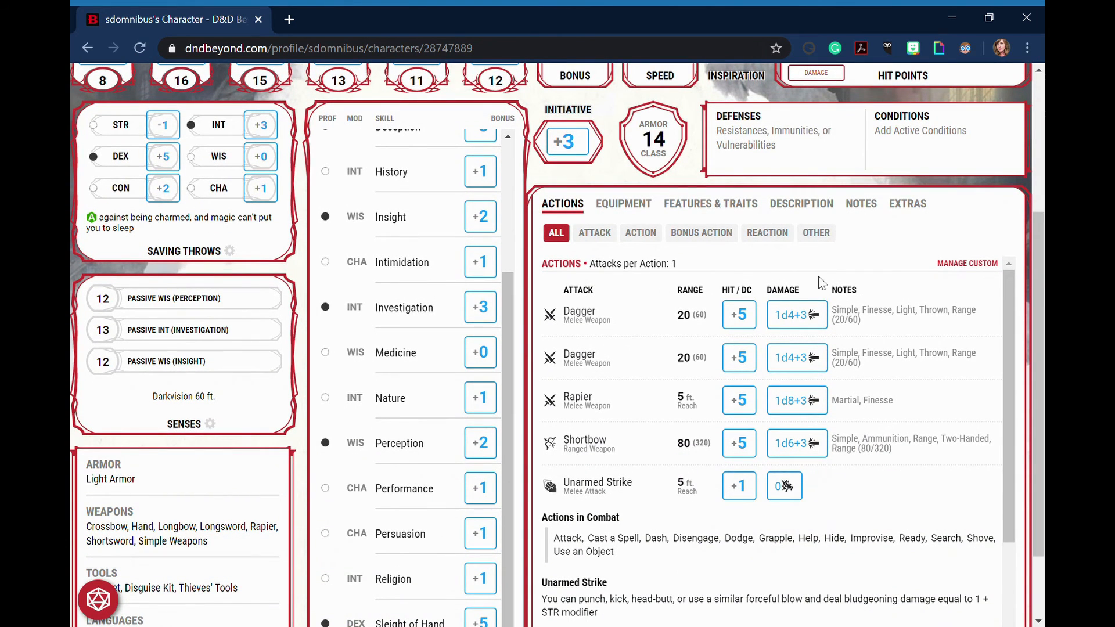
left_click_drag(1041, 291, 1041, 273)
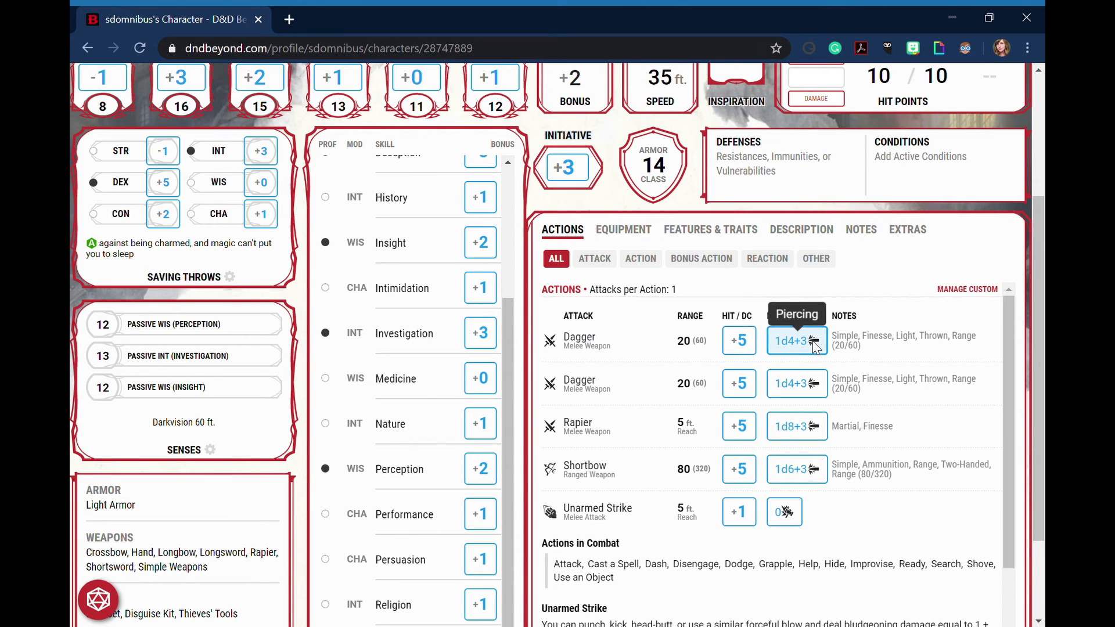
Review the character's equipment list, followed by the Rogue class features and racial traits
left_click(642, 233)
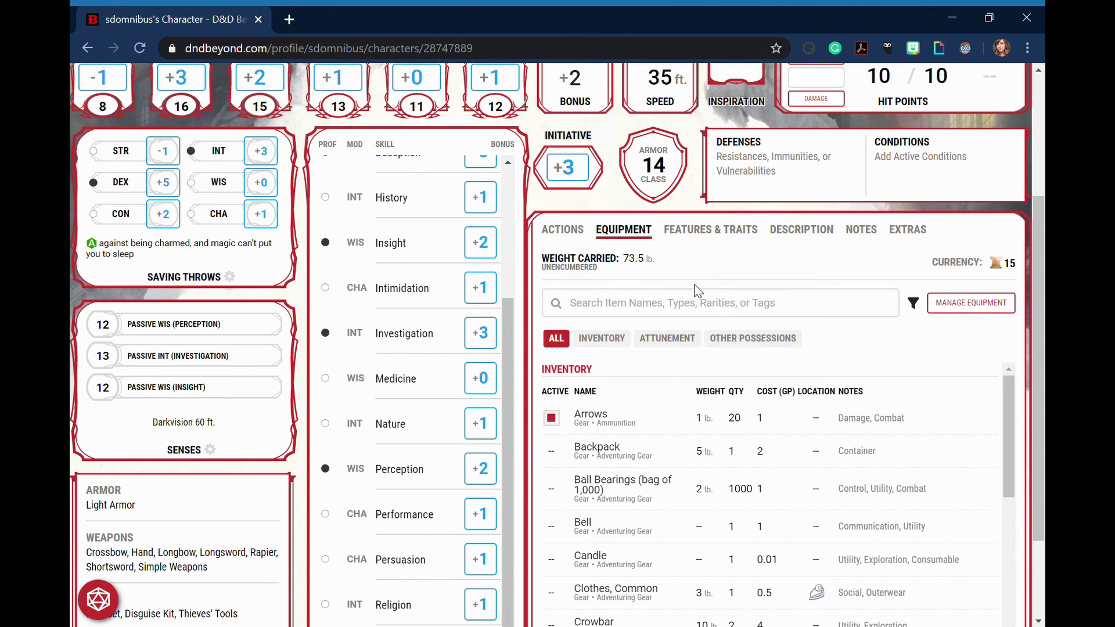
scroll(589, 427, "down", 5)
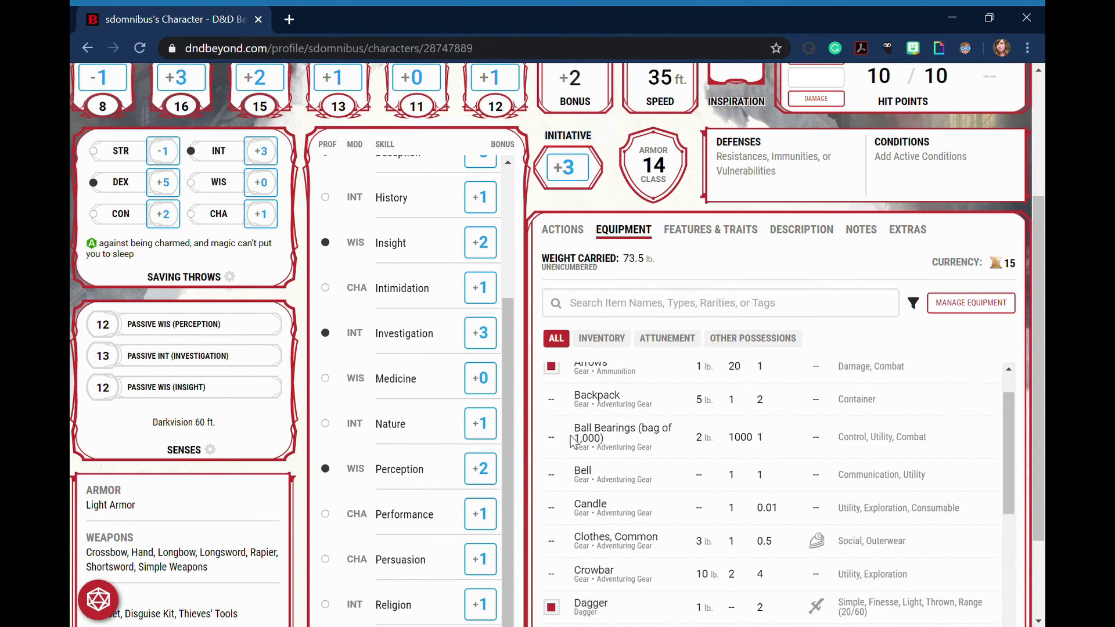
scroll(588, 427, "up", 5)
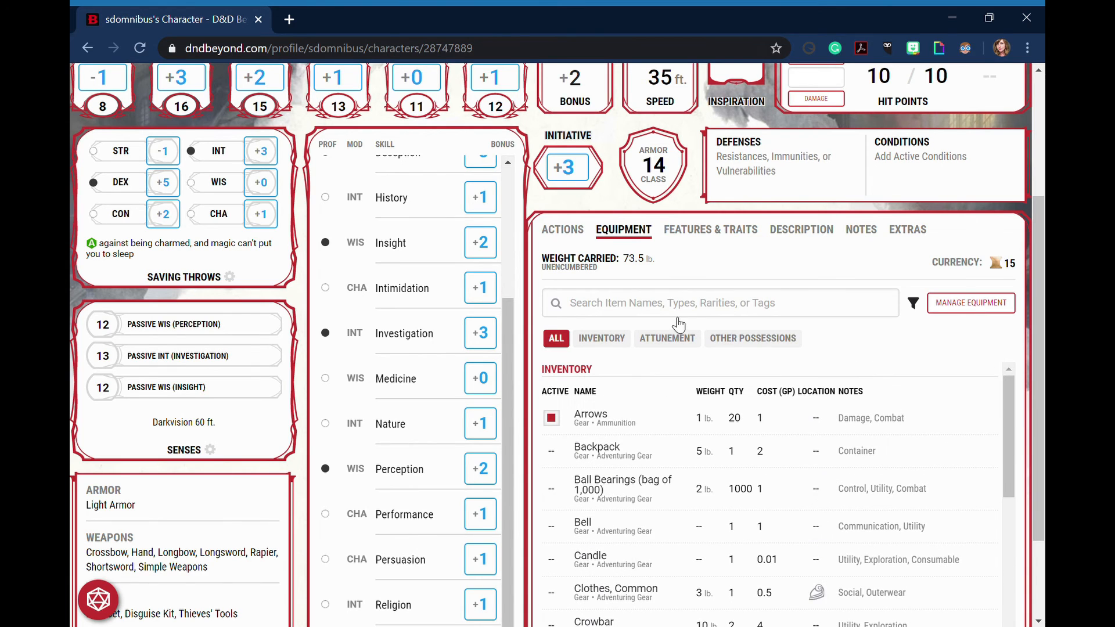
left_click(700, 232)
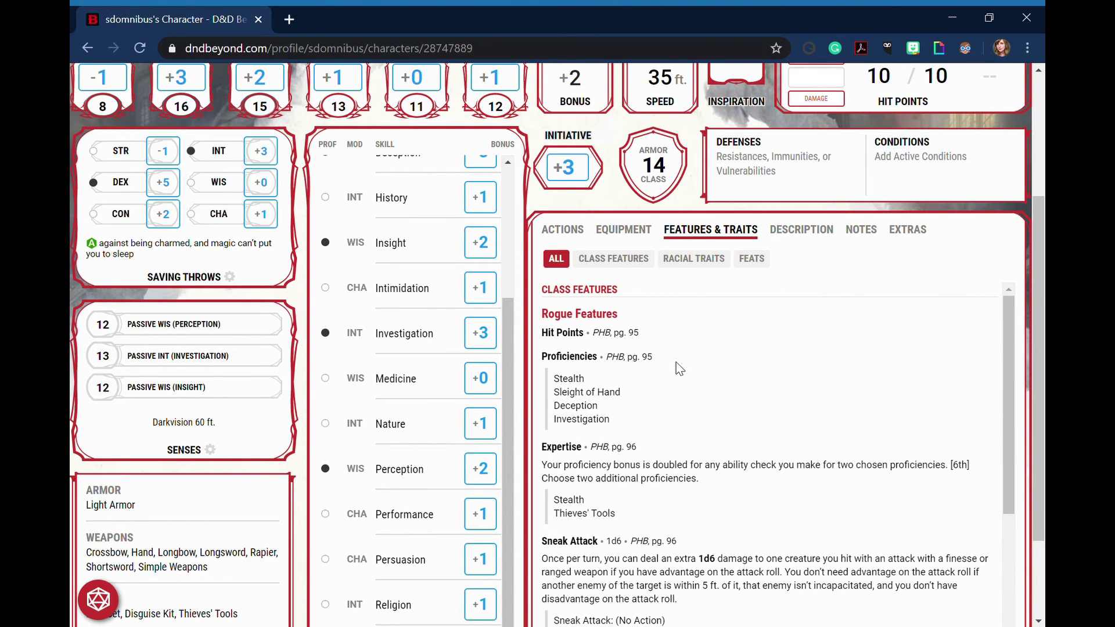
scroll(680, 369, "down", 3)
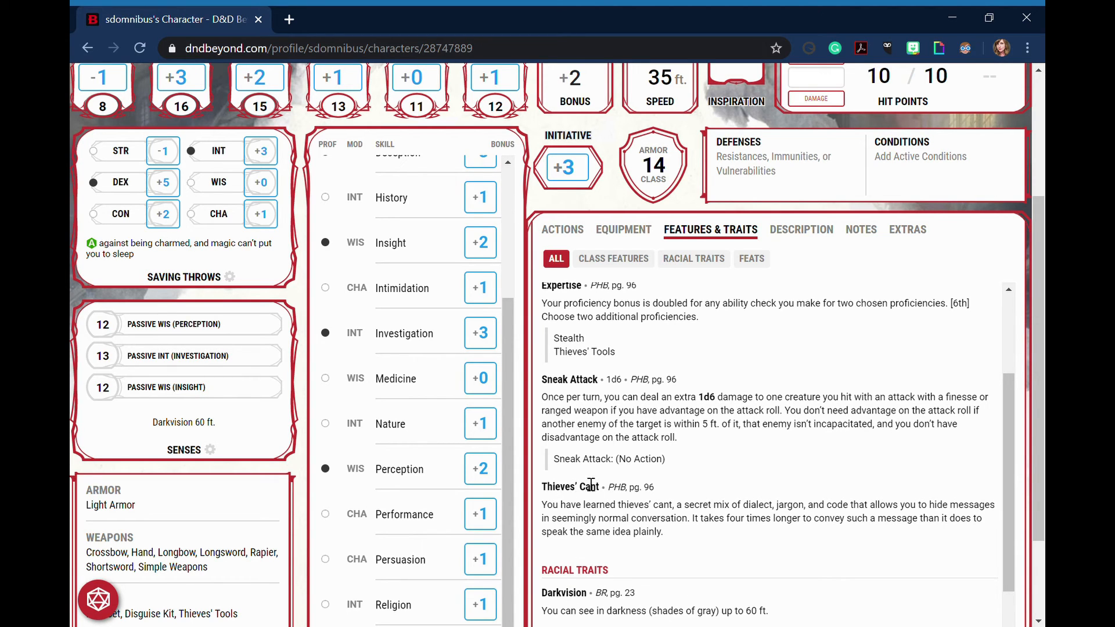
scroll(583, 395, "up", 1)
scroll(584, 425, "up", 1)
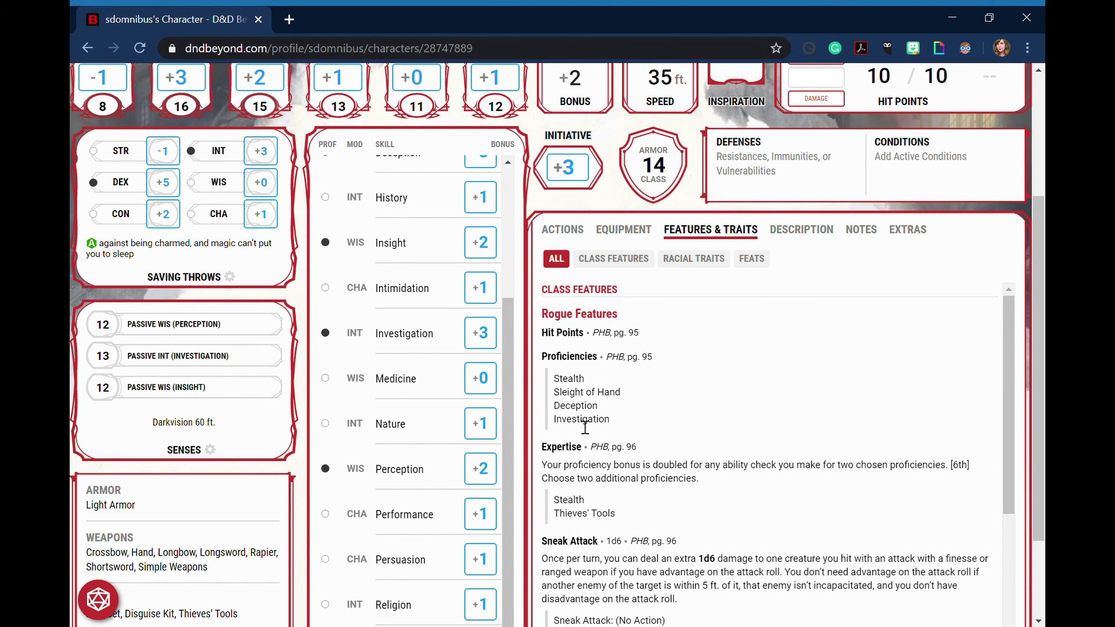
Review the character's description, including the Criminal / Spy background, characteristics, personality traits and flaws
left_click(824, 238)
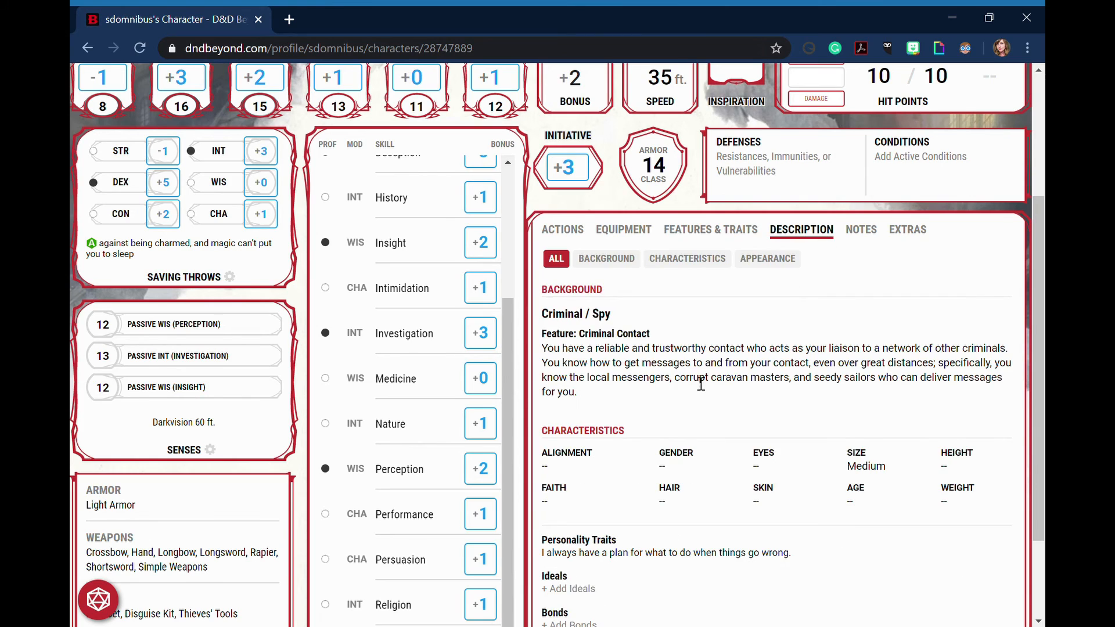
scroll(698, 360, "down", 2)
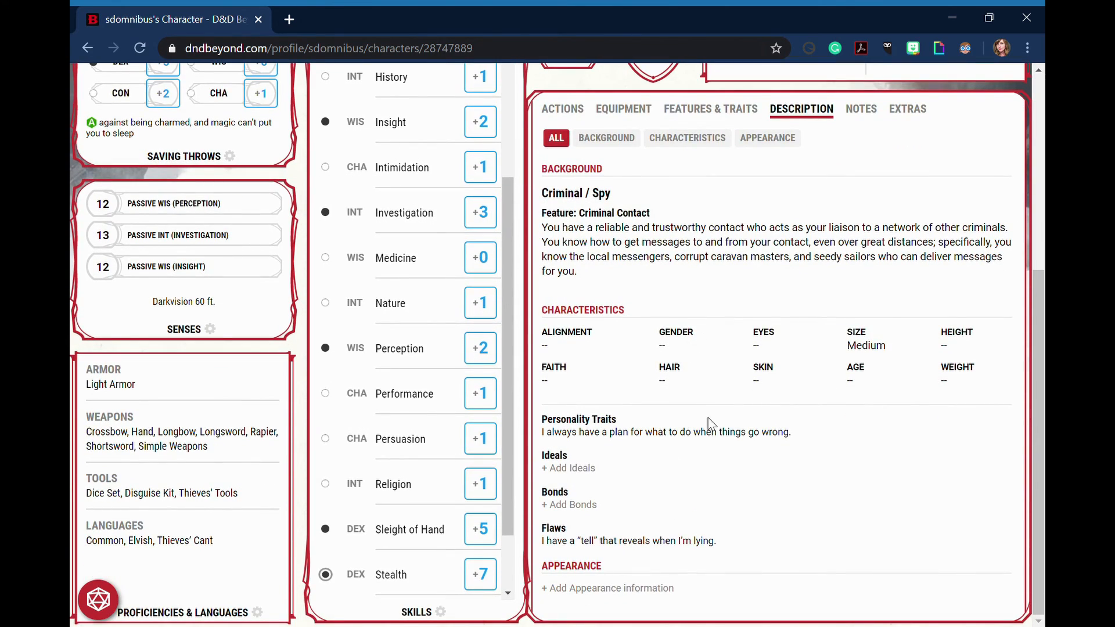
scroll(713, 427, "up", 5)
scroll(839, 431, "down", 3)
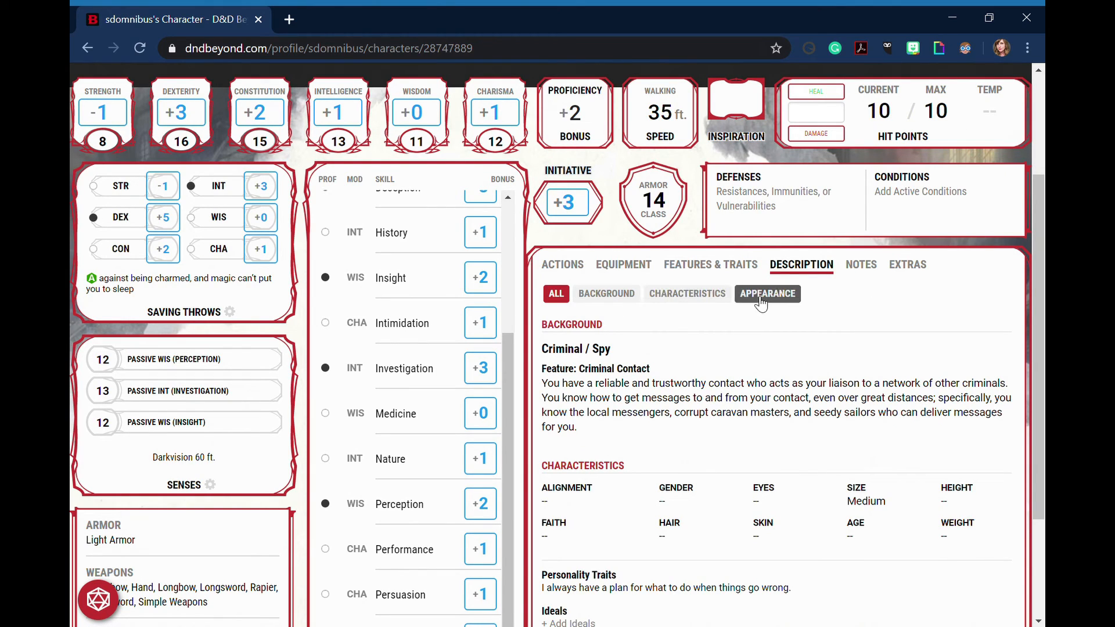
Look through the character sheet's notes categories and its extras section
left_click(870, 268)
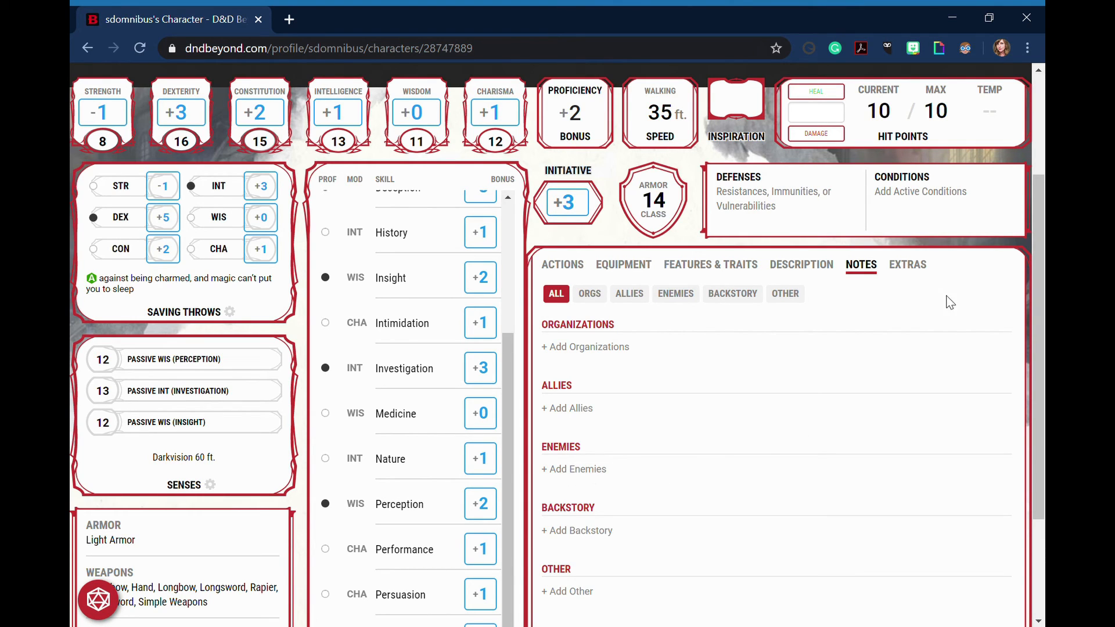
left_click(923, 273)
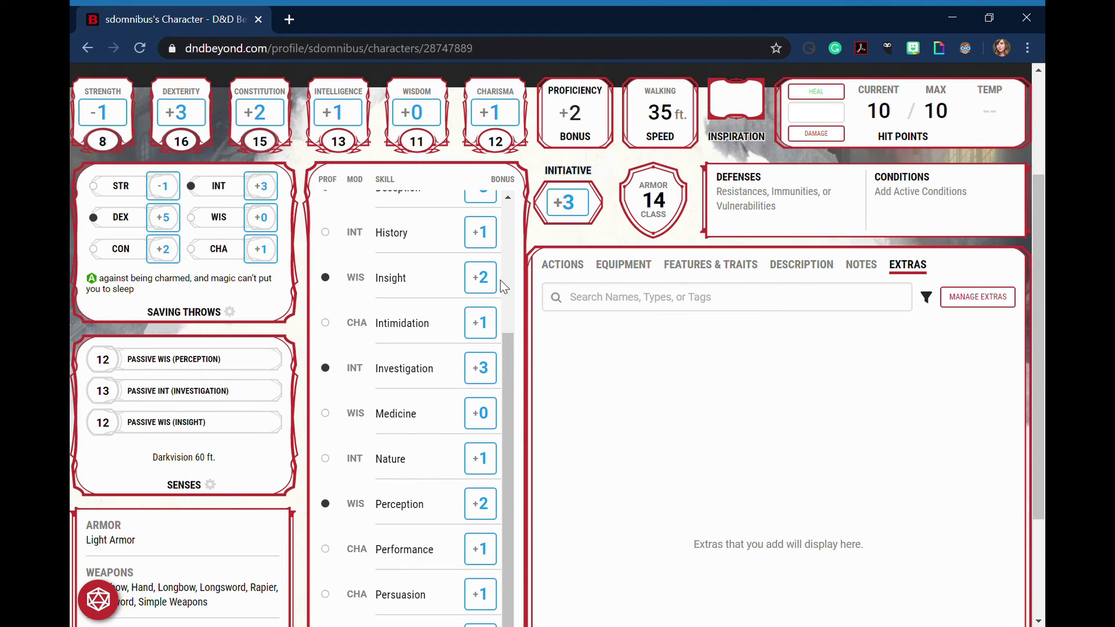
scroll(531, 277, "down", 3)
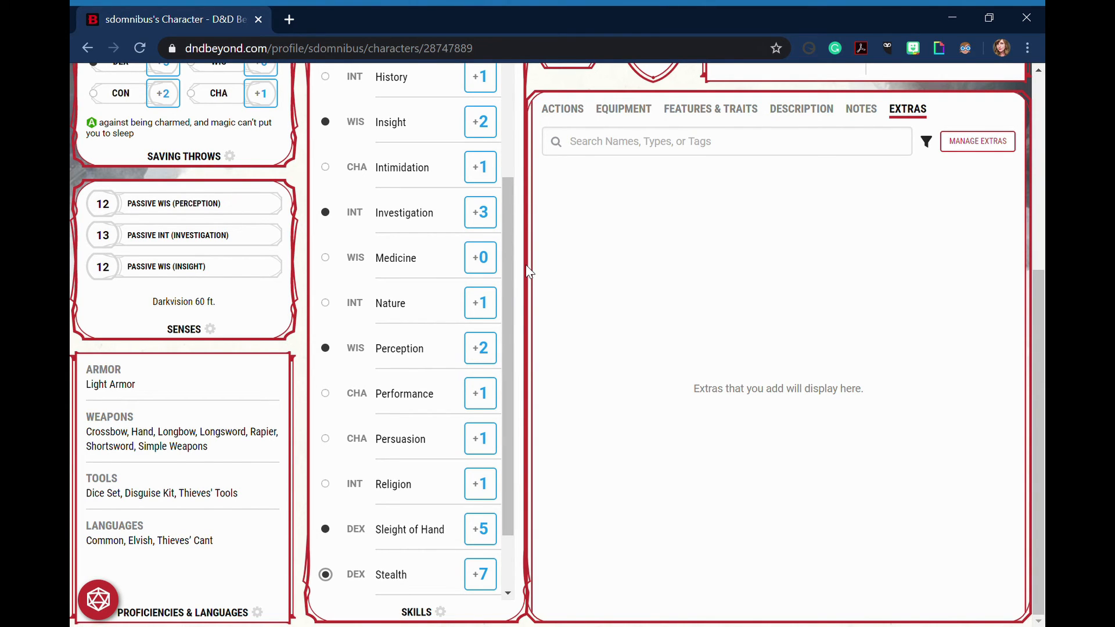
scroll(529, 272, "up", 6)
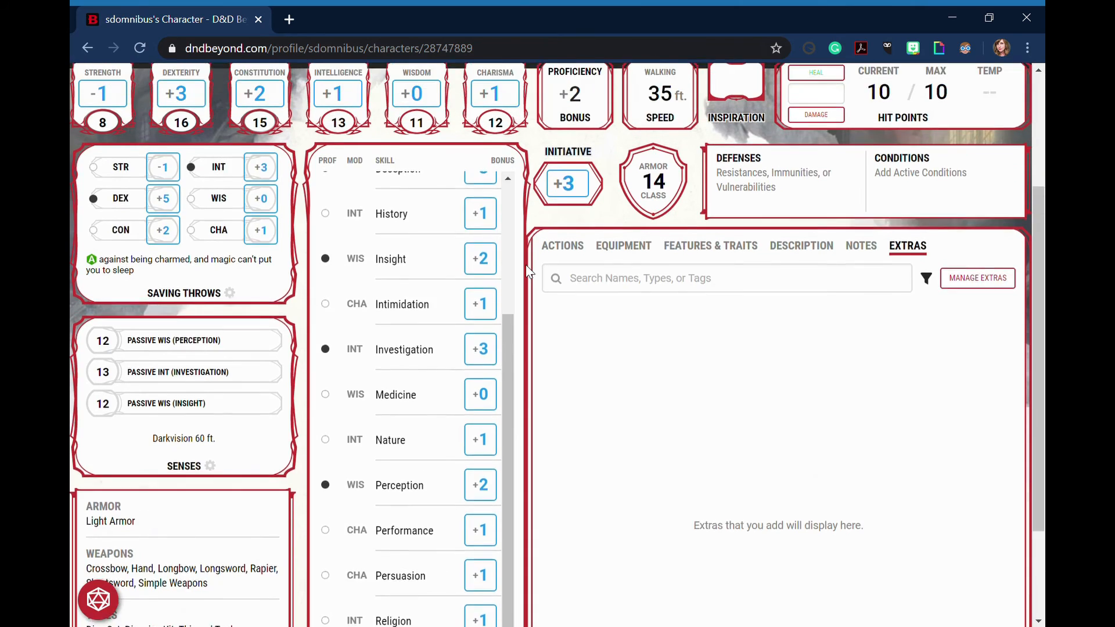
Roll a single d20 with the sheet's digital dice and clear the roll result
left_click(111, 603)
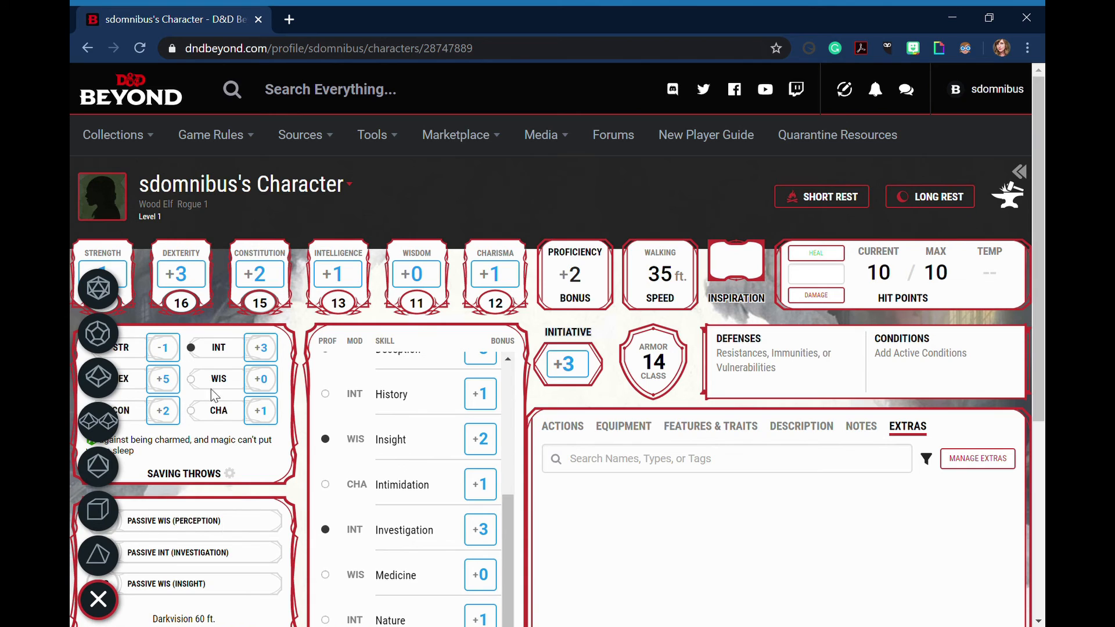
left_click(100, 288)
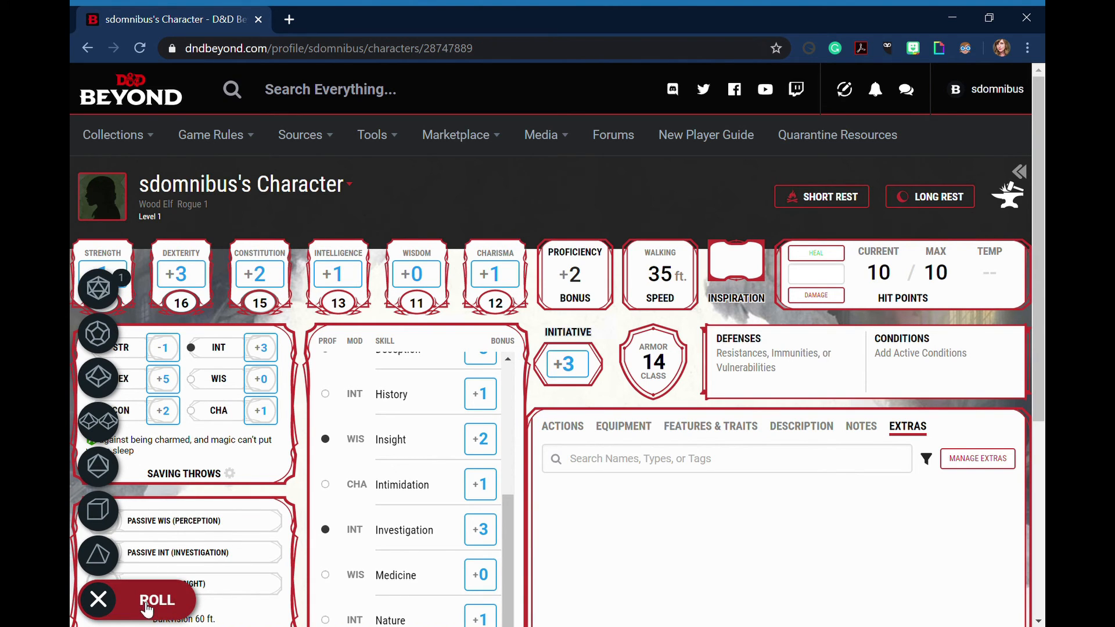
left_click(148, 604)
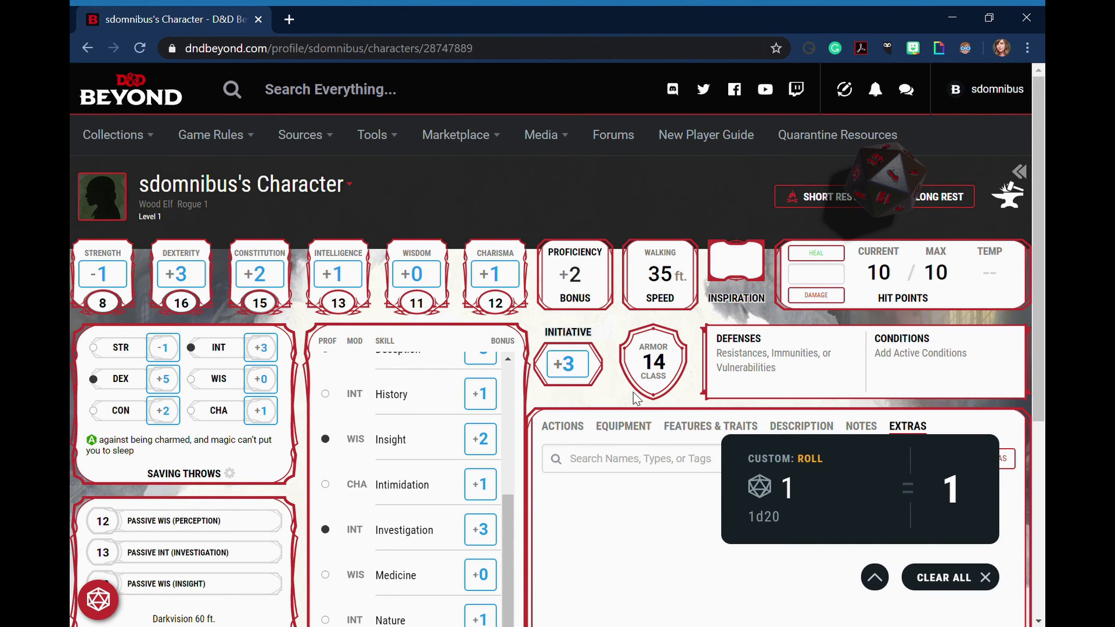
scroll(743, 546, "down", 1)
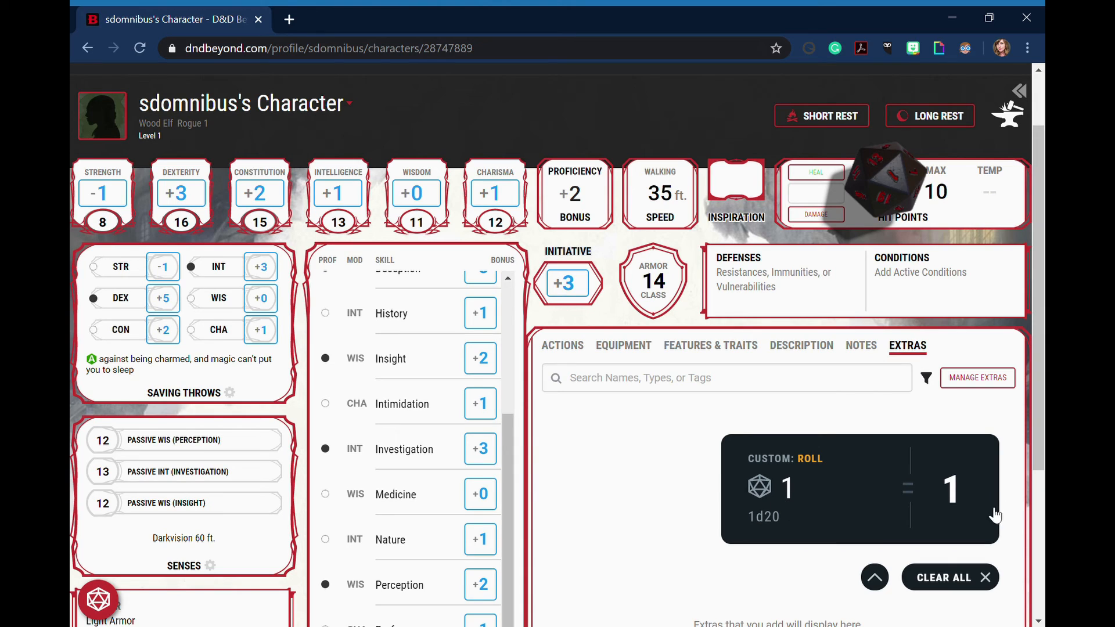
left_click(995, 581)
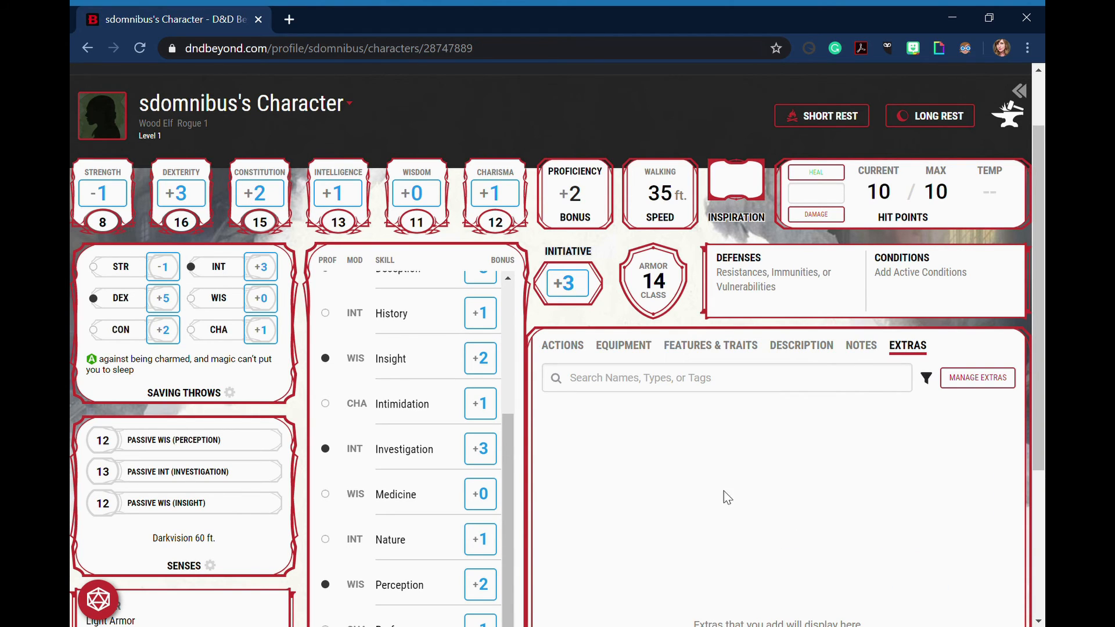
Set the character's current hit points to 6
scroll(657, 485, "up", 2)
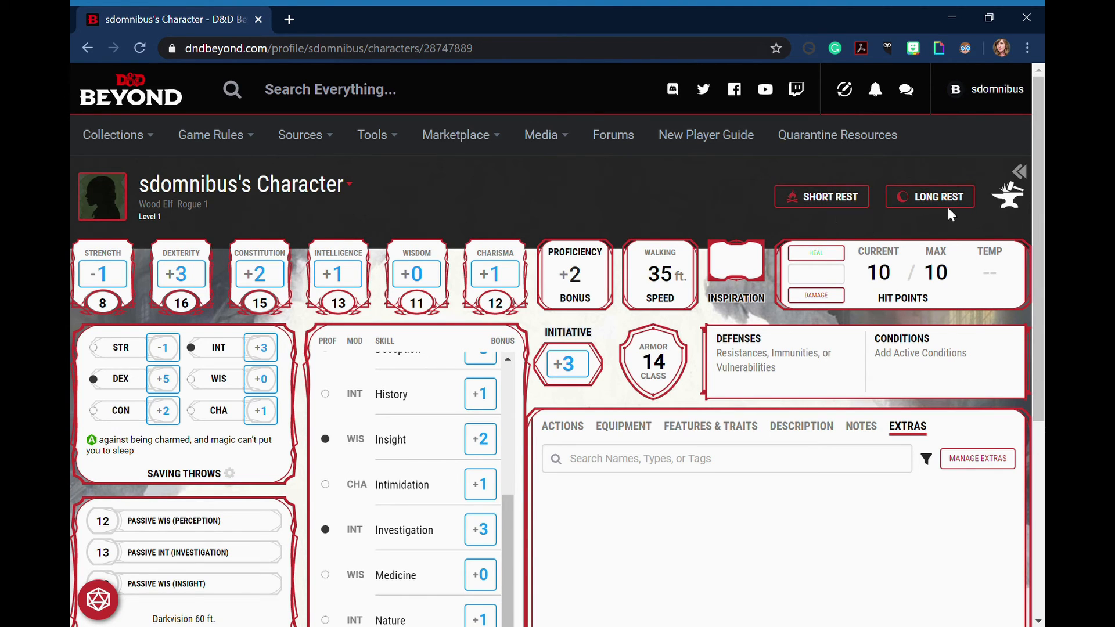
left_click(881, 281)
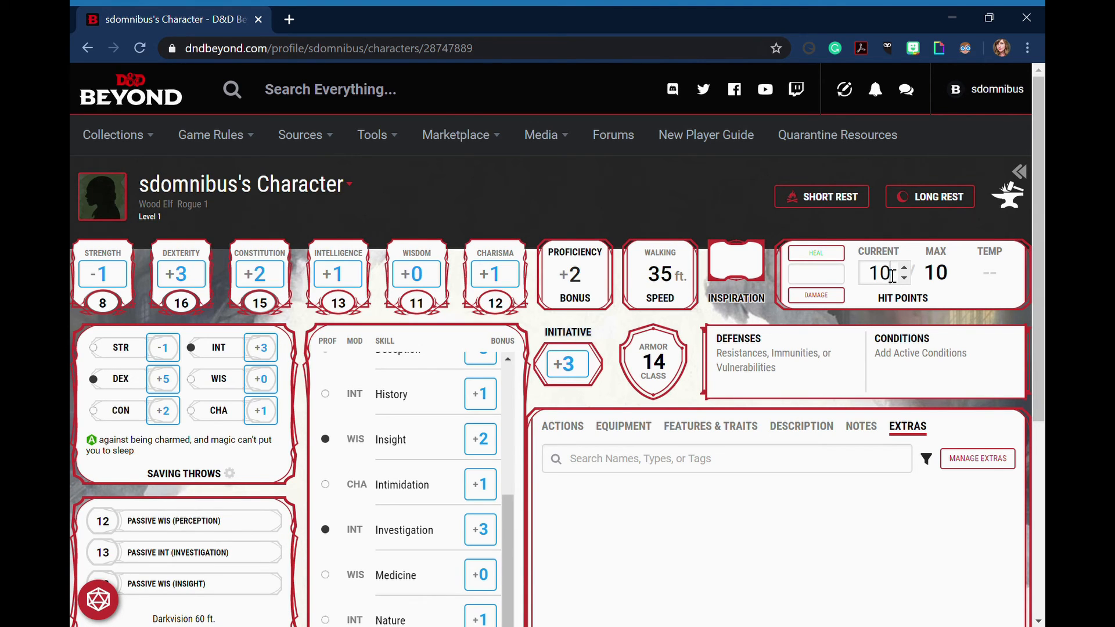
type("6")
left_click_drag(864, 273, 895, 279)
key("BackSpace")
left_click(606, 184)
Take a long rest with the maximum HP reset enabled, and close the rest pane
left_click(936, 210)
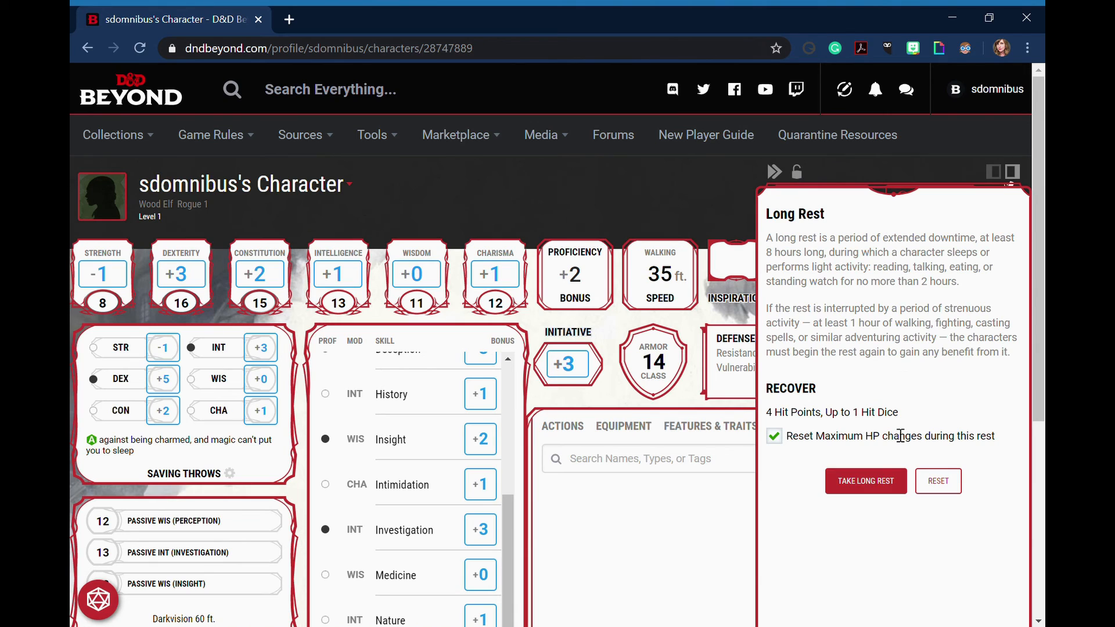
left_click(878, 486)
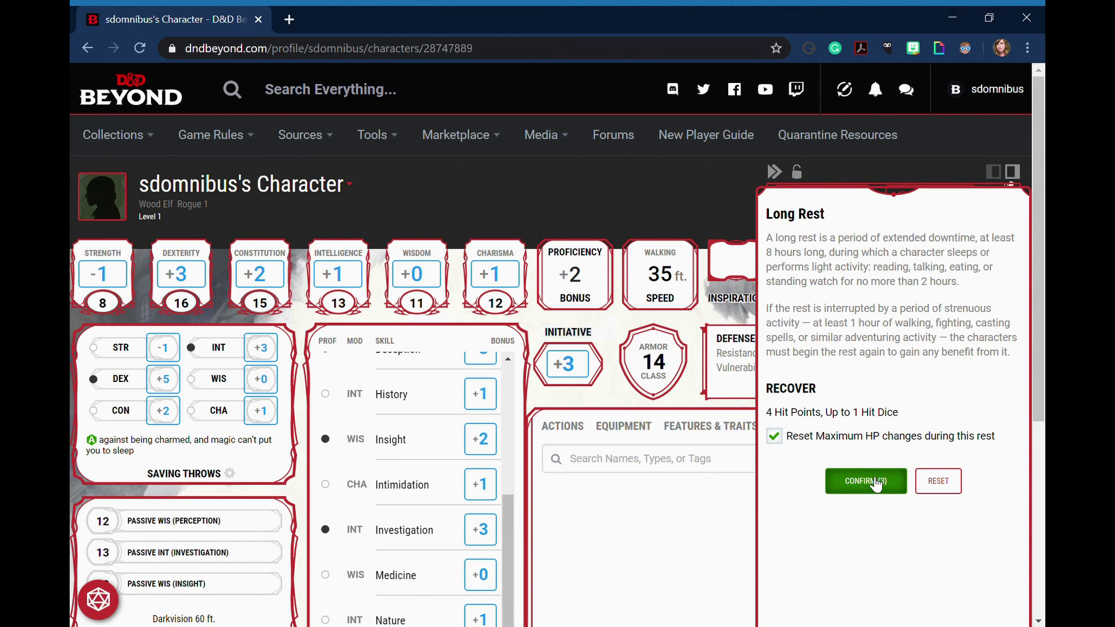
left_click(872, 488)
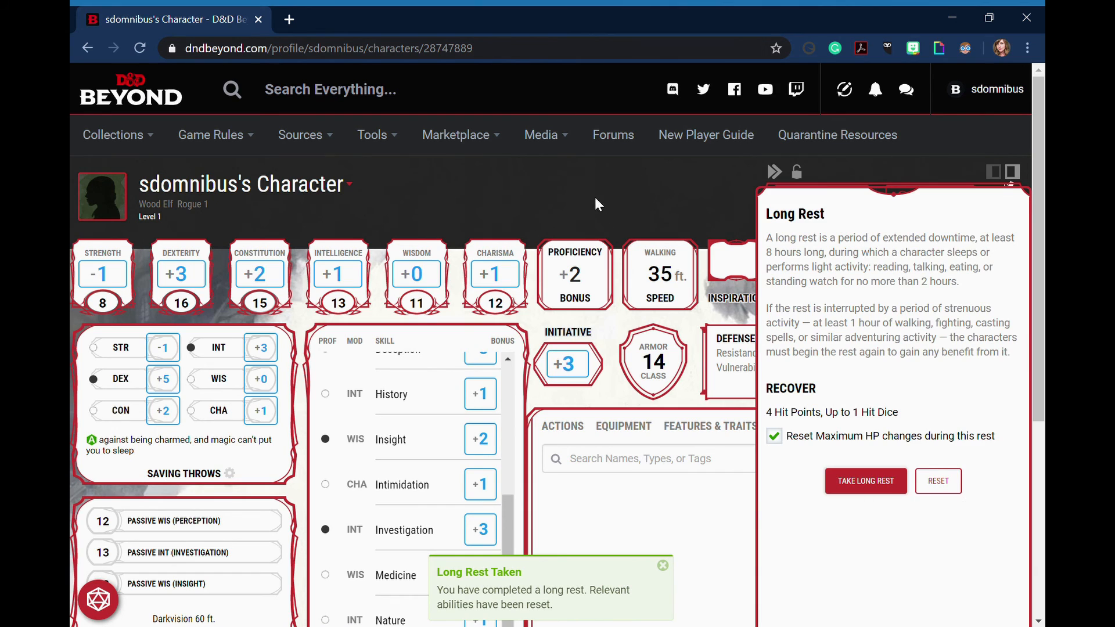
left_click(596, 200)
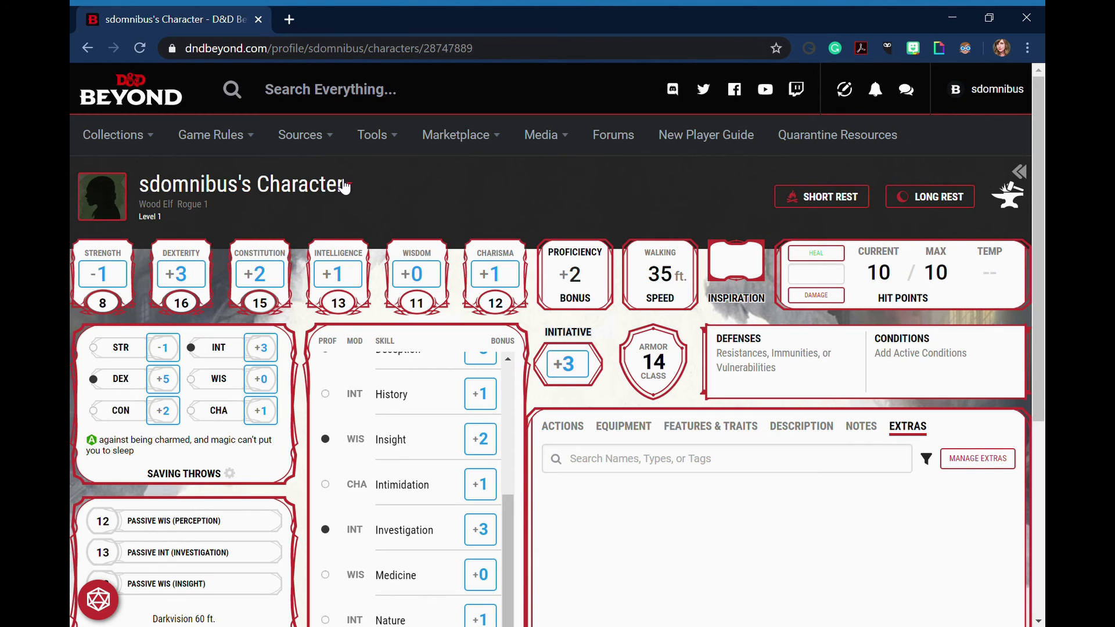
Change the character sheet's theme to the Rogue Ash class theme
left_click(346, 191)
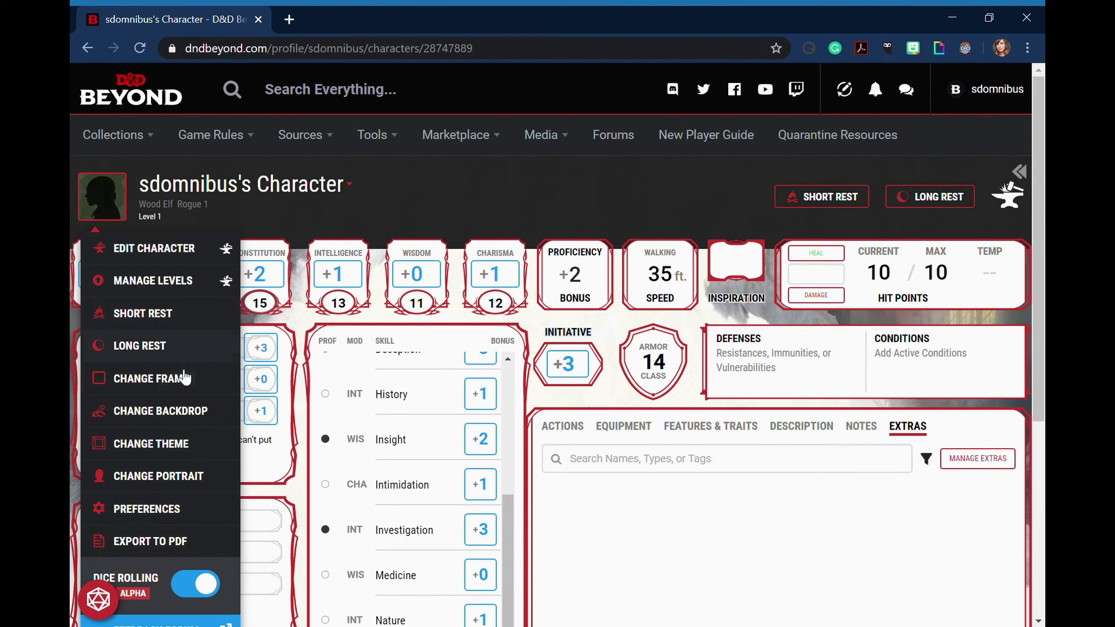
left_click(180, 445)
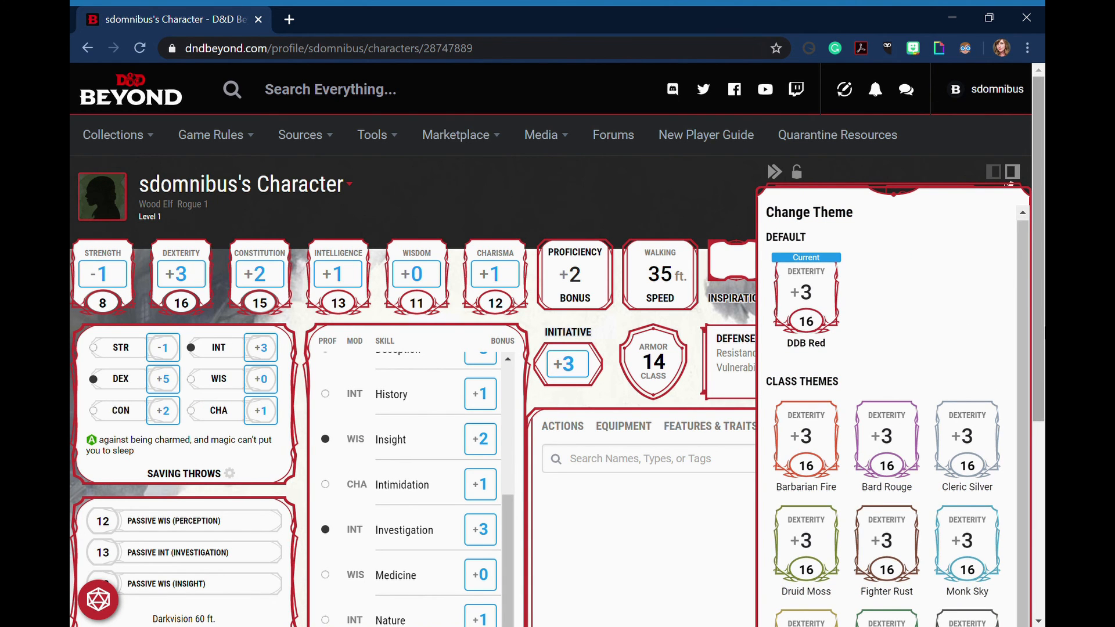
scroll(953, 469, "down", 5)
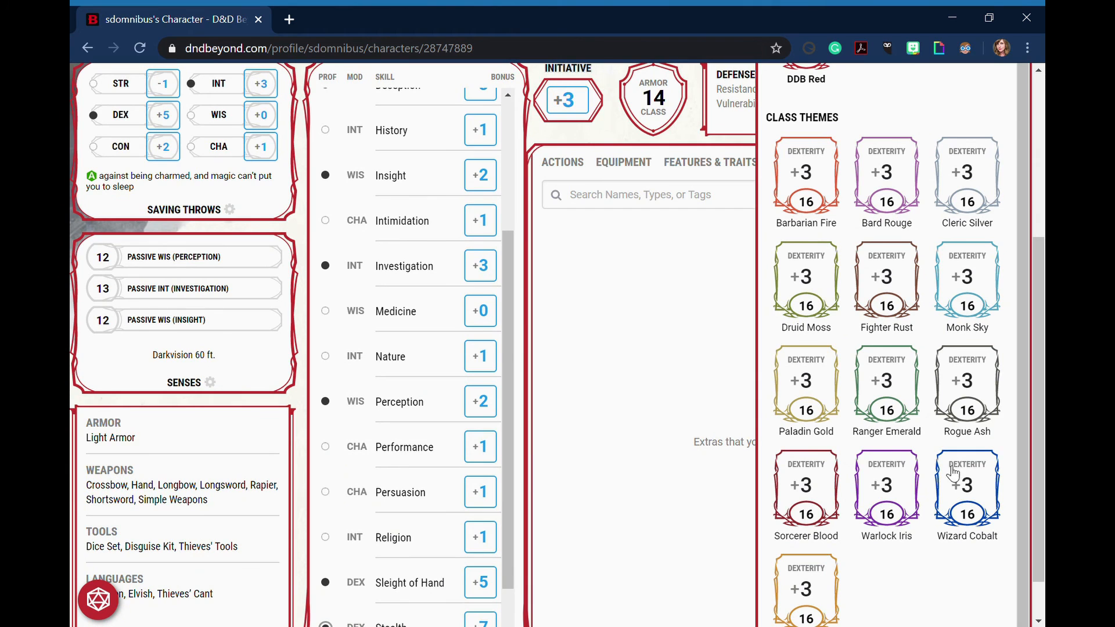
left_click(974, 398)
left_click_drag(1040, 365, 1039, 192)
Change the character's portrait to the Wood Elf image of a green-clad figure on an orange background, and close the portrait choices
left_click(220, 167)
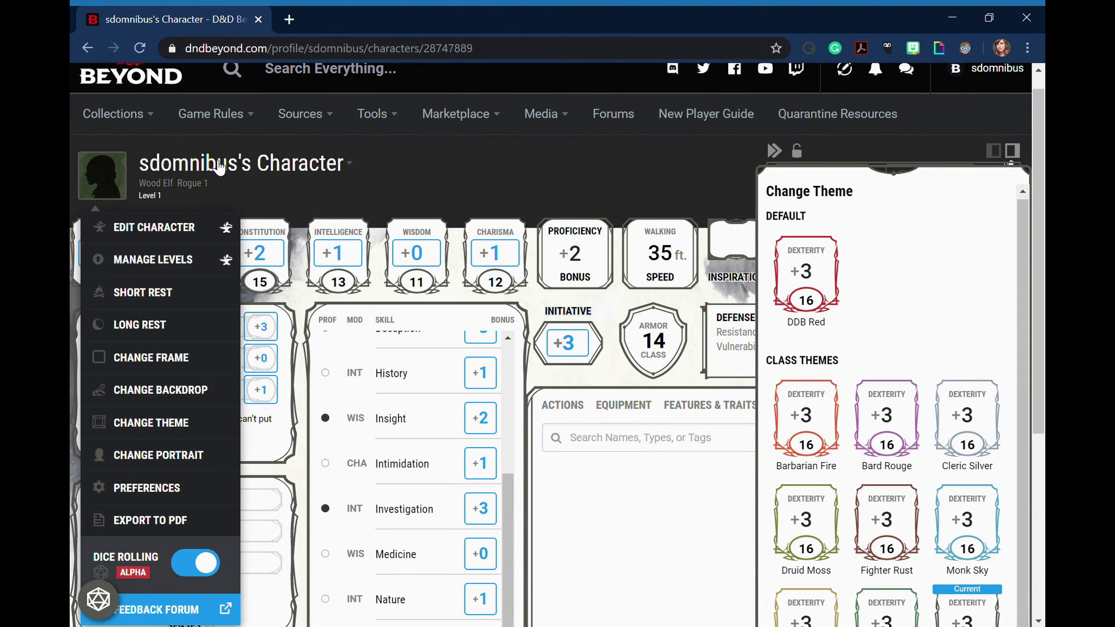
left_click(185, 468)
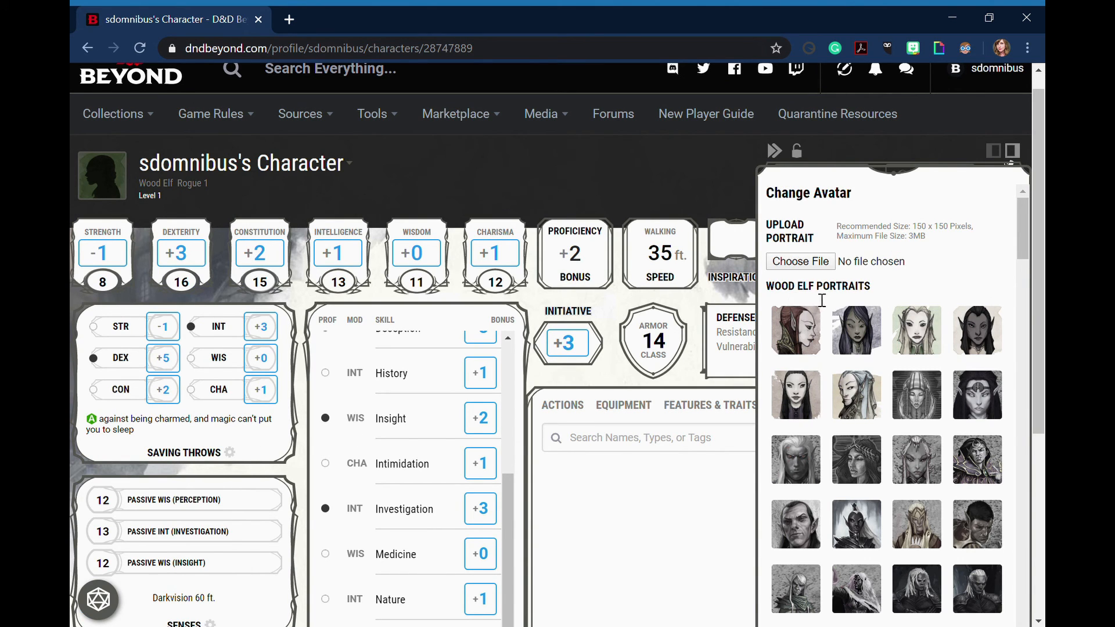
scroll(819, 331, "down", 2)
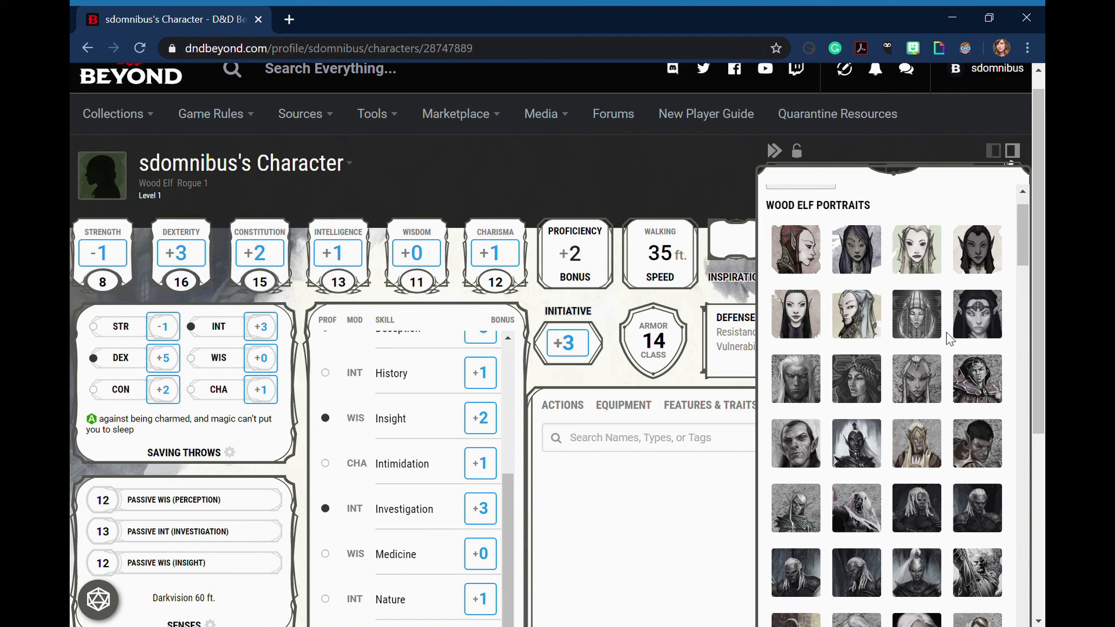
scroll(948, 384, "down", 2)
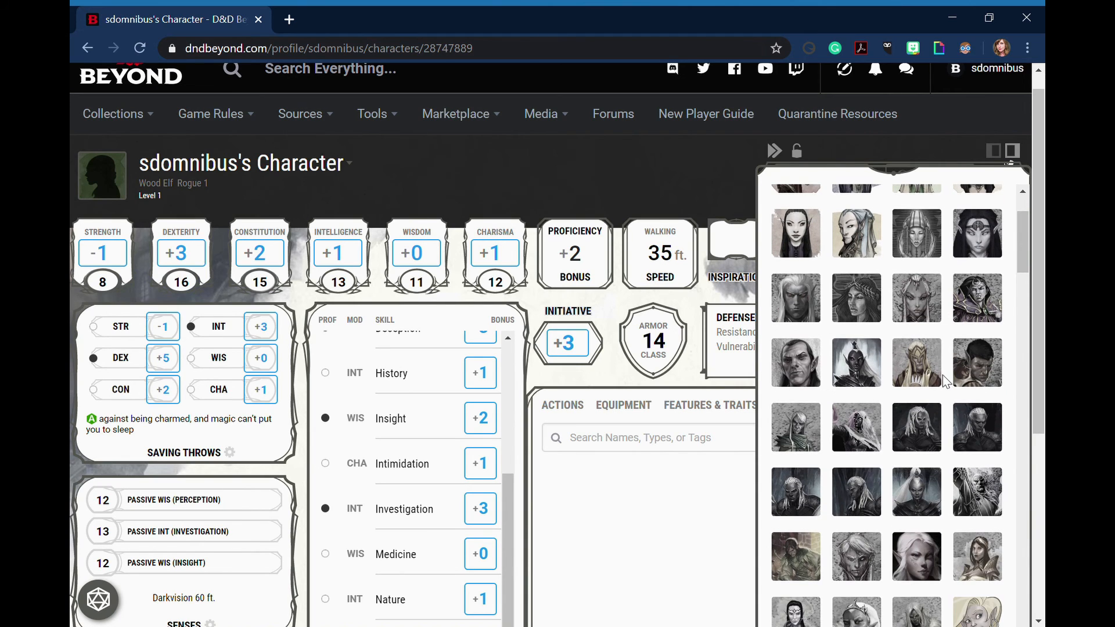
left_click(793, 562)
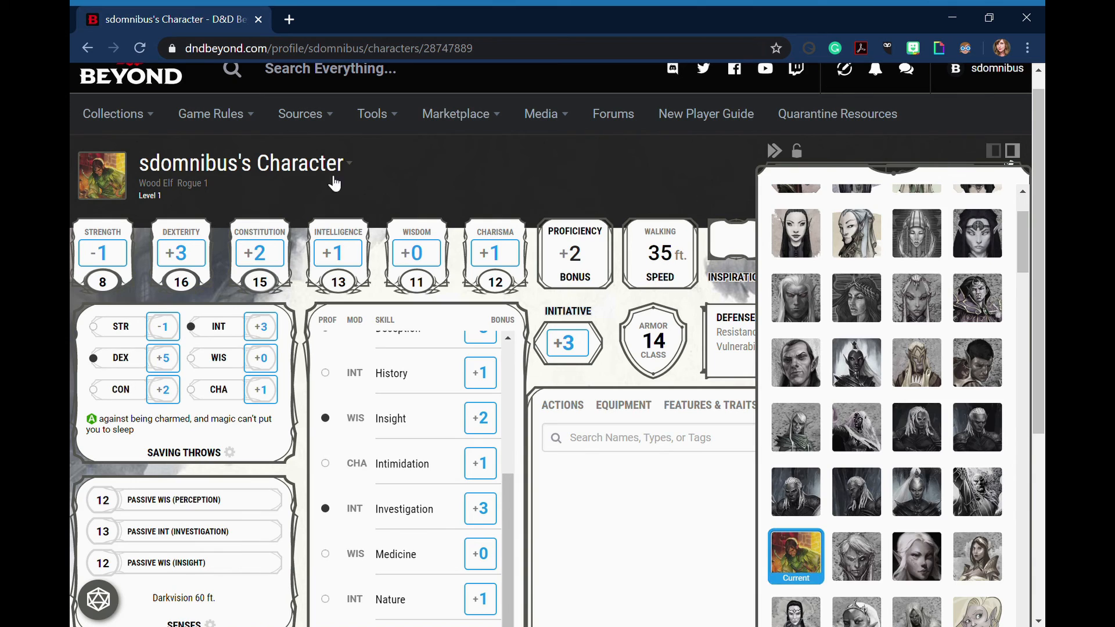
left_click(415, 169)
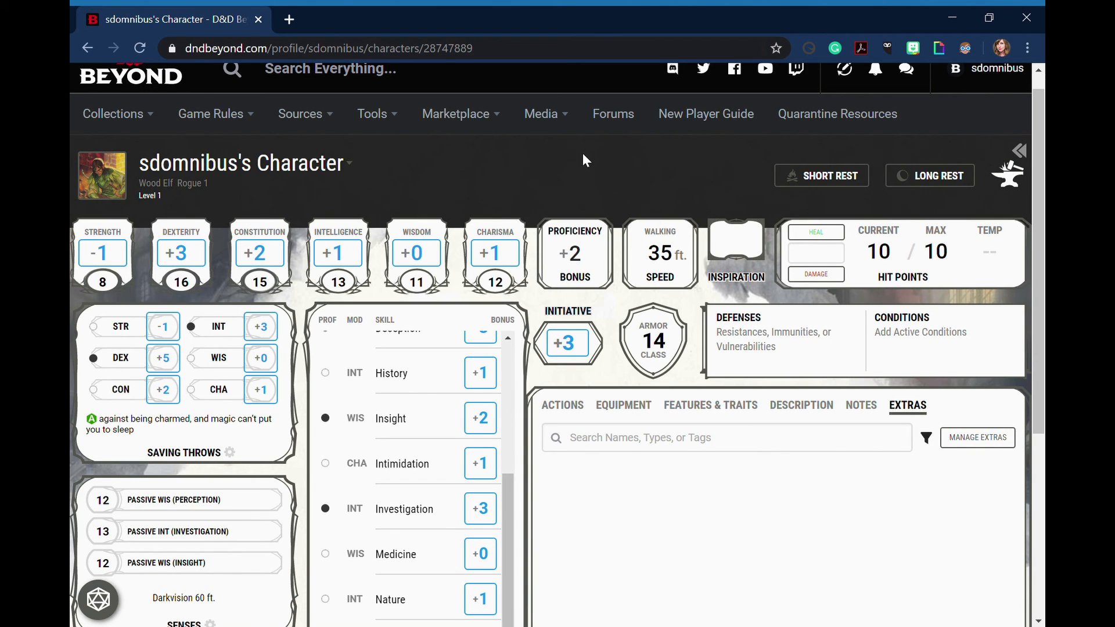
Show the character's actions and review the weapon attacks
left_click(572, 410)
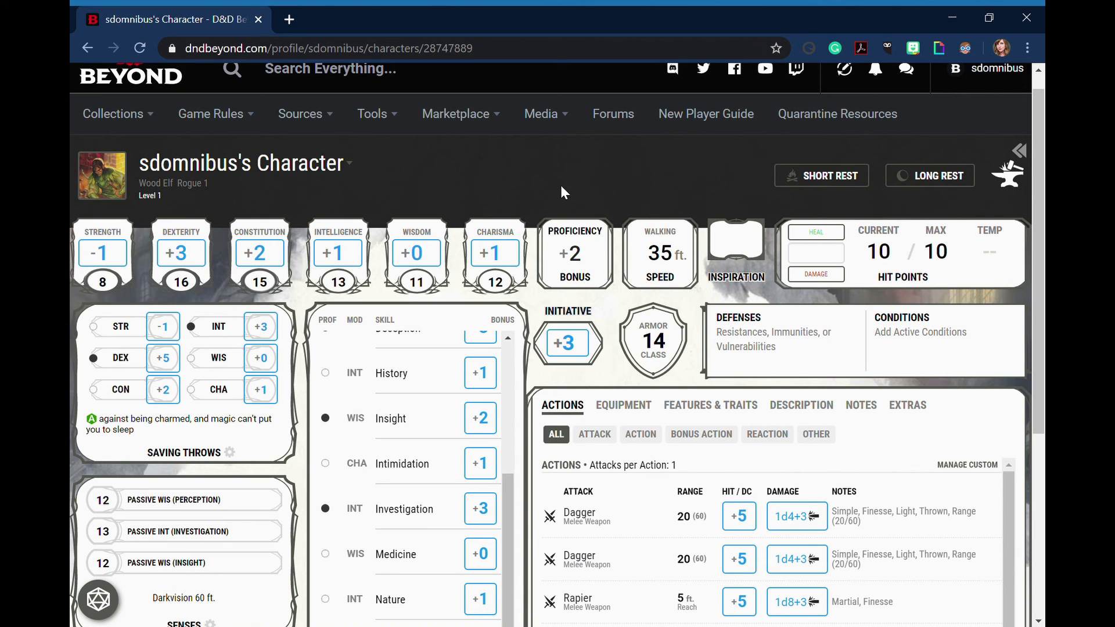
scroll(560, 187, "down", 1)
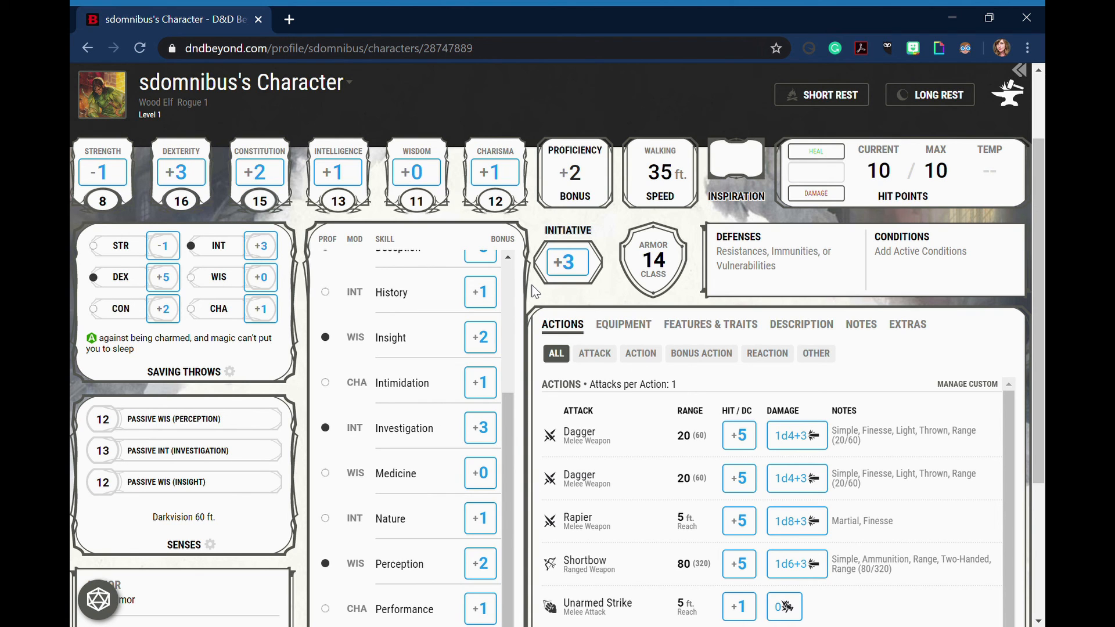
scroll(536, 288, "up", 2)
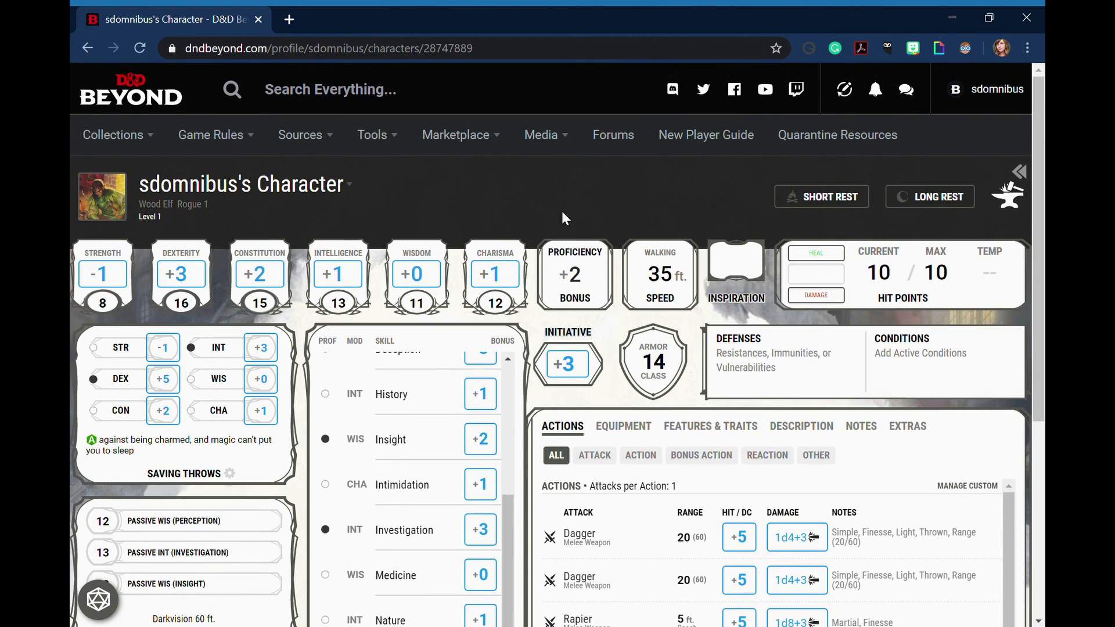
Export the character sheet to PDF, download the generated file and open it
left_click(316, 201)
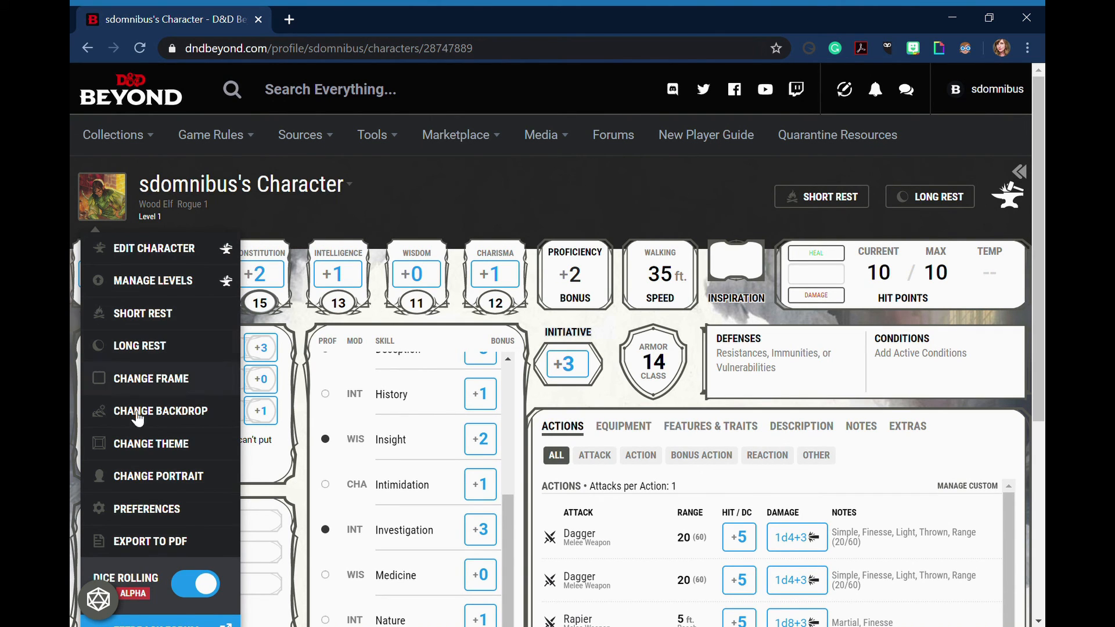
left_click(155, 537)
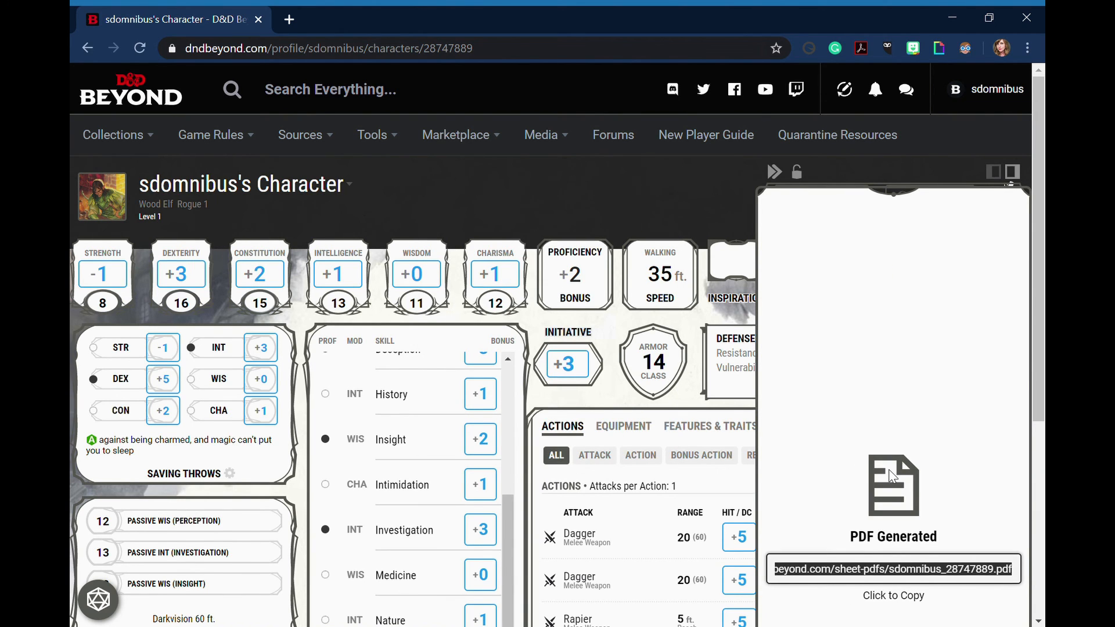
scroll(894, 469, "down", 2)
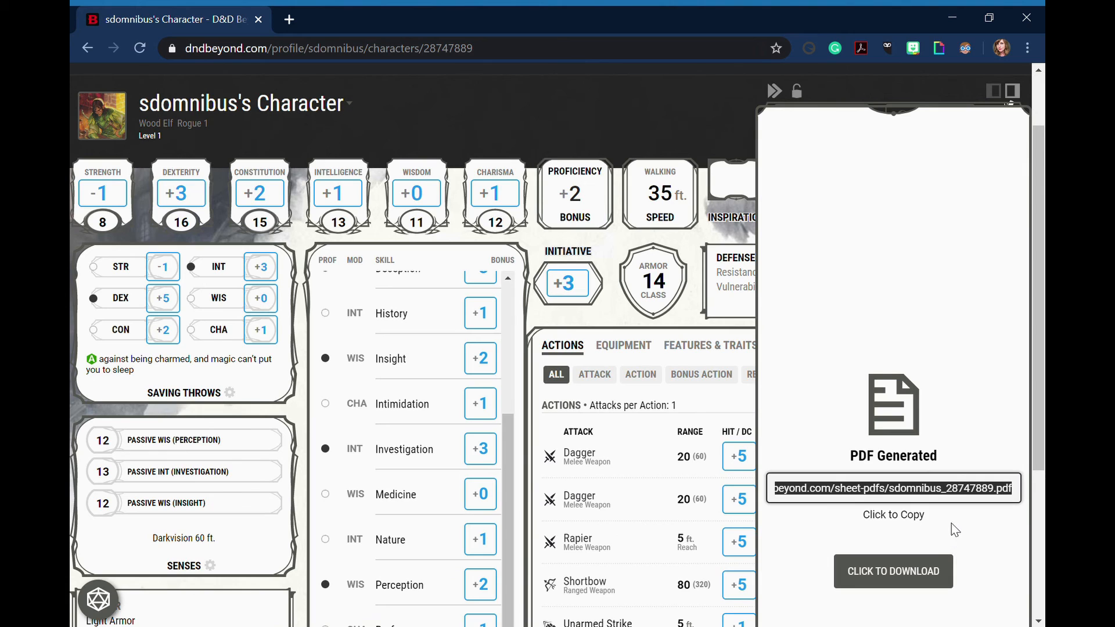
left_click(892, 572)
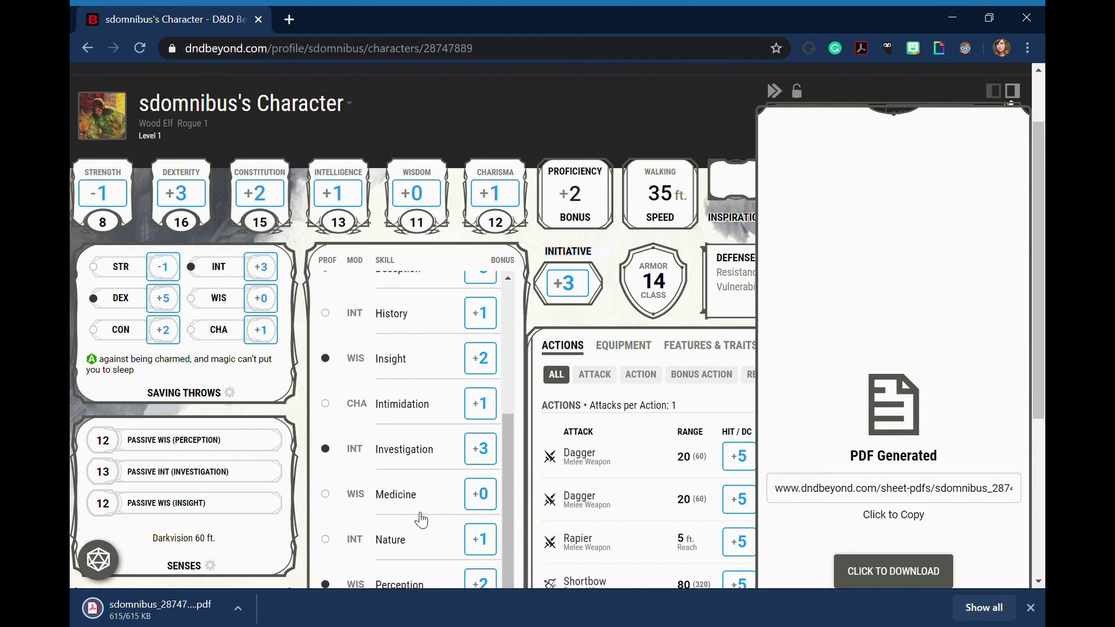
left_click(155, 610)
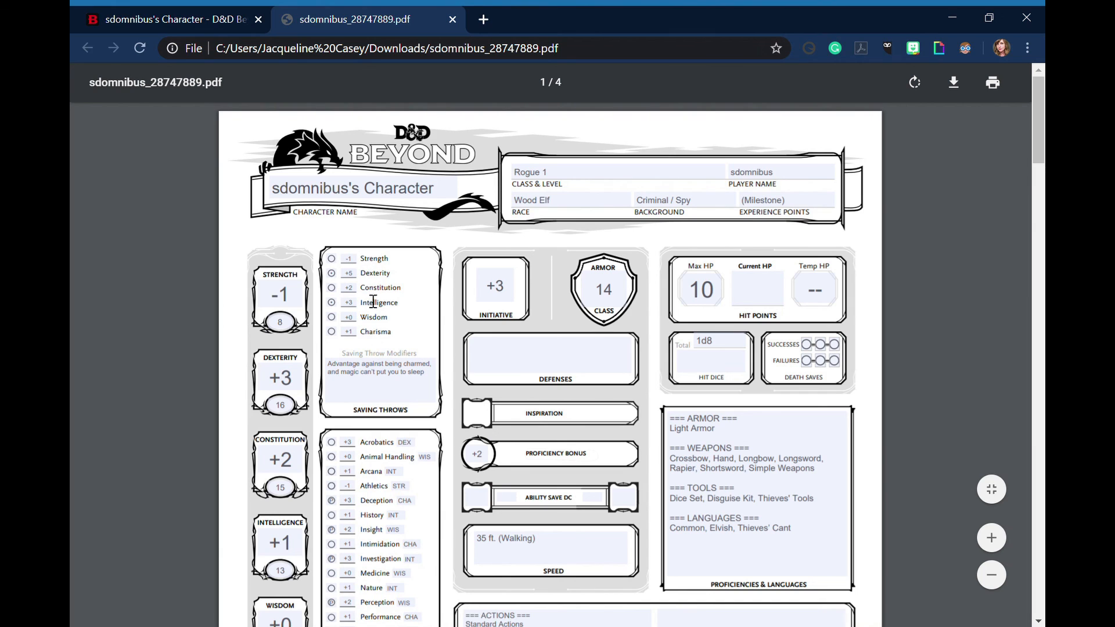
Look through the exported PDF's pages, covering skills, actions, weapon attacks, features, equipment, personality traits and the spell sheet
scroll(375, 314, "down", 3)
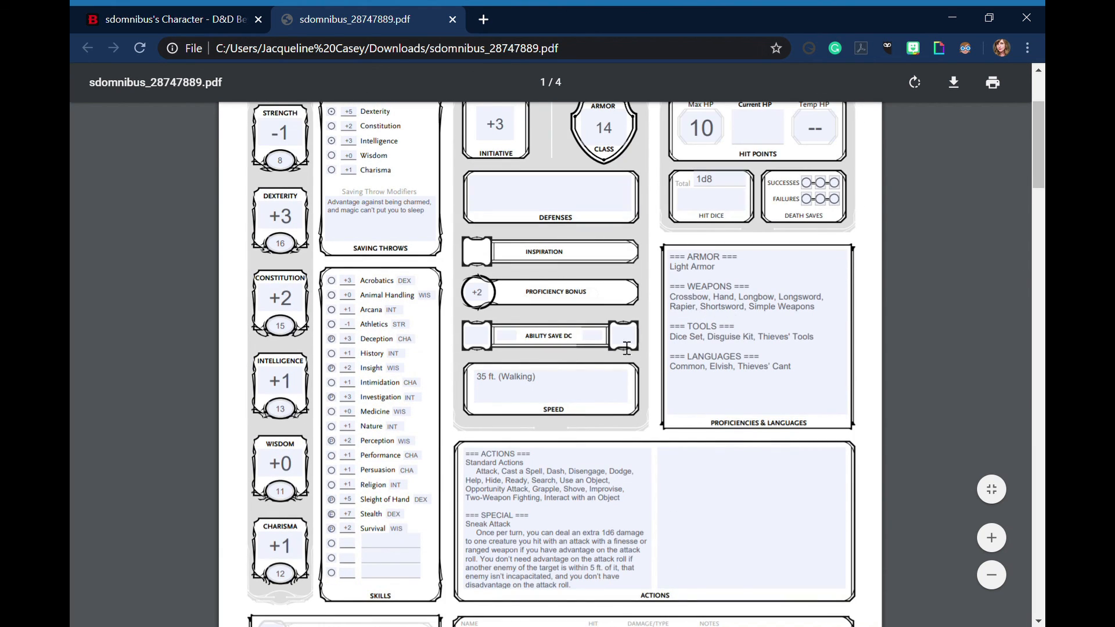
scroll(626, 348, "down", 6)
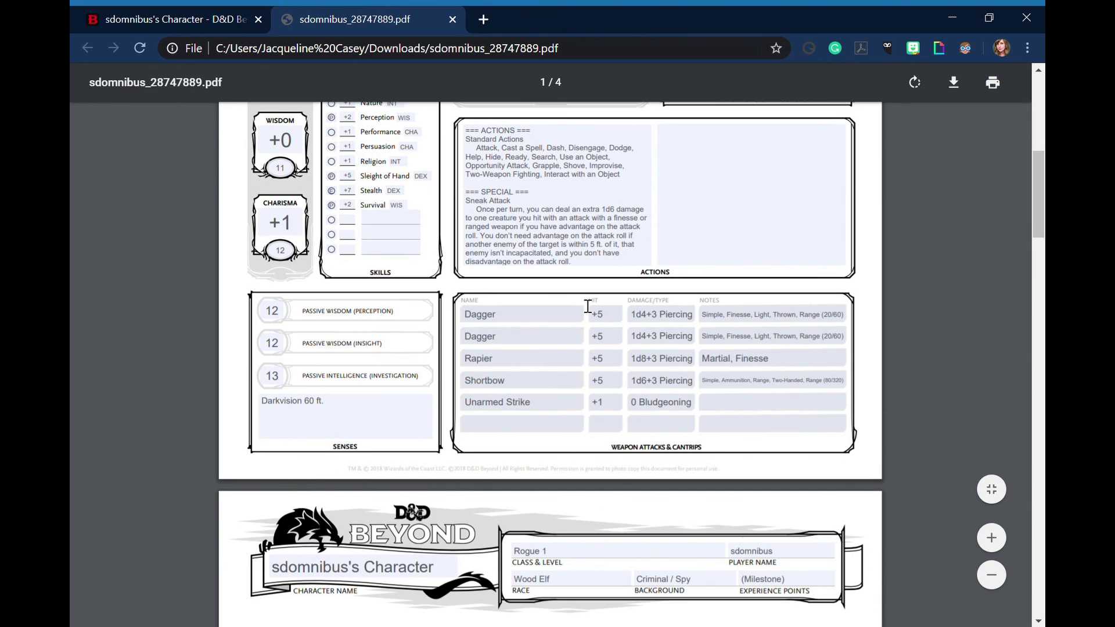
scroll(564, 347, "down", 6)
scroll(744, 314, "down", 7)
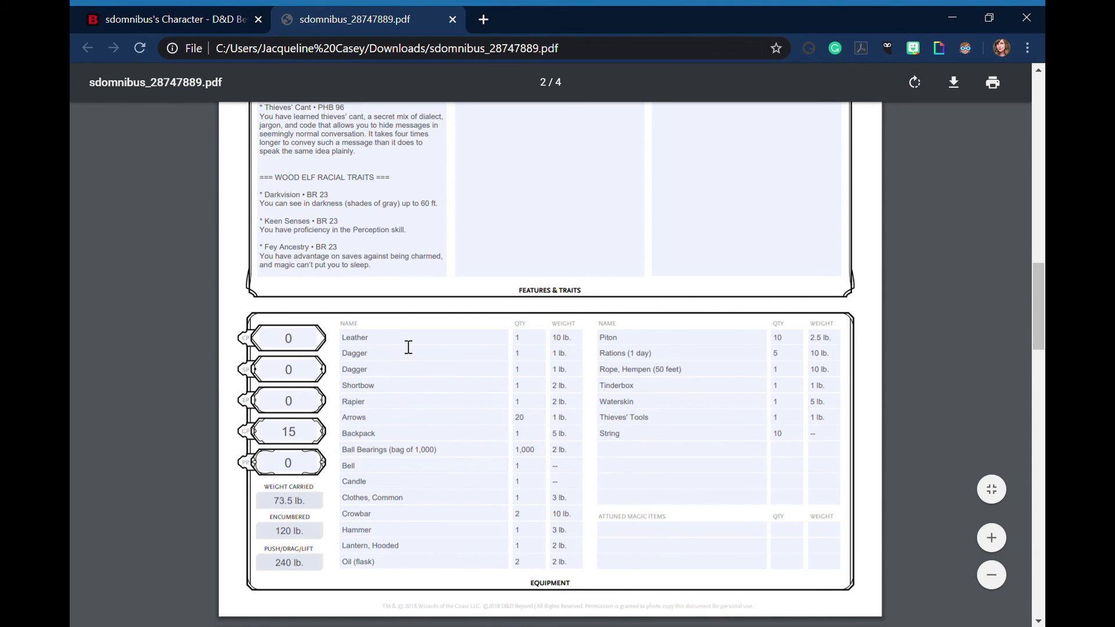
scroll(409, 347, "down", 10)
scroll(432, 348, "down", 8)
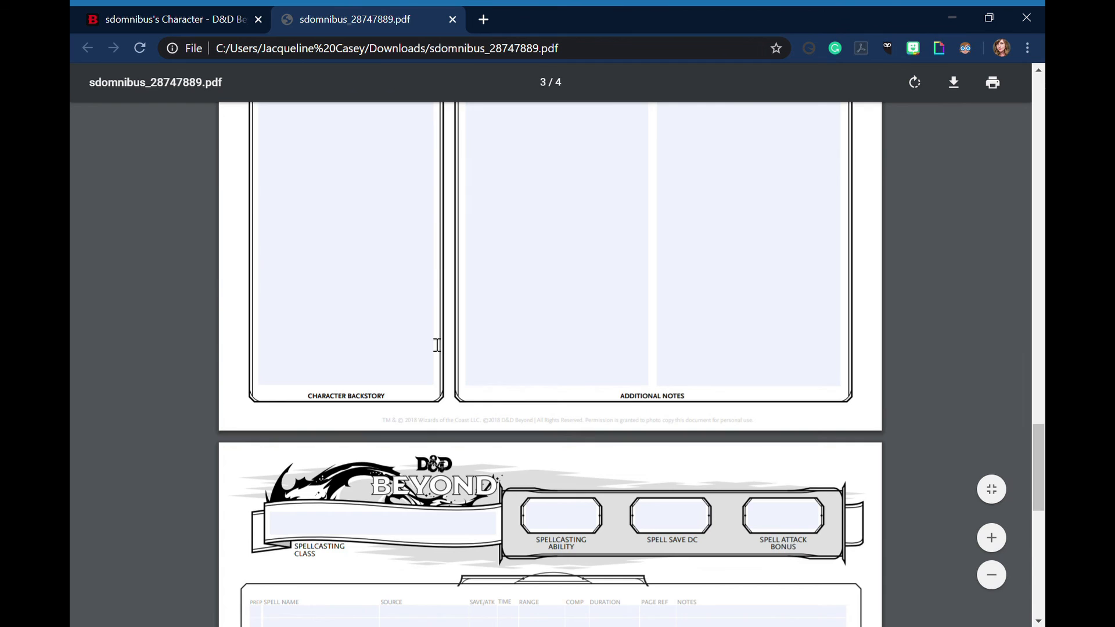
scroll(437, 345, "down", 7)
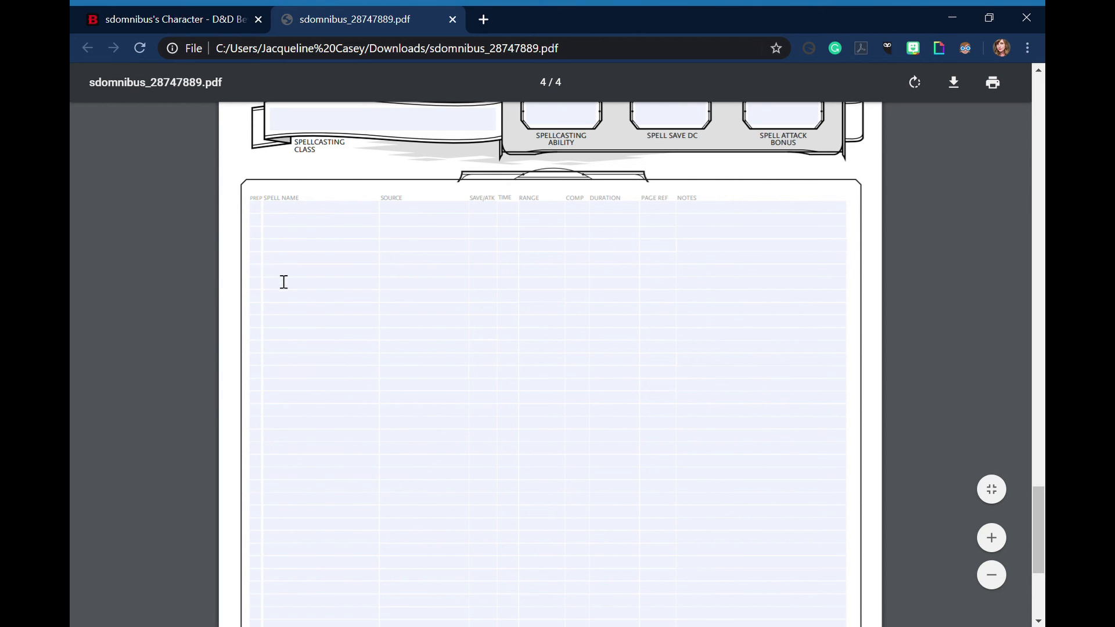
scroll(333, 329, "up", 10)
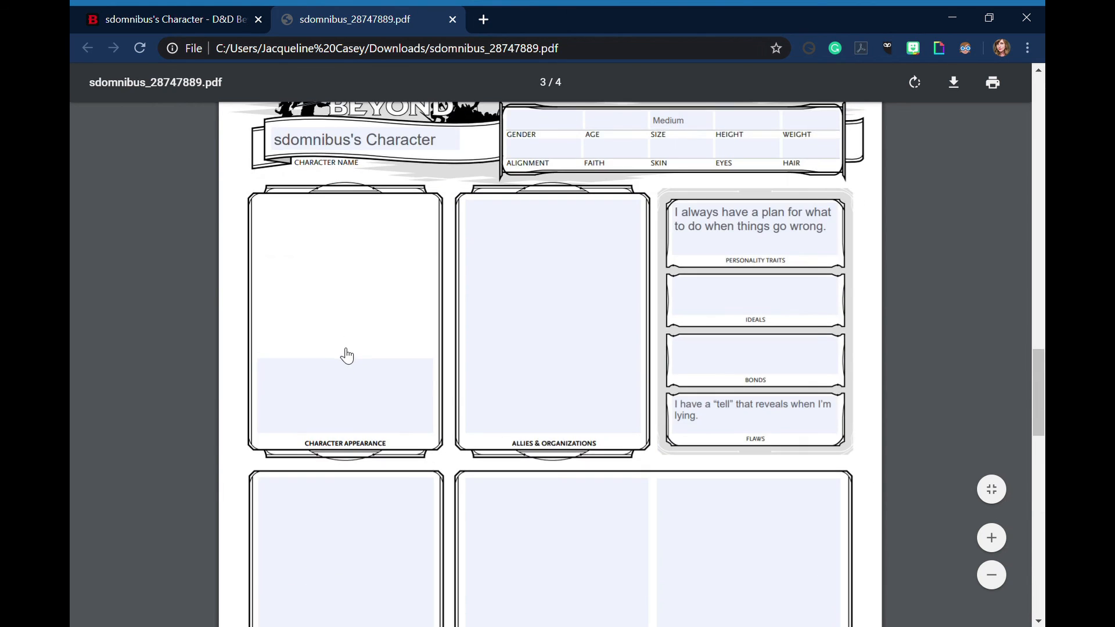
scroll(347, 356, "up", 20)
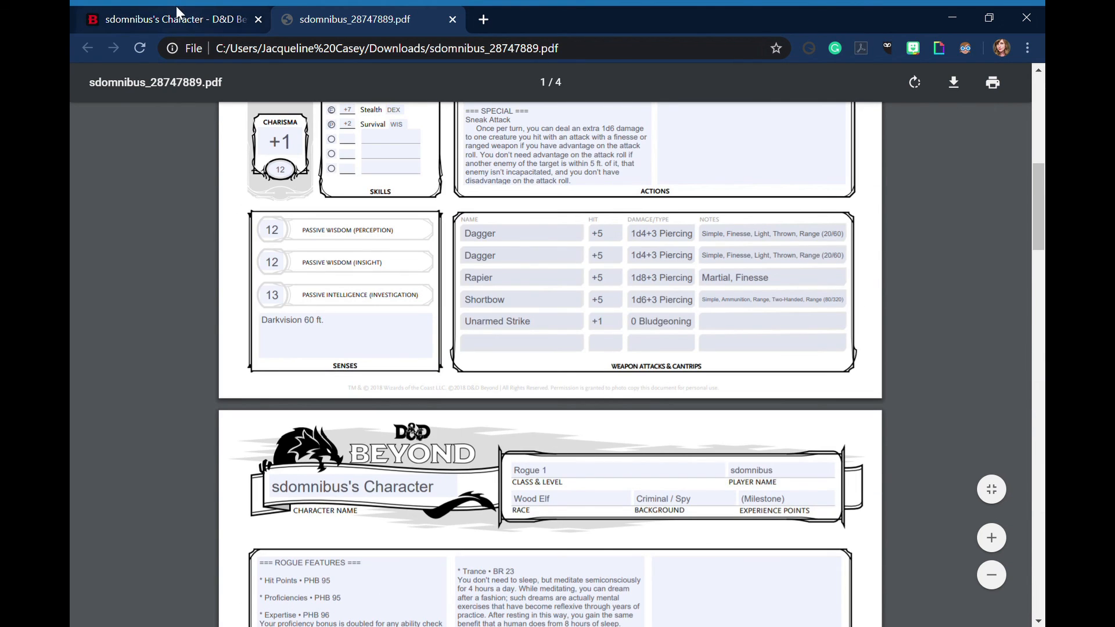
Return to the online character sheet and close the PDF export pane
left_click(175, 19)
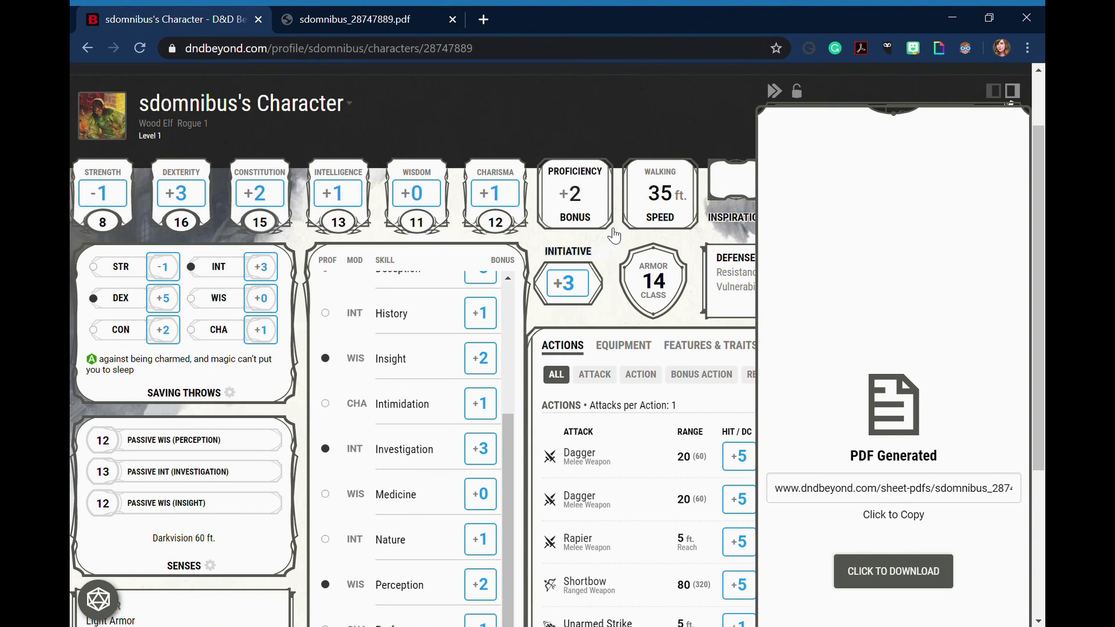
left_click(621, 136)
scroll(618, 152, "up", 2)
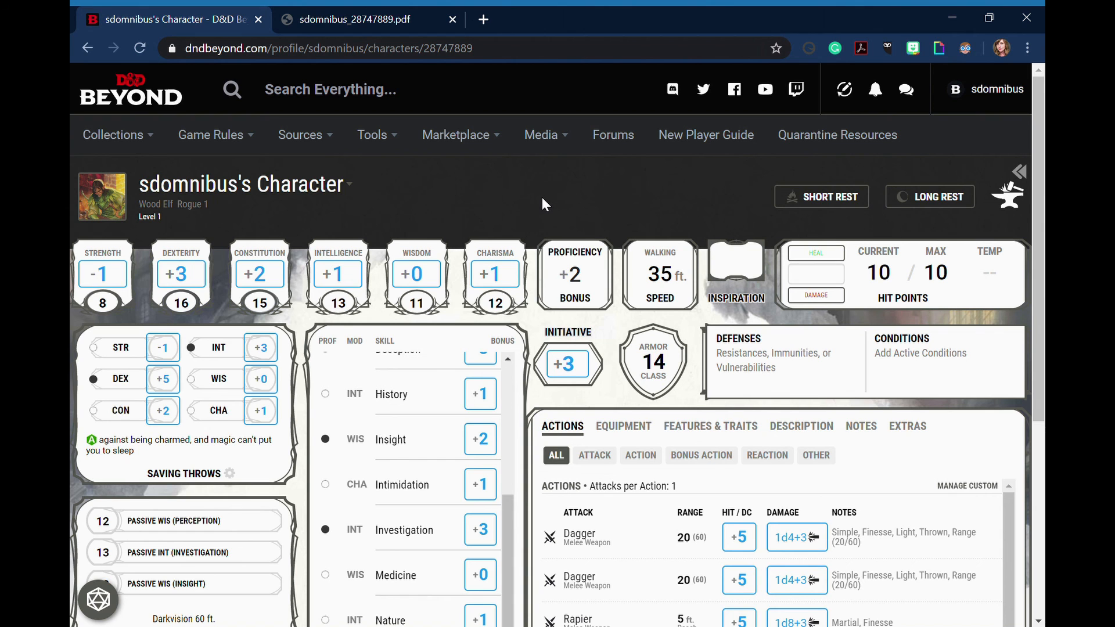
scroll(542, 197, "down", 3)
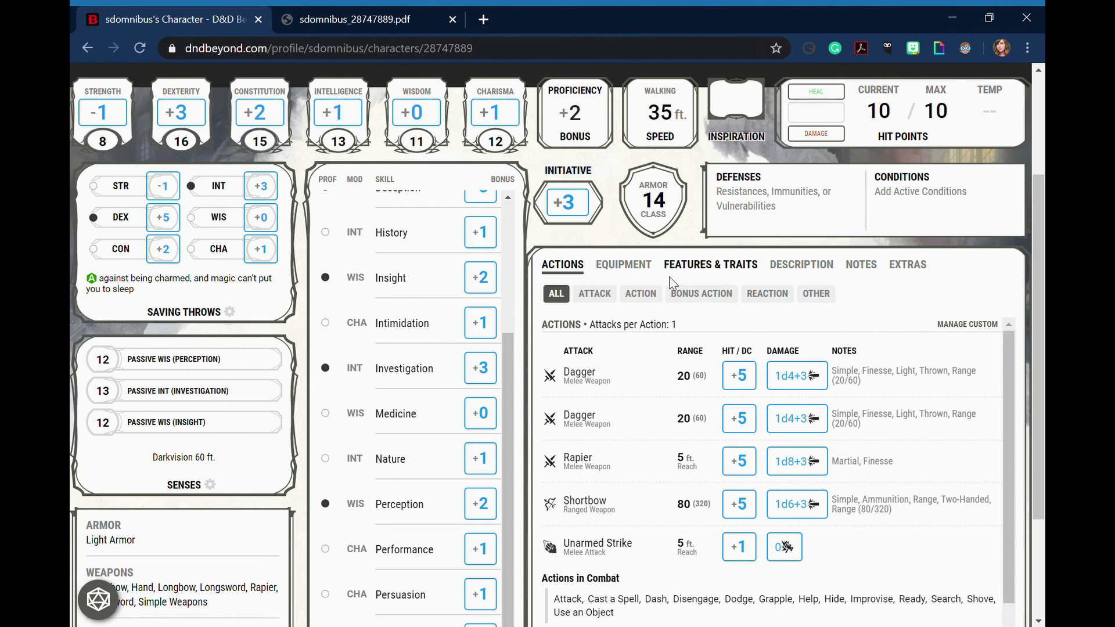
scroll(668, 283, "up", 2)
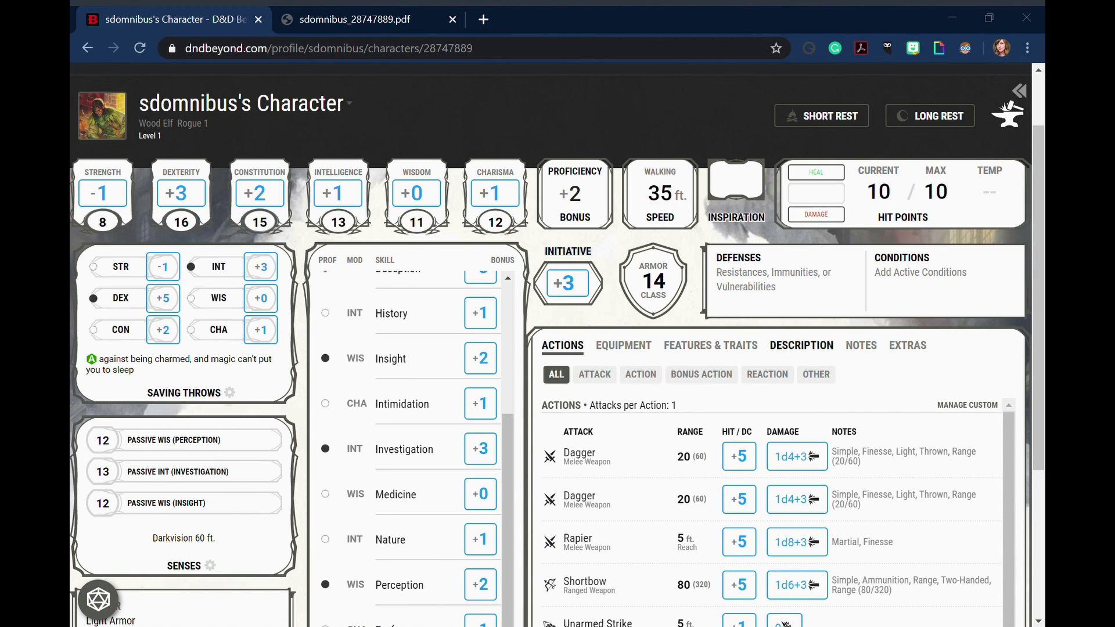
left_click(601, 93)
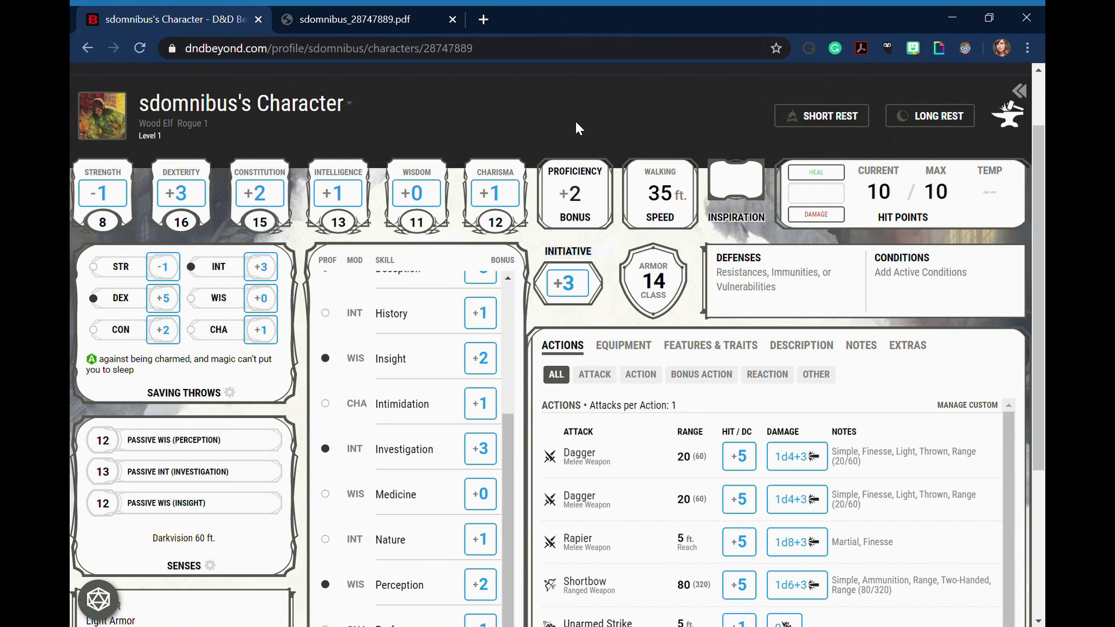
scroll(578, 127, "up", 2)
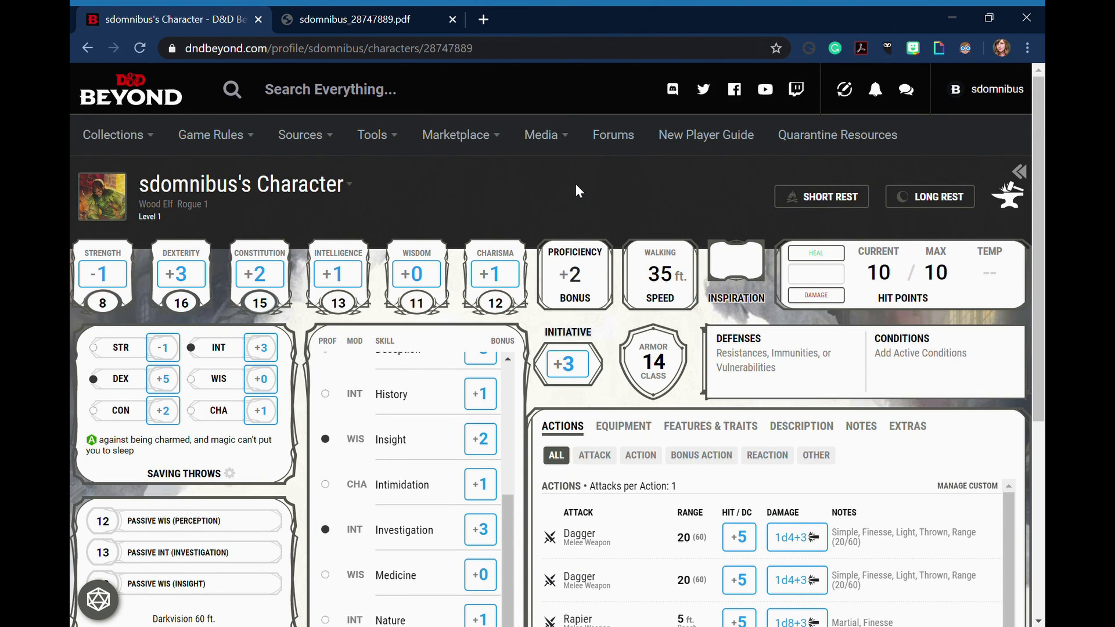